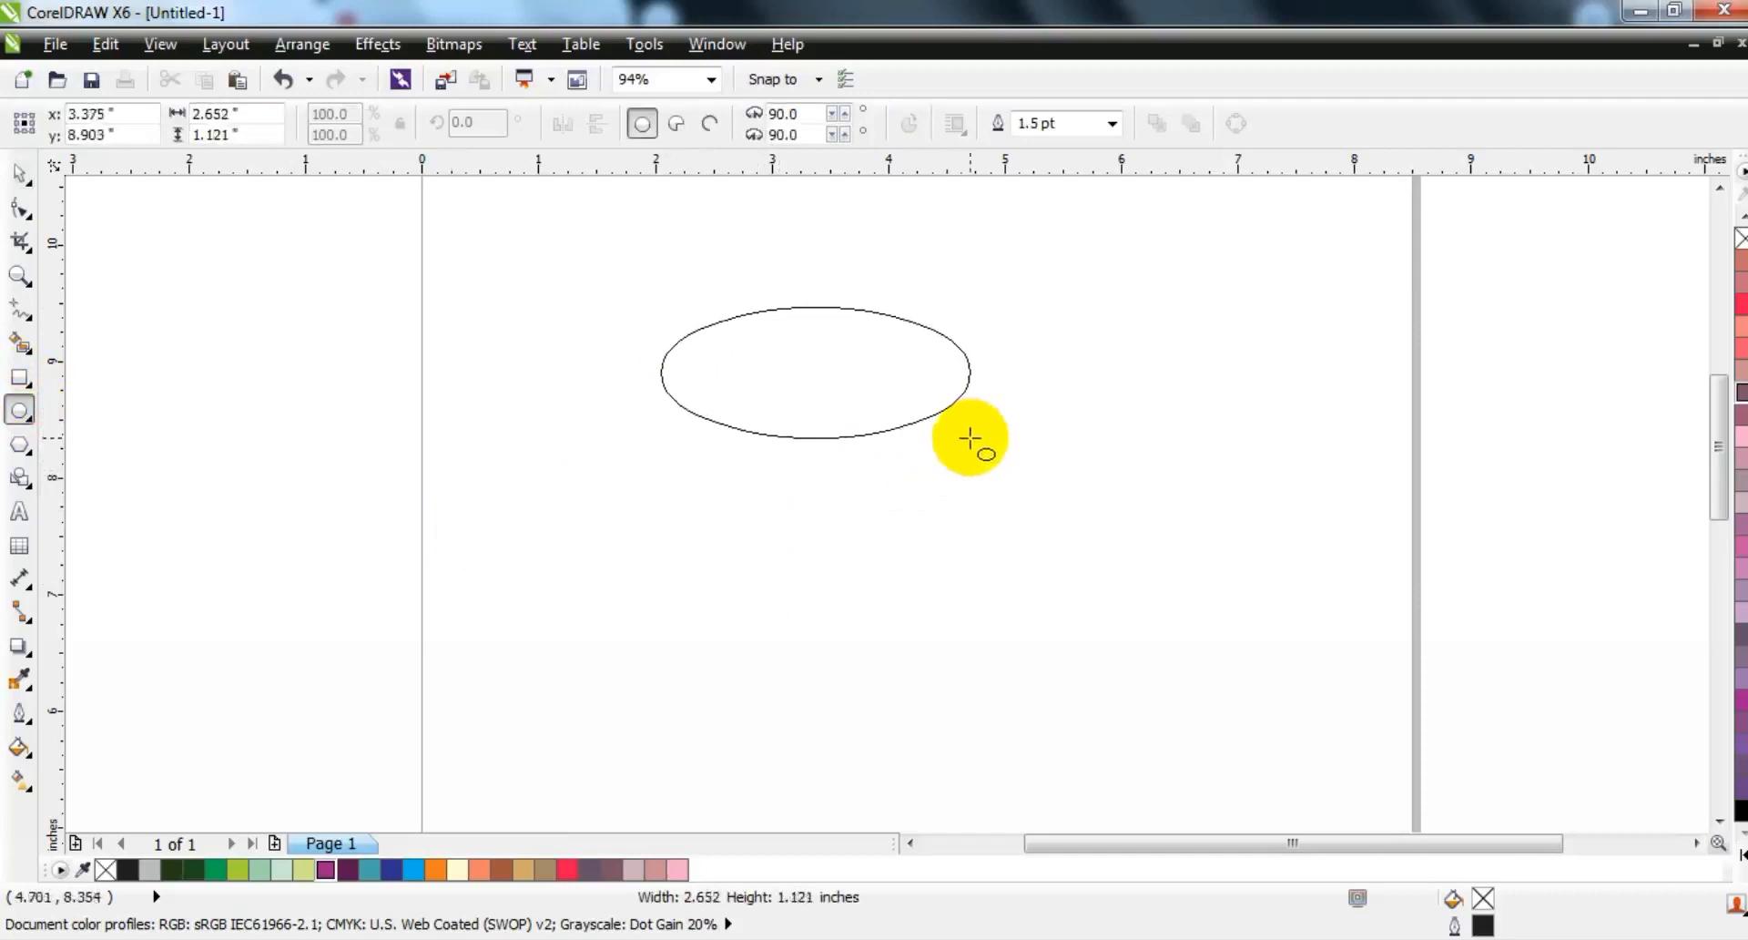
- Draw an ellipse about 2.7 by 1.2 inches and repeat copies straight downward, about 0.2 inch apart, to make a stack of six
{"action": "left_click_drag", "start_coordinate": [975, 448], "coordinate": [974, 449]}
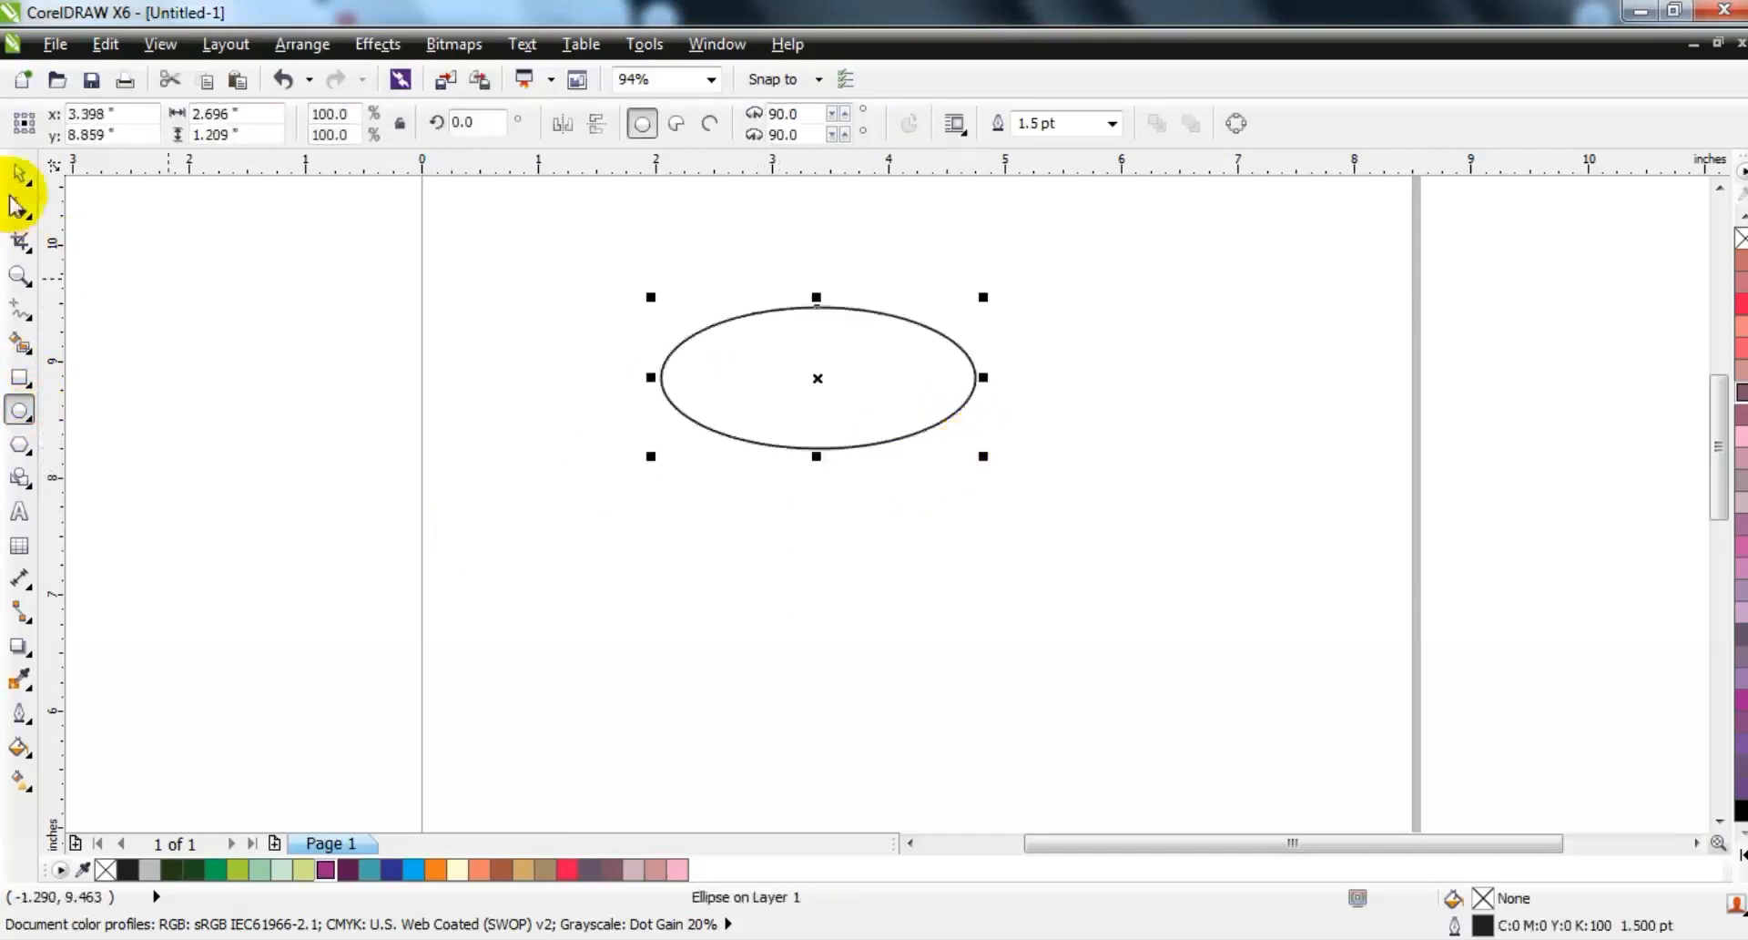
{"action": "left_click_drag", "start_coordinate": [789, 351], "coordinate": [790, 363]}
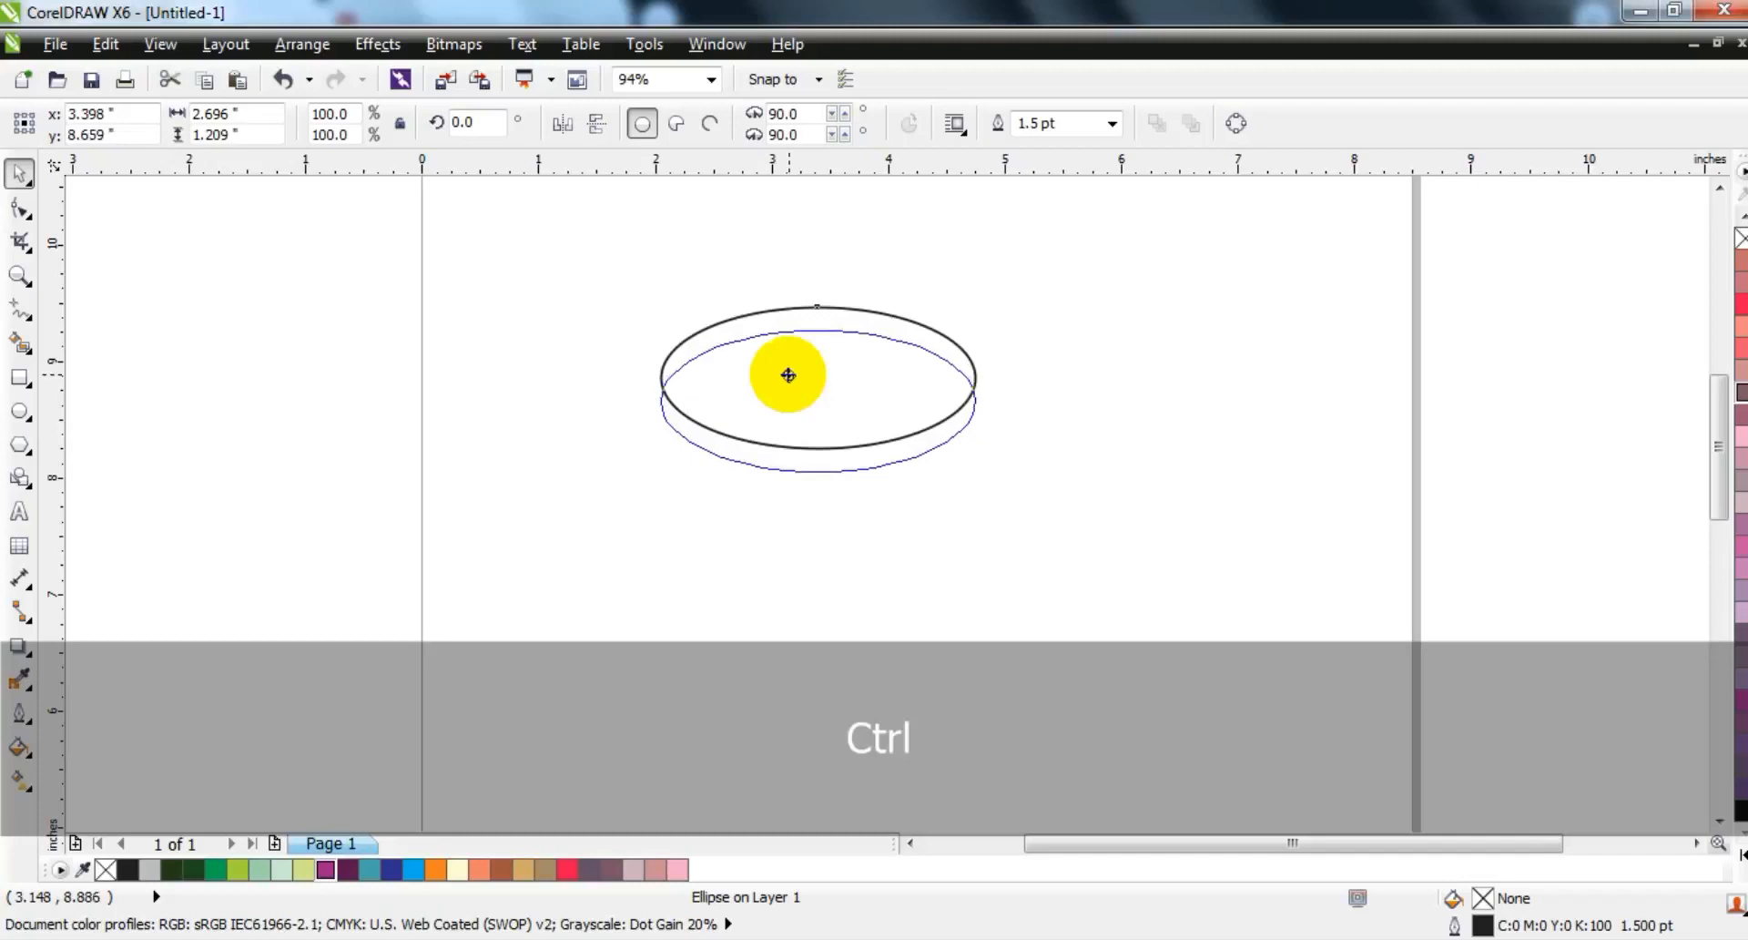
{"action": "left_click_drag", "start_coordinate": [789, 375], "coordinate": [788, 377]}
{"action": "key", "text": "ctrl+r"}
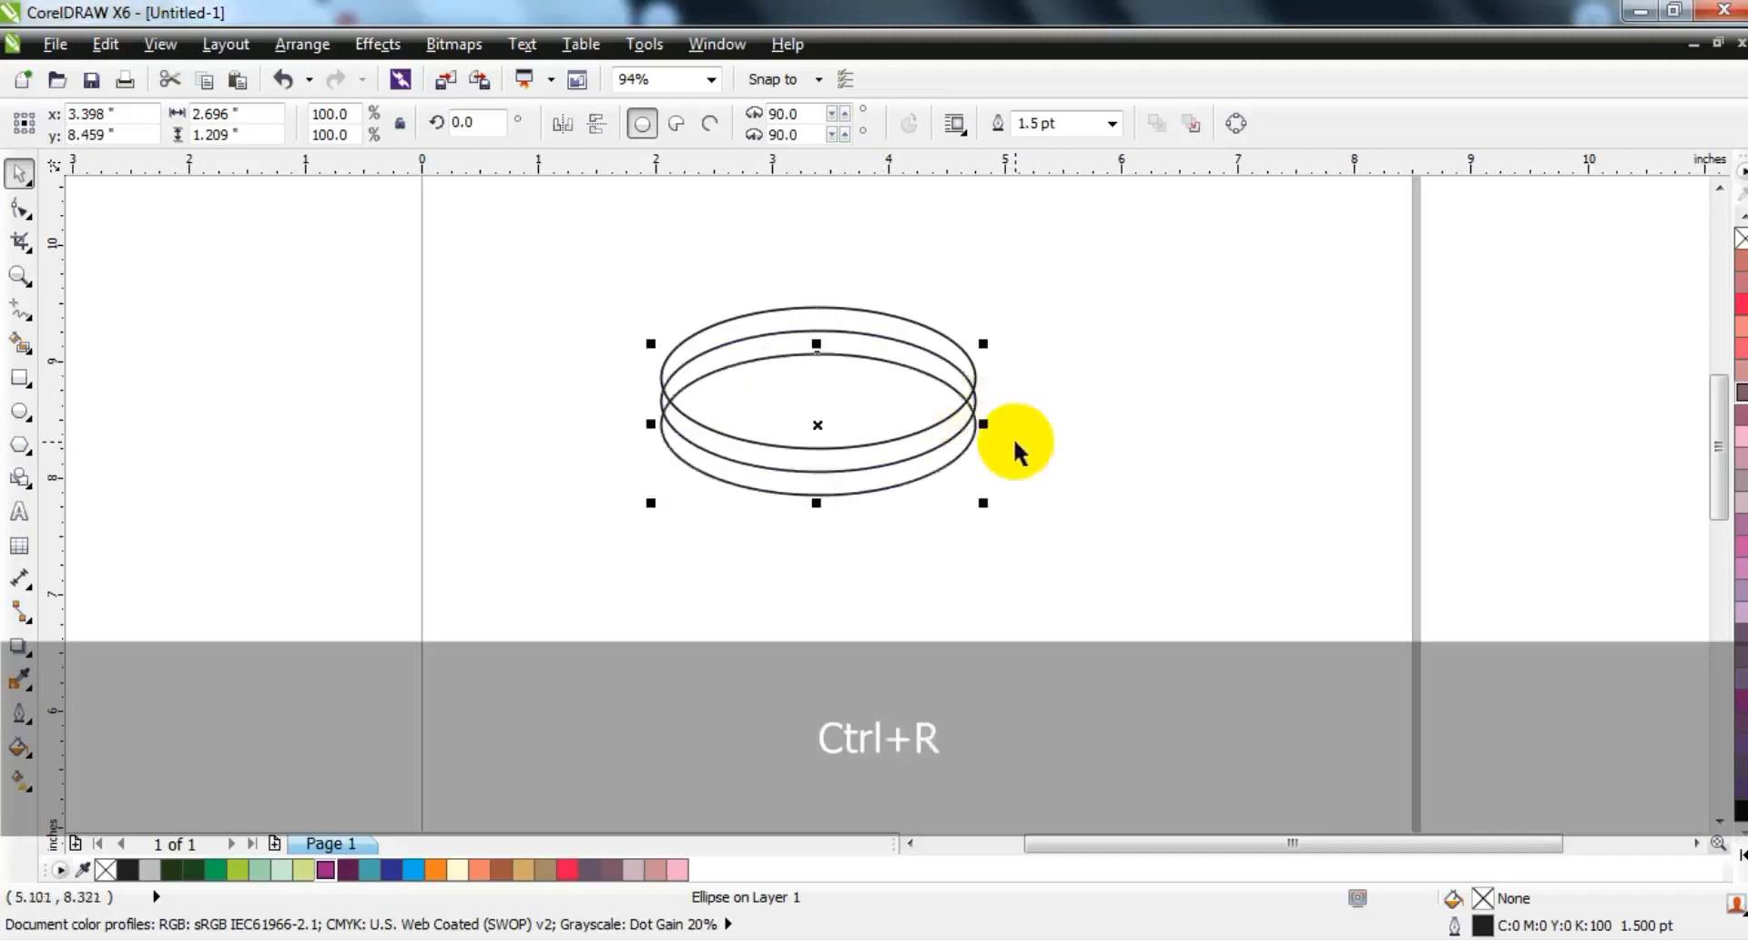
{"action": "key", "text": "ctrl+r"}
{"action": "key", "text": "ctrl+r"}
{"action": "left_click", "coordinate": [1038, 542]}
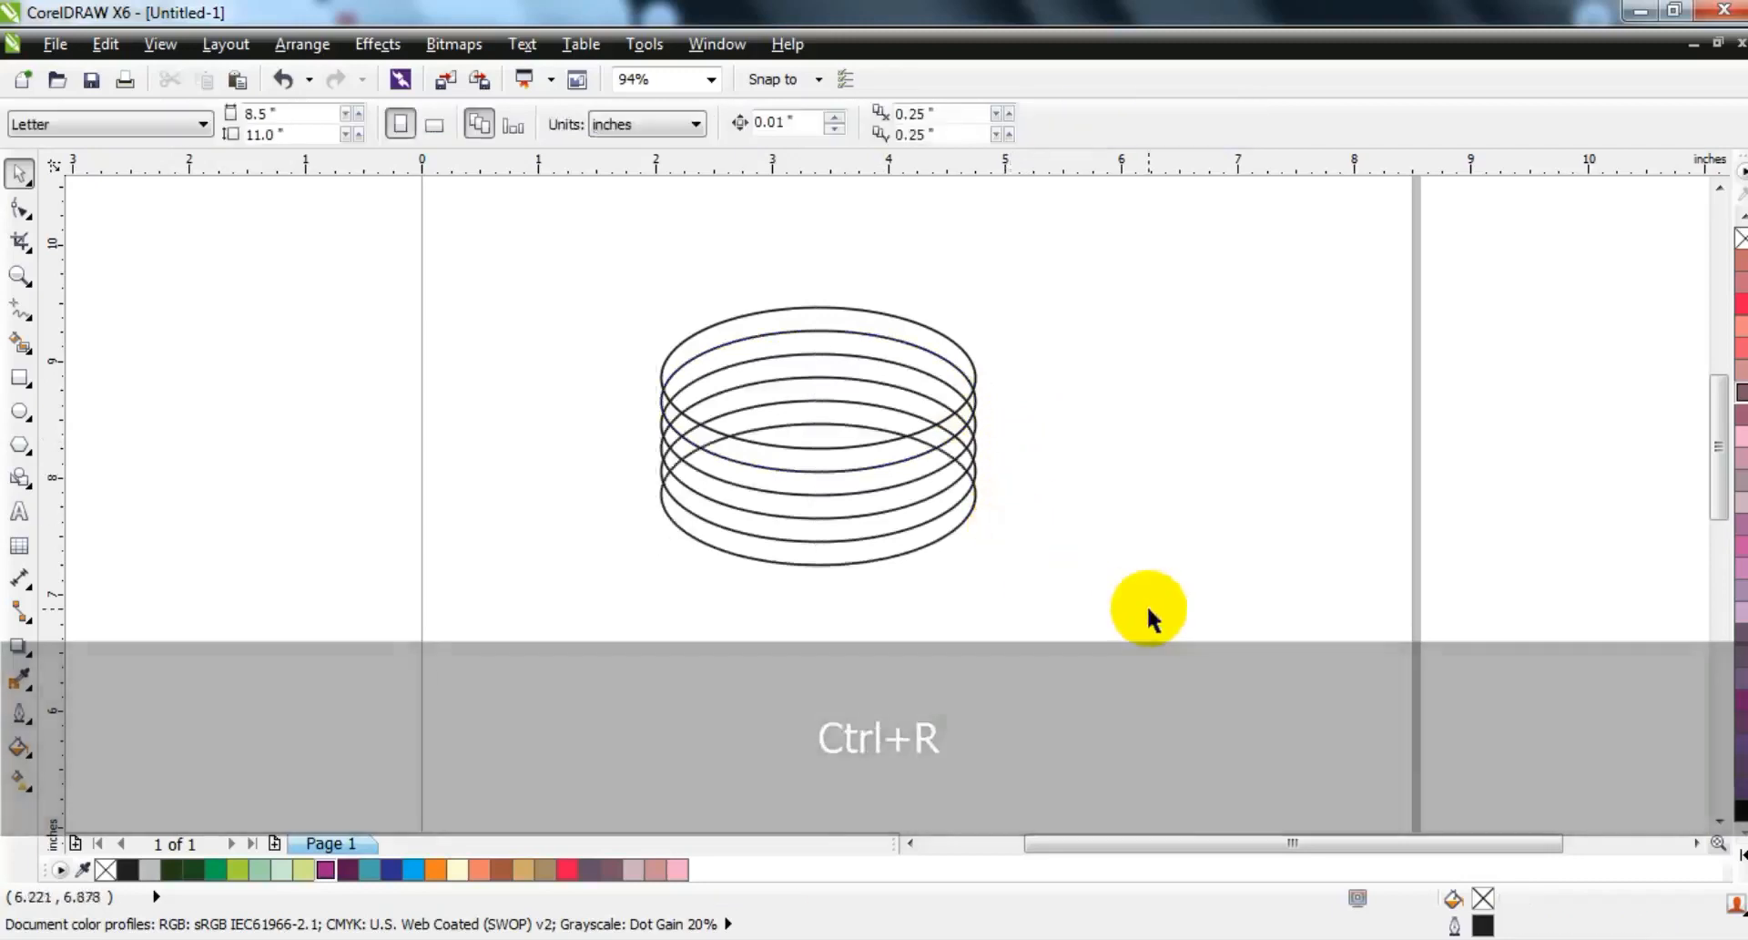
- Draw a vertical line about 2.8 inches tall beside the ellipse stack, away from the ellipses
{"action": "left_click", "coordinate": [20, 275]}
{"action": "left_click_drag", "start_coordinate": [531, 224], "coordinate": [1255, 642]}
{"action": "left_click", "coordinate": [19, 309]}
{"action": "left_click", "coordinate": [289, 237]}
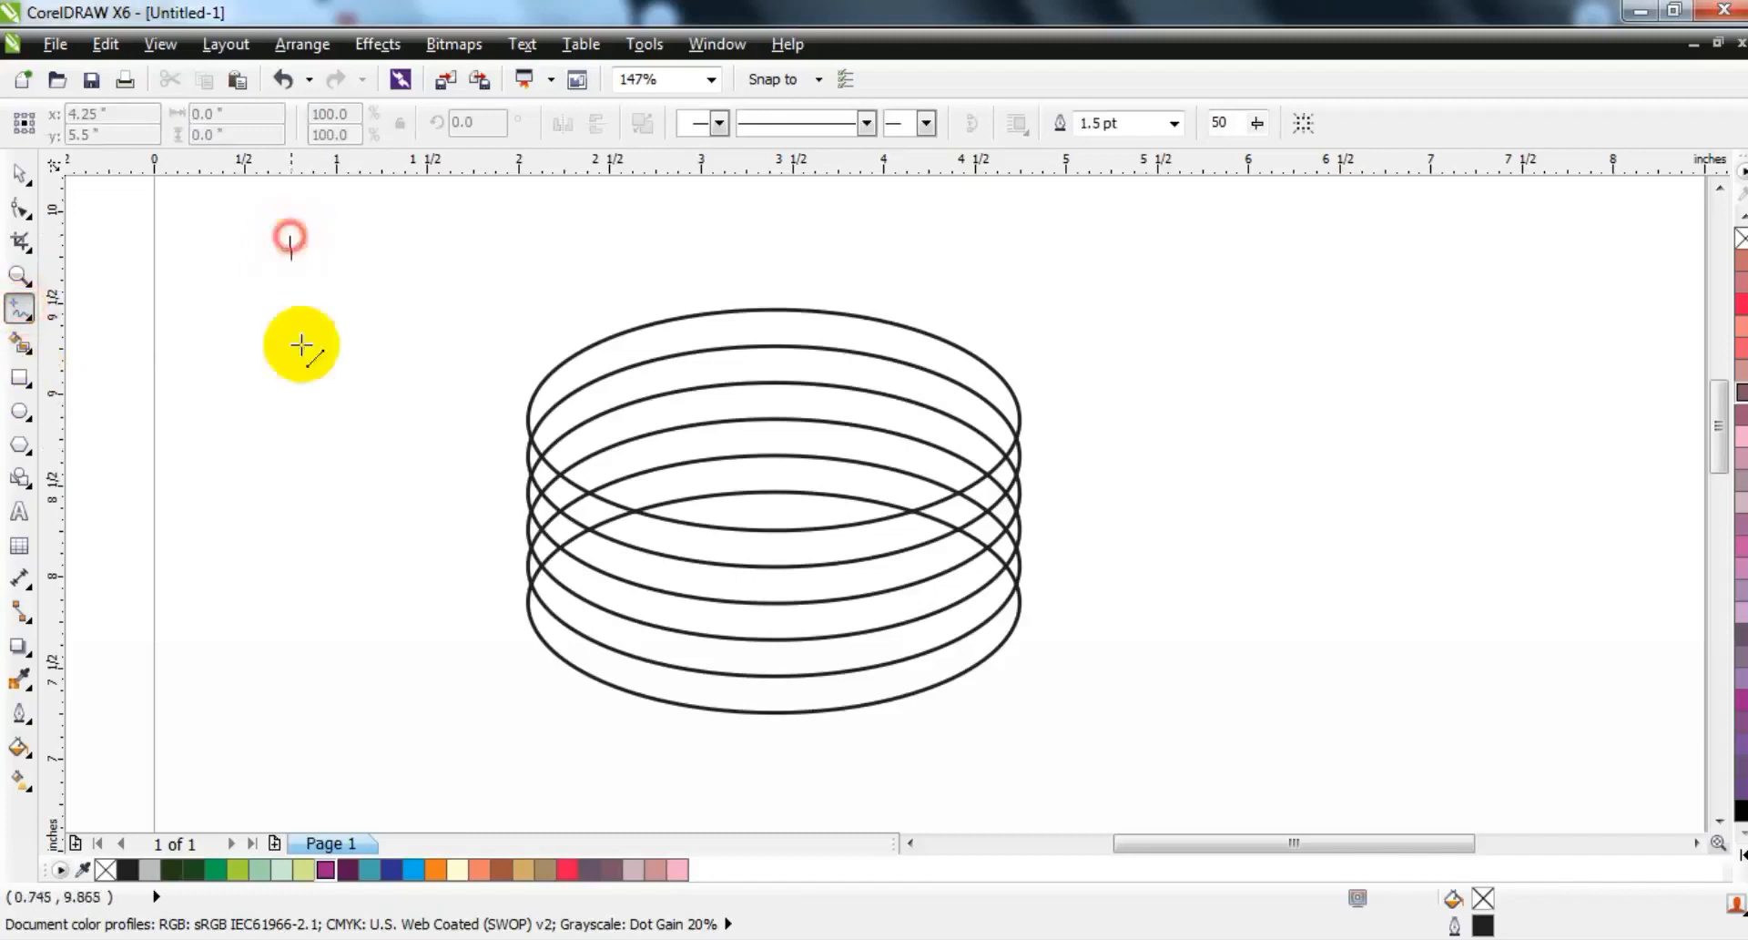
{"action": "left_click", "coordinate": [258, 747]}
- Align the vertical line with the left edge of the ellipses
{"action": "left_click", "coordinate": [19, 171]}
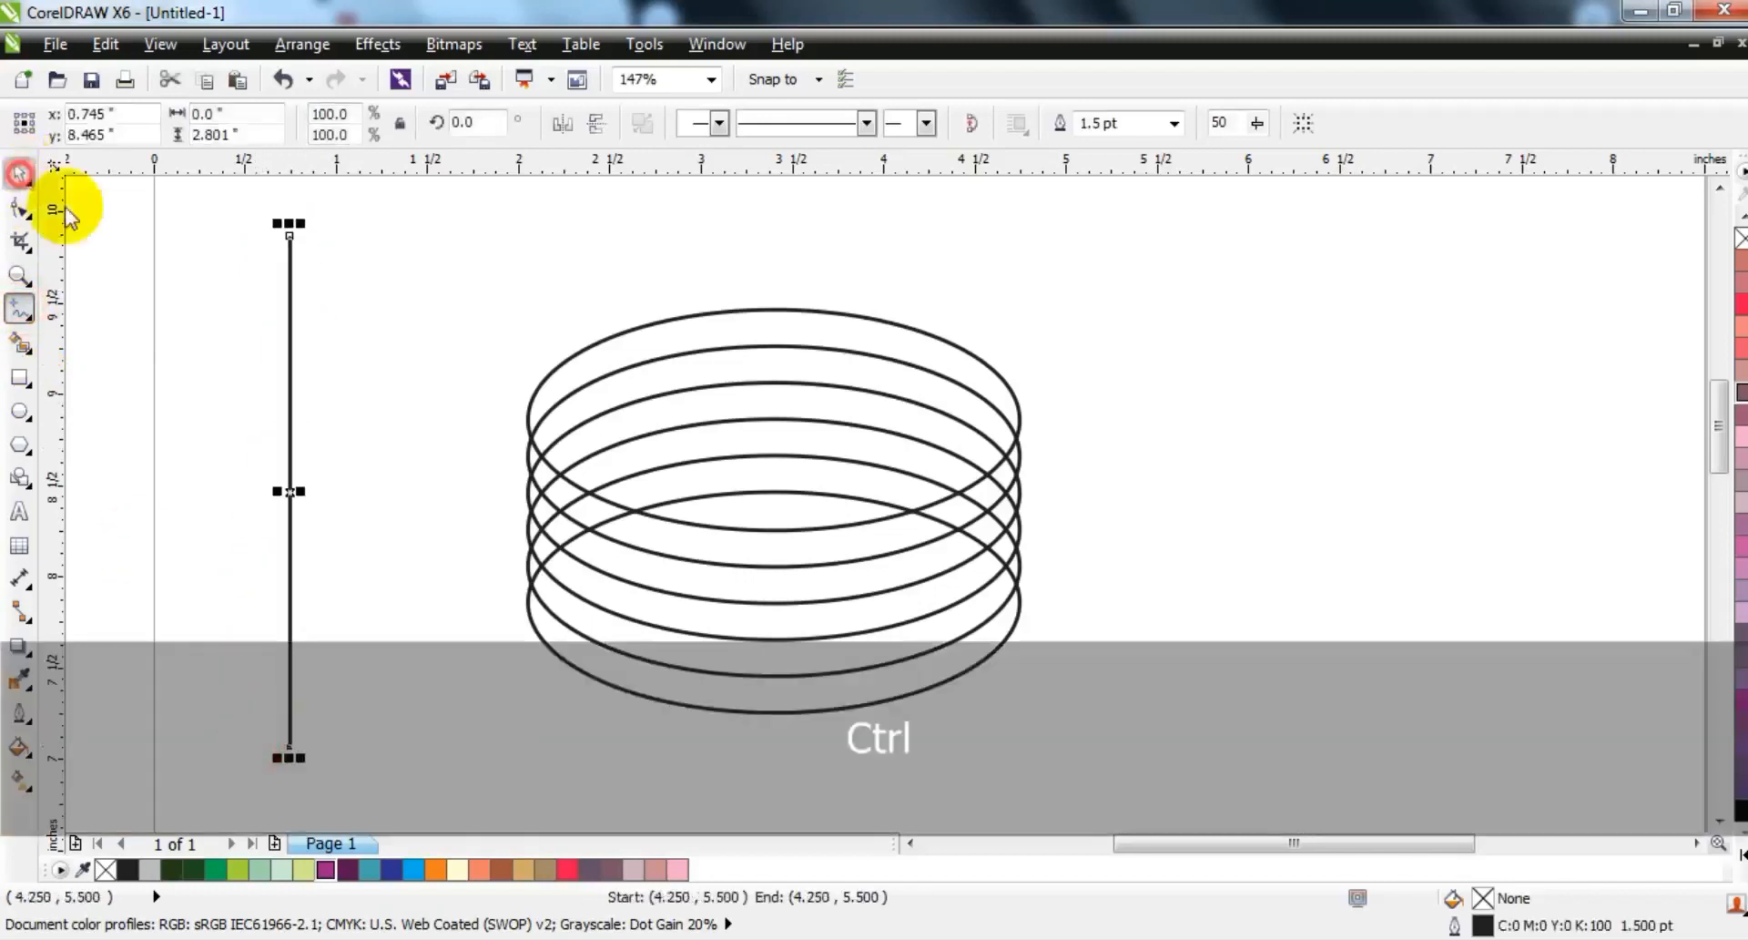
{"action": "left_click", "coordinate": [591, 345], "text": "shift"}
{"action": "key", "text": "l"}
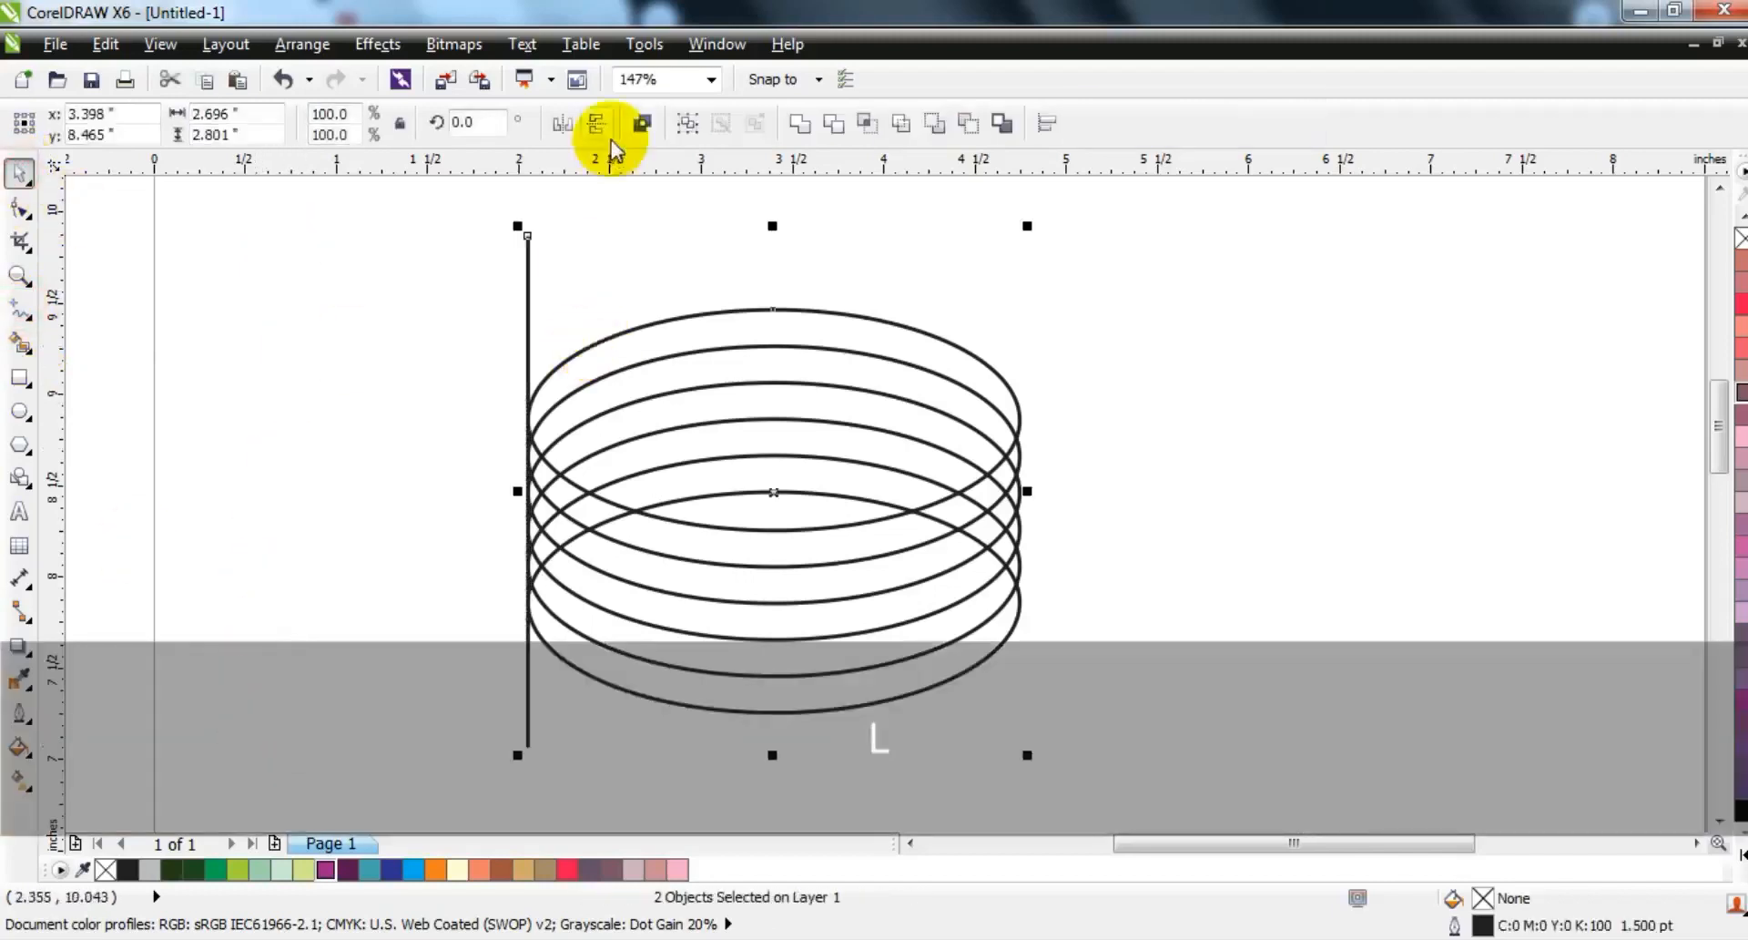
{"action": "left_click", "coordinate": [597, 204]}
- Duplicate the vertical line rightward at about 0.19 inch spacing, repeating the copies across the ellipse stack
{"action": "left_click_drag", "start_coordinate": [527, 287], "coordinate": [549, 288]}
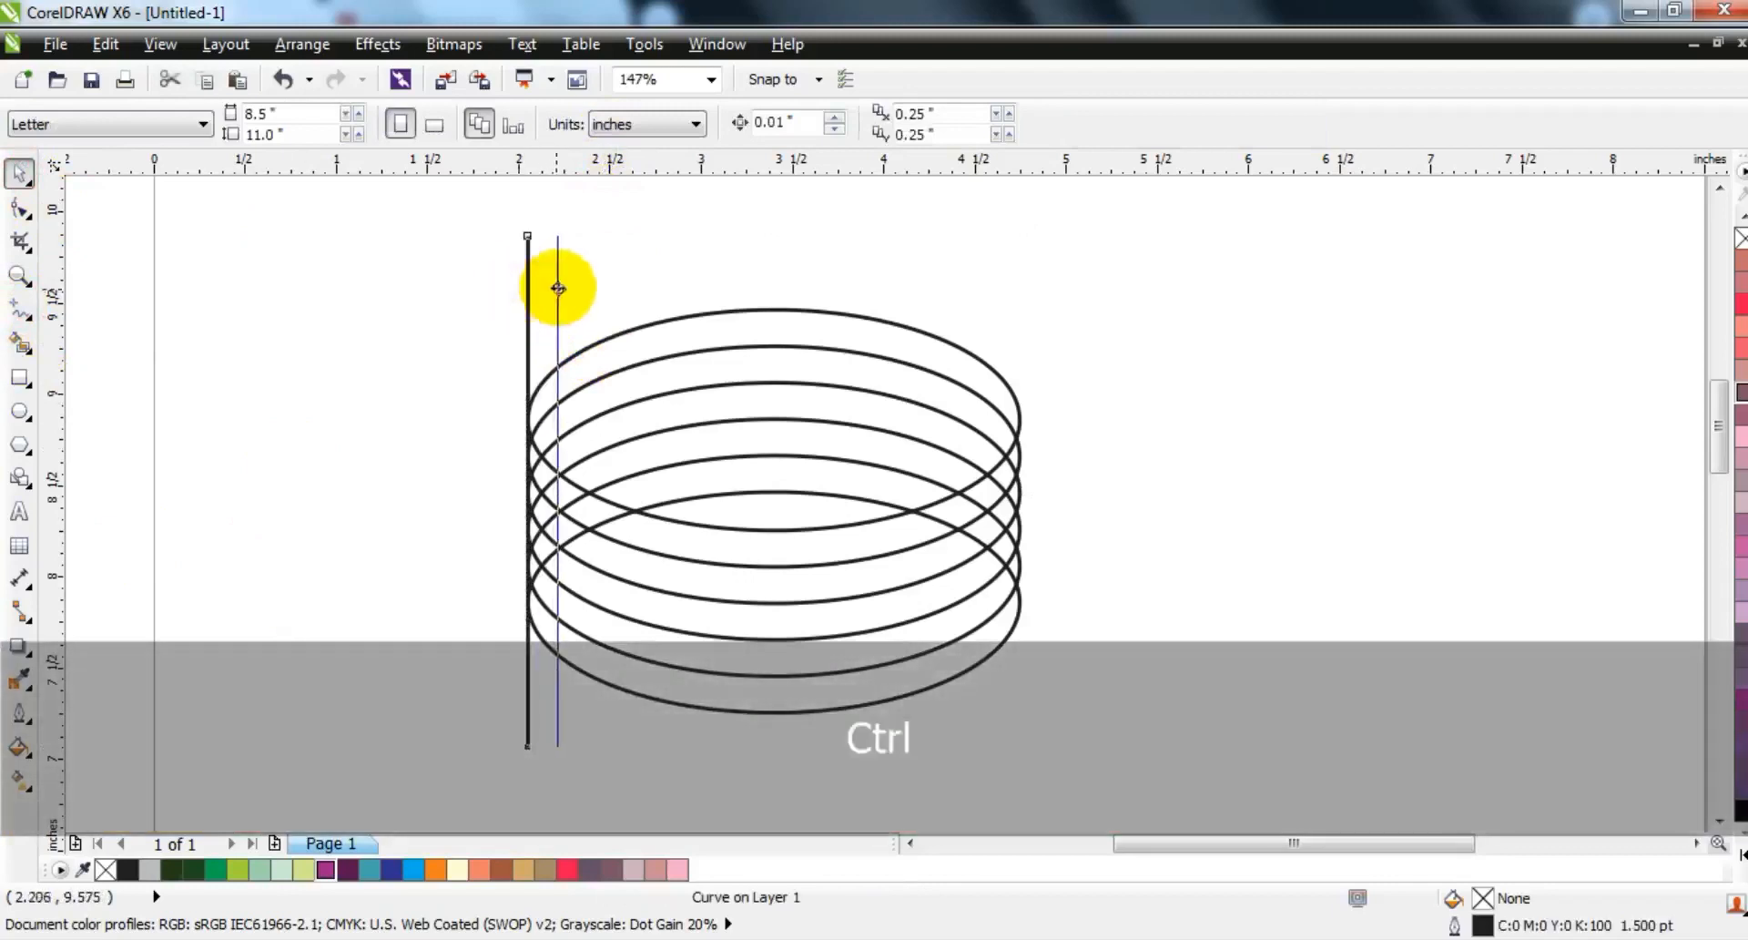
{"action": "left_click_drag", "start_coordinate": [562, 288], "coordinate": [563, 288]}
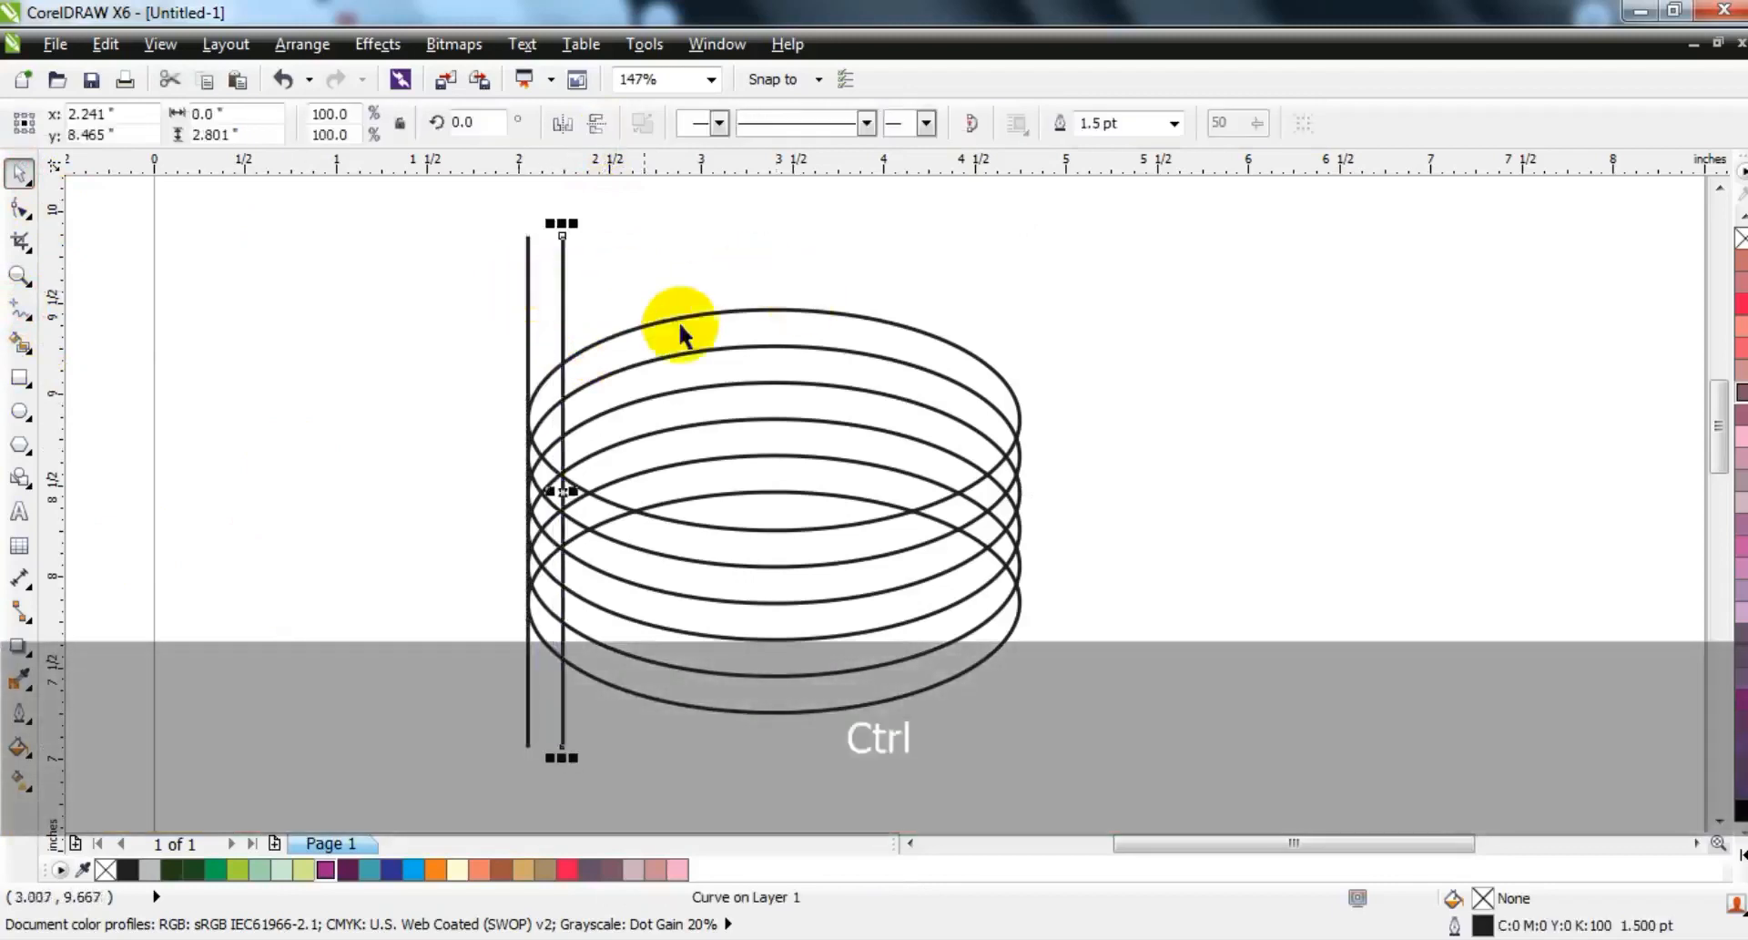
{"action": "key", "text": "ctrl+r"}
{"action": "key", "text": "ctrl+r"}
{"action": "key", "text": "ctrl+r"}
{"action": "key", "text": "ctrl+r"}
{"action": "key", "text": "ctrl+r"}
{"action": "key", "text": "ctrl+r"}
{"action": "key", "text": "ctrl+r"}
{"action": "key", "text": "ctrl+r"}
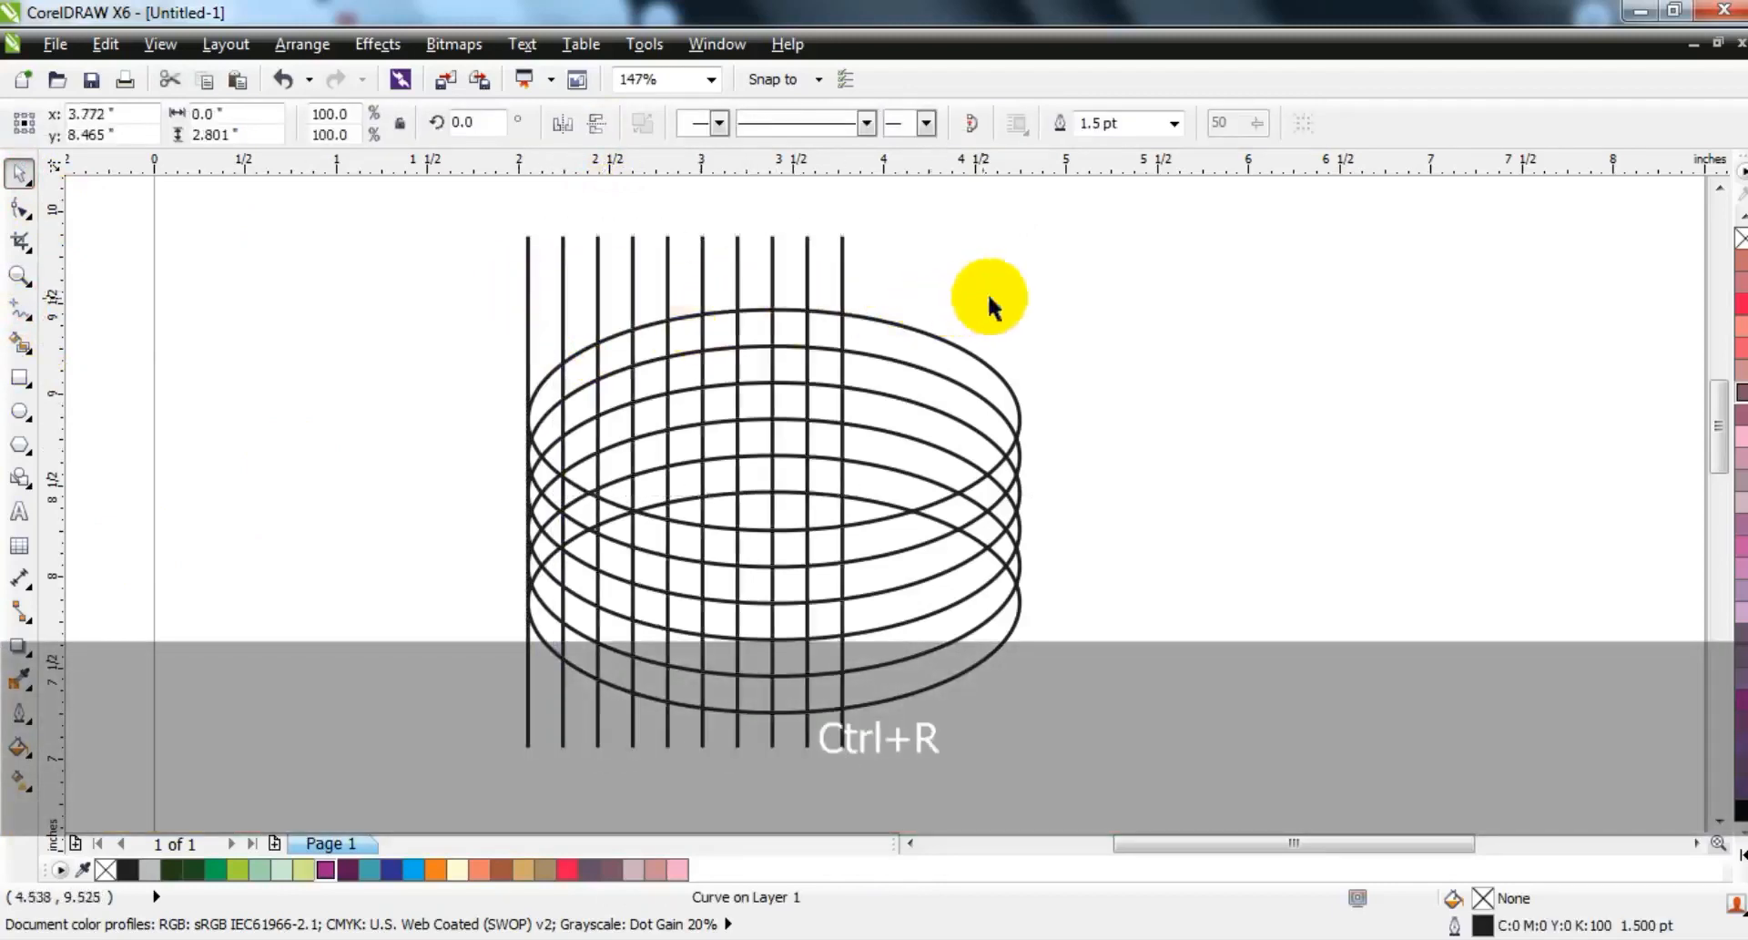
- Combine all the vertical lines into one curve and stretch it horizontally to the right edge of the ellipses
{"action": "left_click_drag", "start_coordinate": [1036, 215], "coordinate": [477, 266]}
{"action": "key", "text": "alt"}
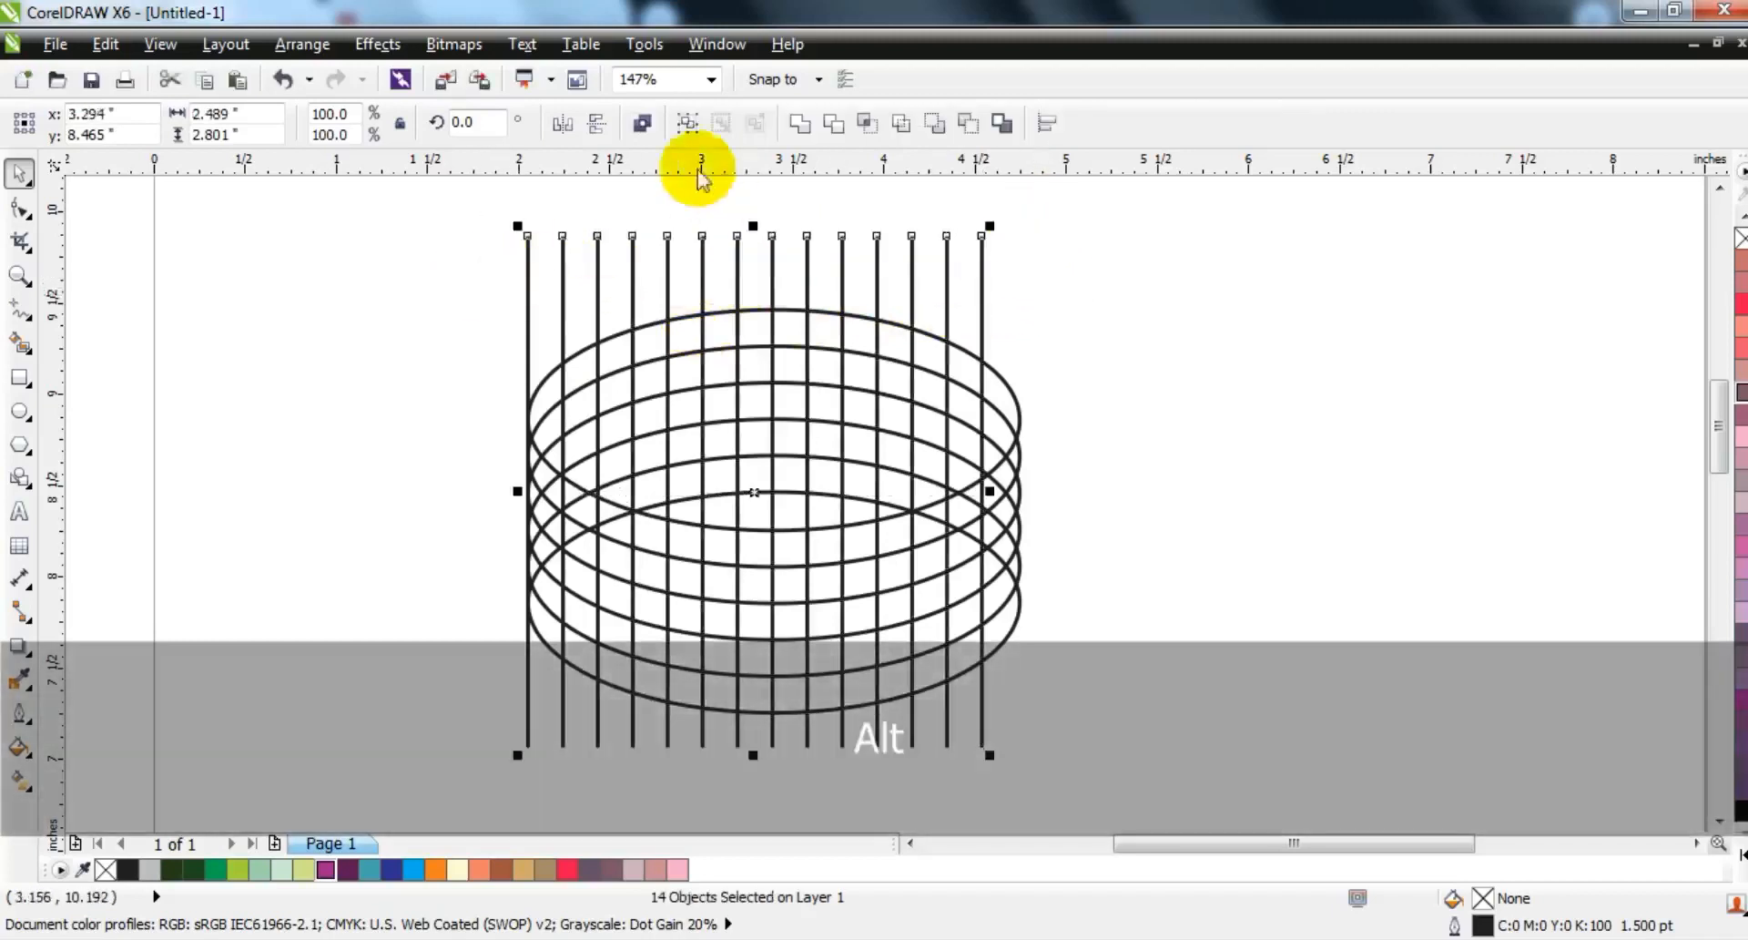
{"action": "left_click", "coordinate": [642, 127]}
{"action": "left_click_drag", "start_coordinate": [989, 489], "coordinate": [1029, 487]}
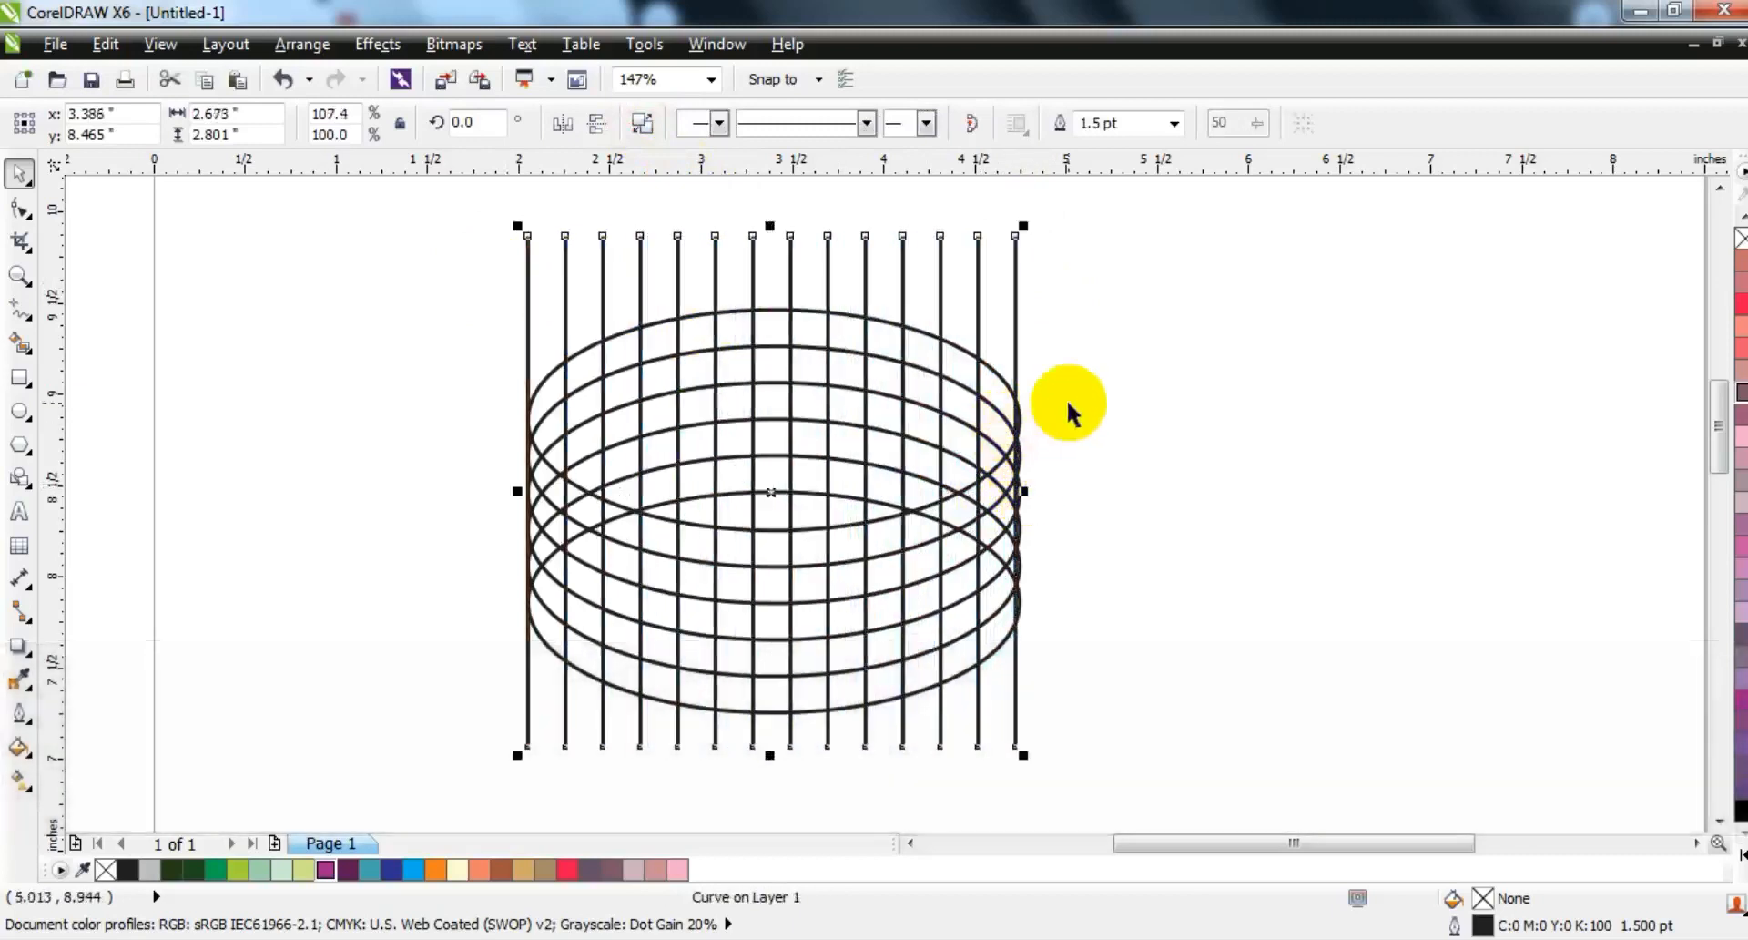
- Combine the vertical lines and ellipses into a single curve and set its outline width to 0.5 pt
{"action": "left_click_drag", "start_coordinate": [1067, 204], "coordinate": [443, 765]}
{"action": "left_click", "coordinate": [643, 121]}
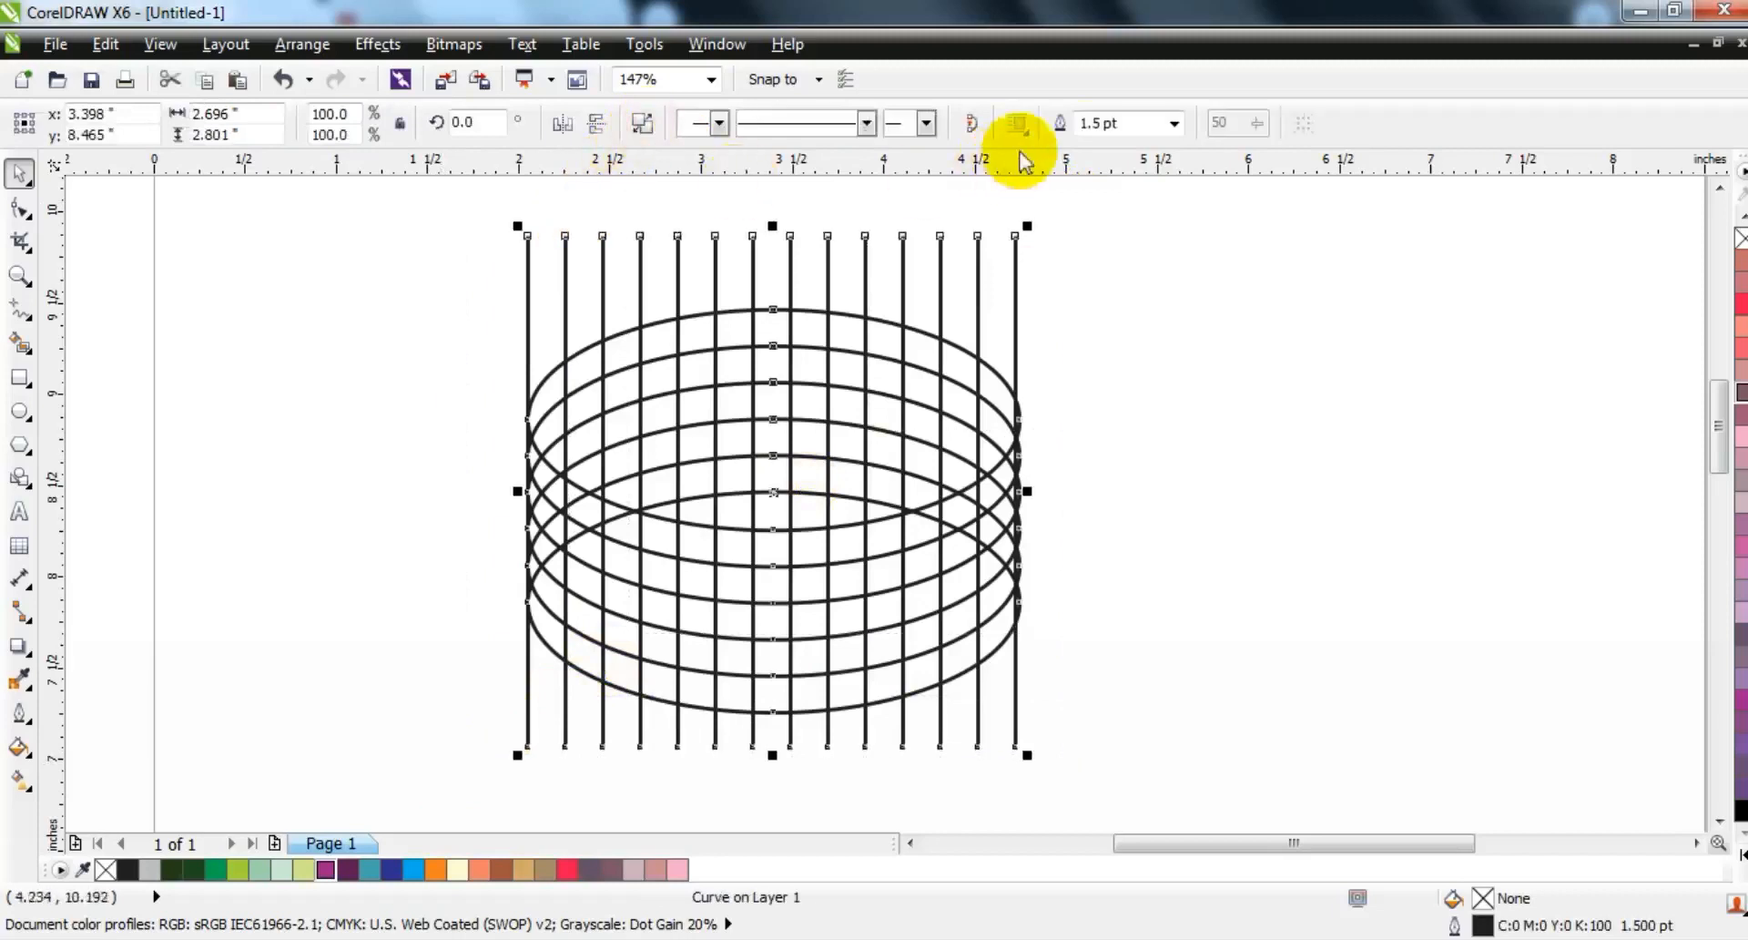
{"action": "left_click", "coordinate": [1174, 127]}
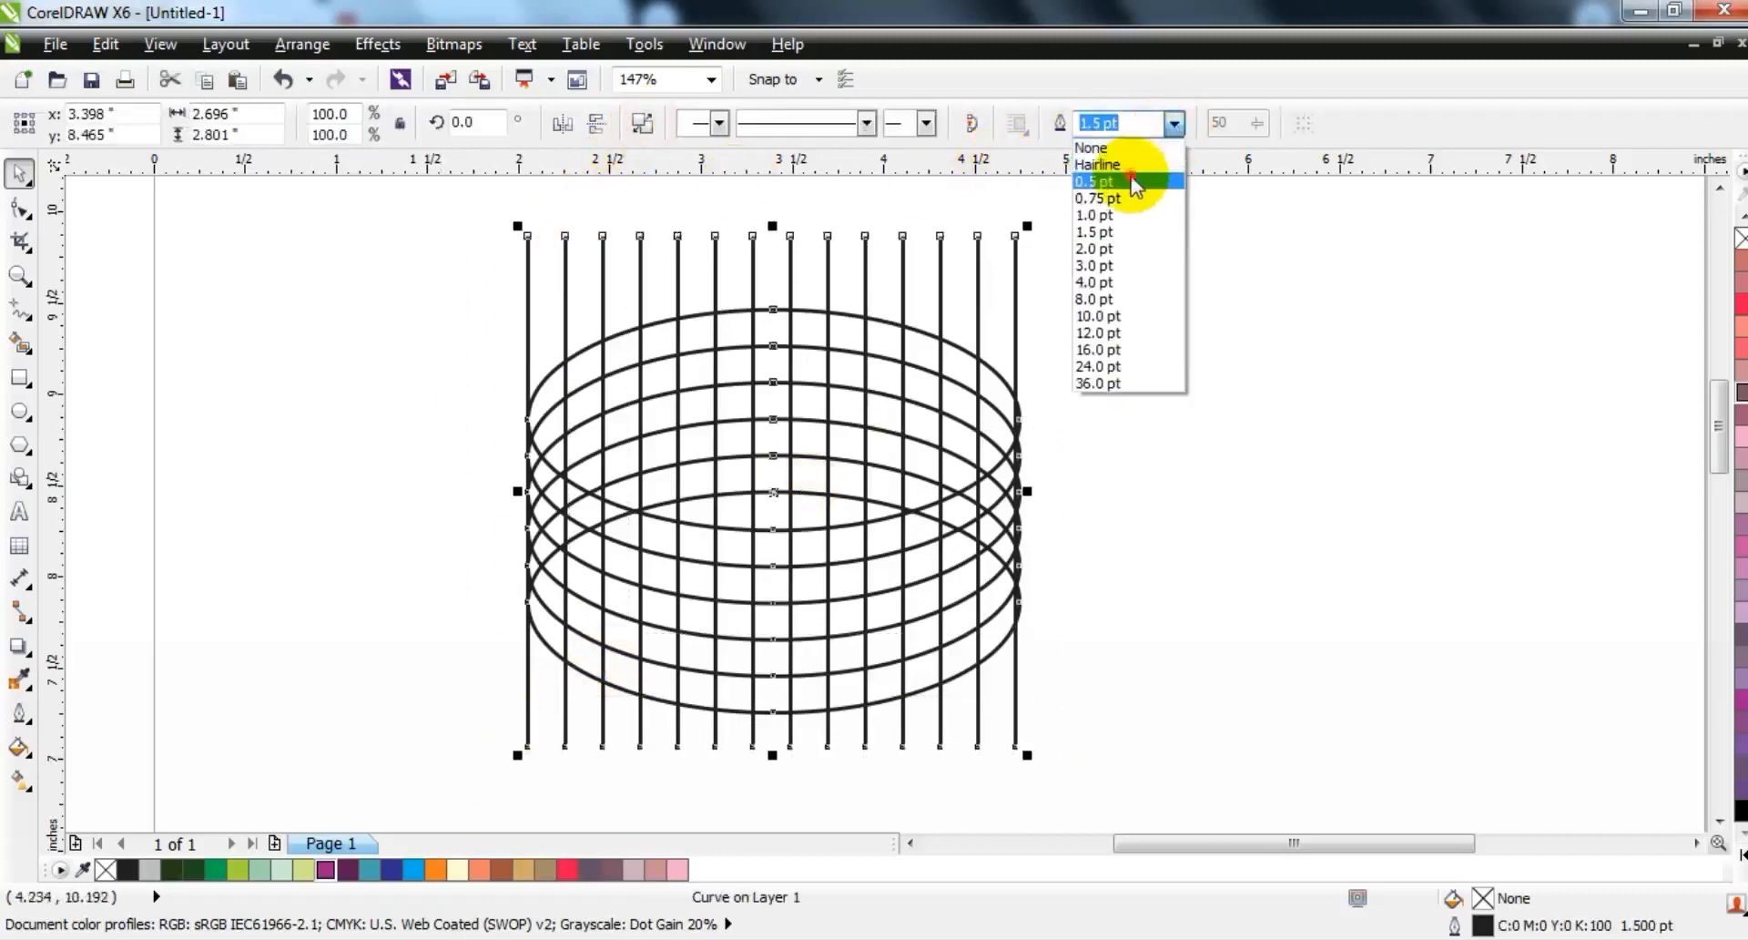
{"action": "left_click", "coordinate": [1095, 181]}
{"action": "key", "text": "shift+F2"}
{"action": "key", "text": "Escape"}
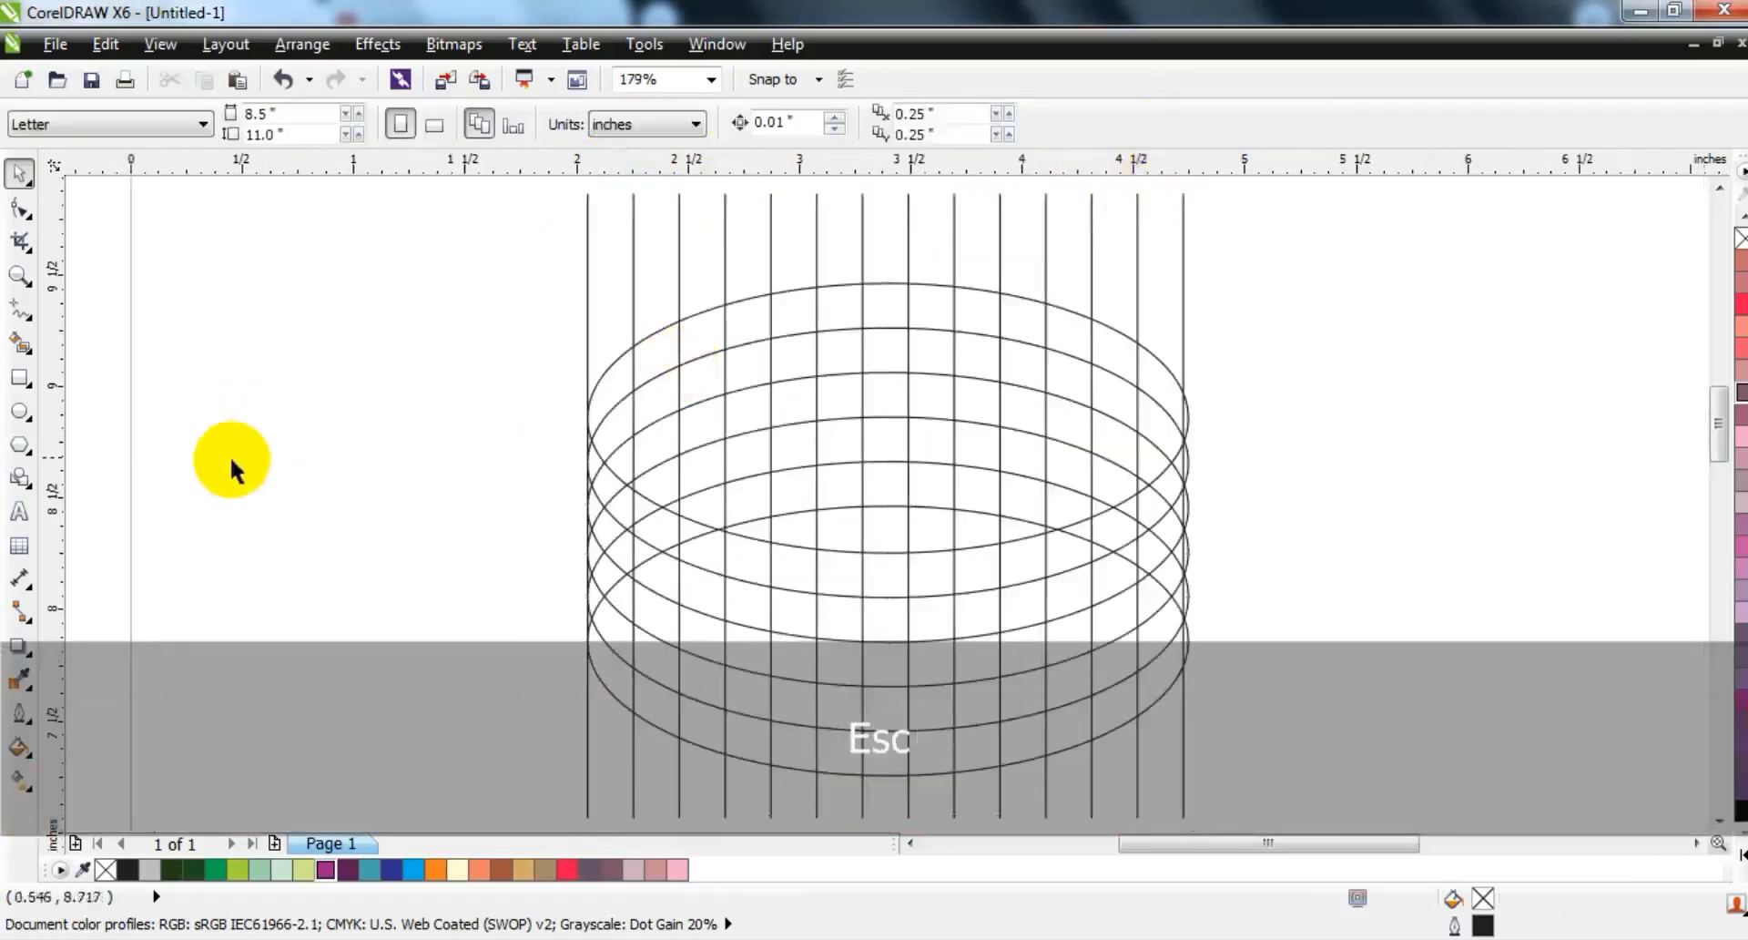
- Smart-fill the grid cells in the upper rows of the top ellipse's left half with gray
{"action": "left_click", "coordinate": [26, 346]}
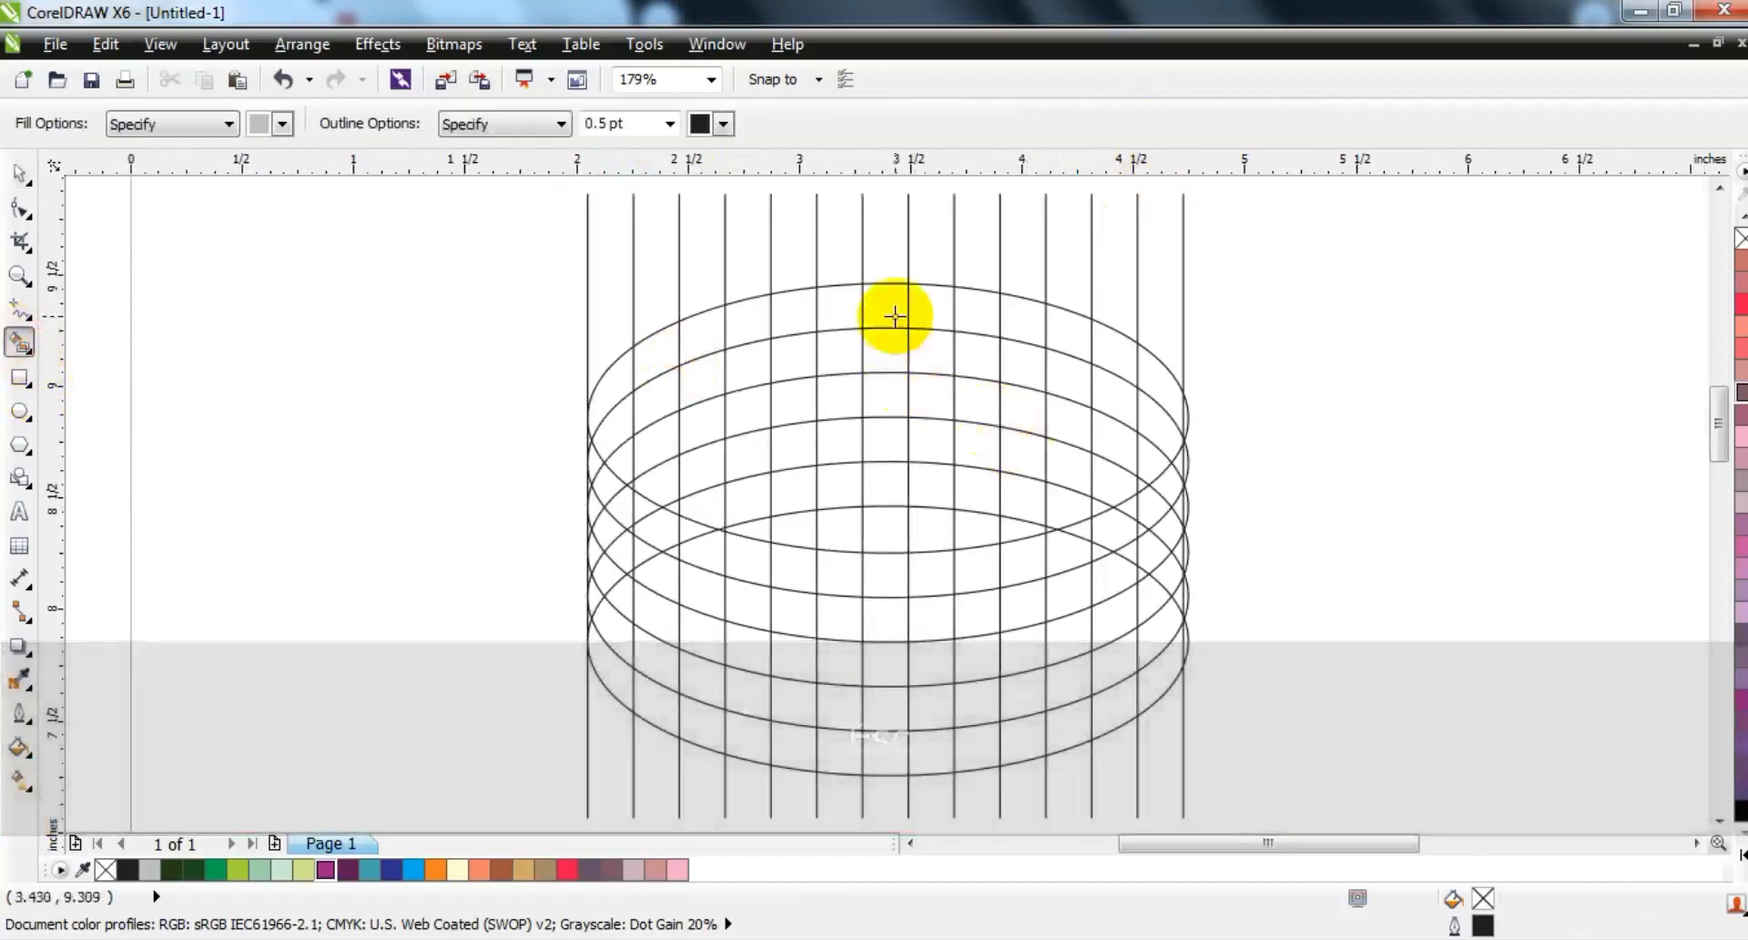
{"action": "left_click", "coordinate": [933, 310]}
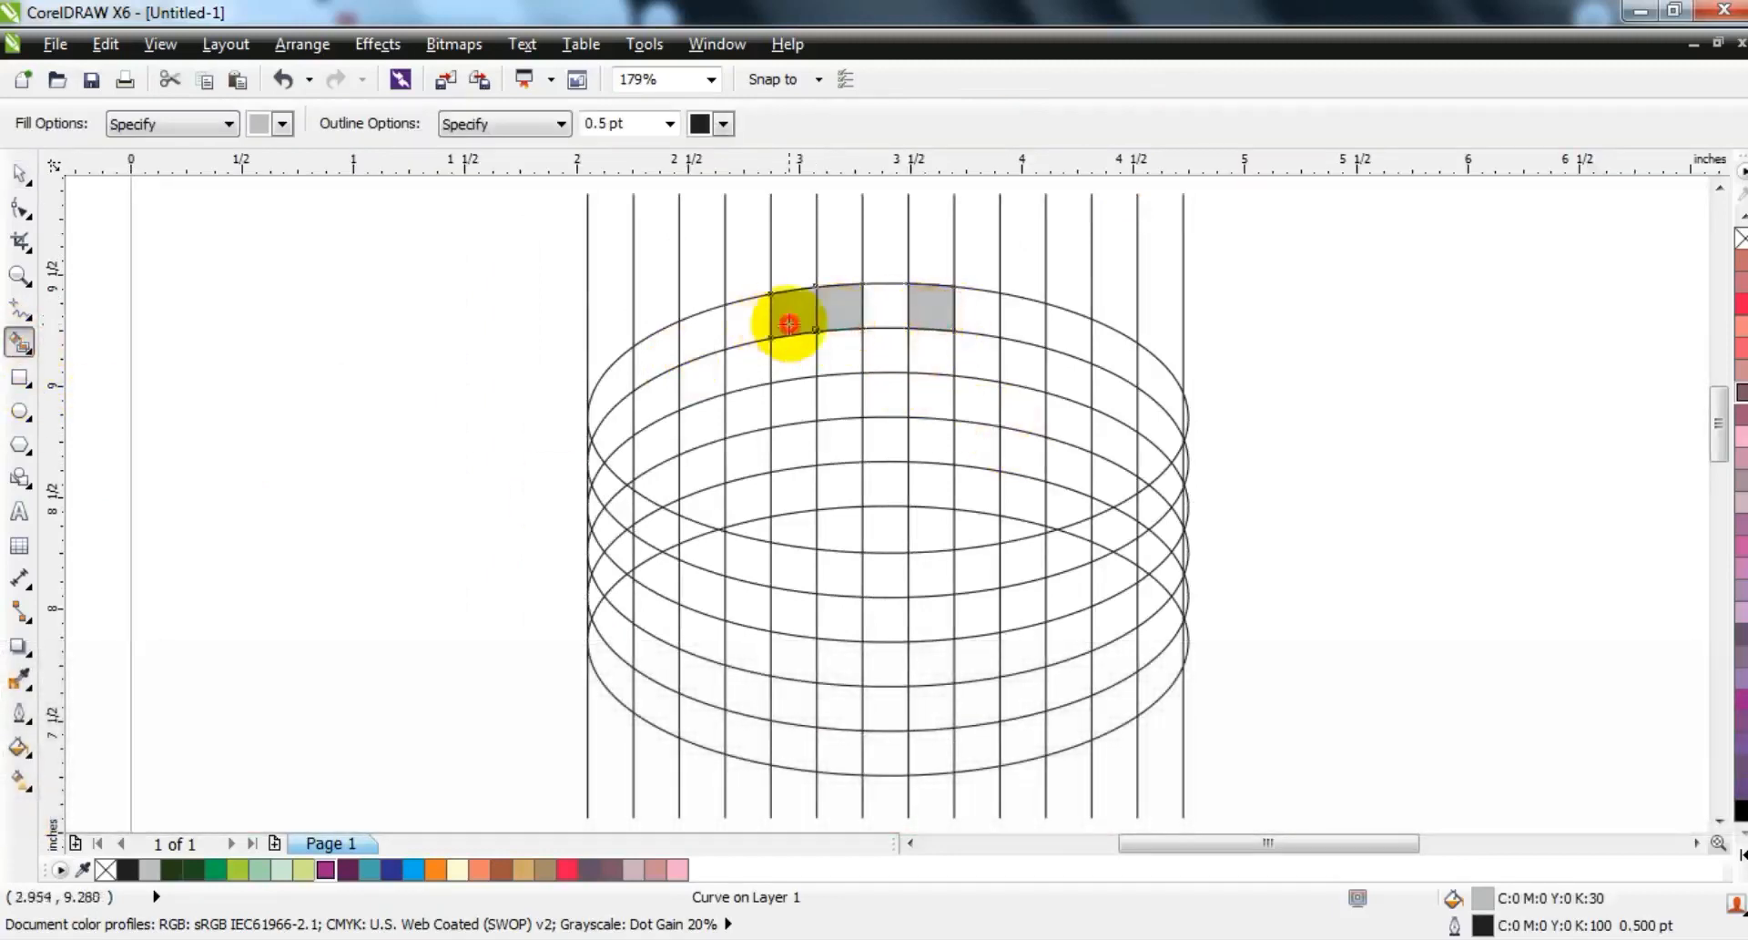
{"action": "left_click", "coordinate": [610, 391]}
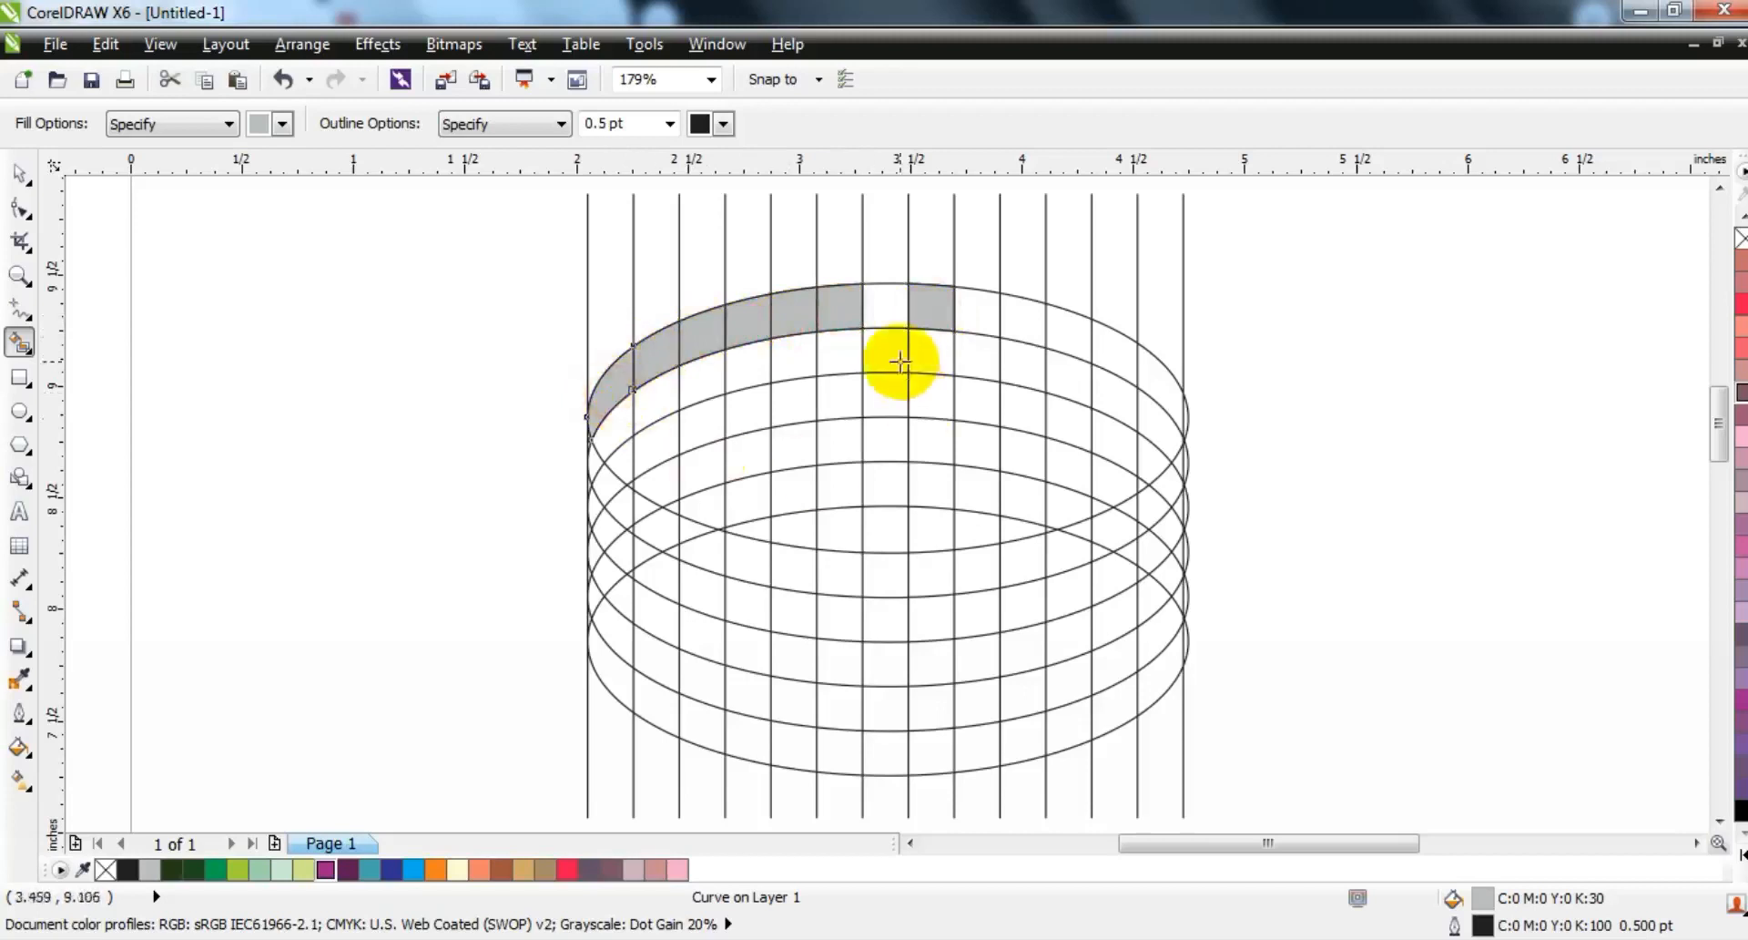
{"action": "left_click", "coordinate": [881, 398]}
{"action": "left_click", "coordinate": [835, 405]}
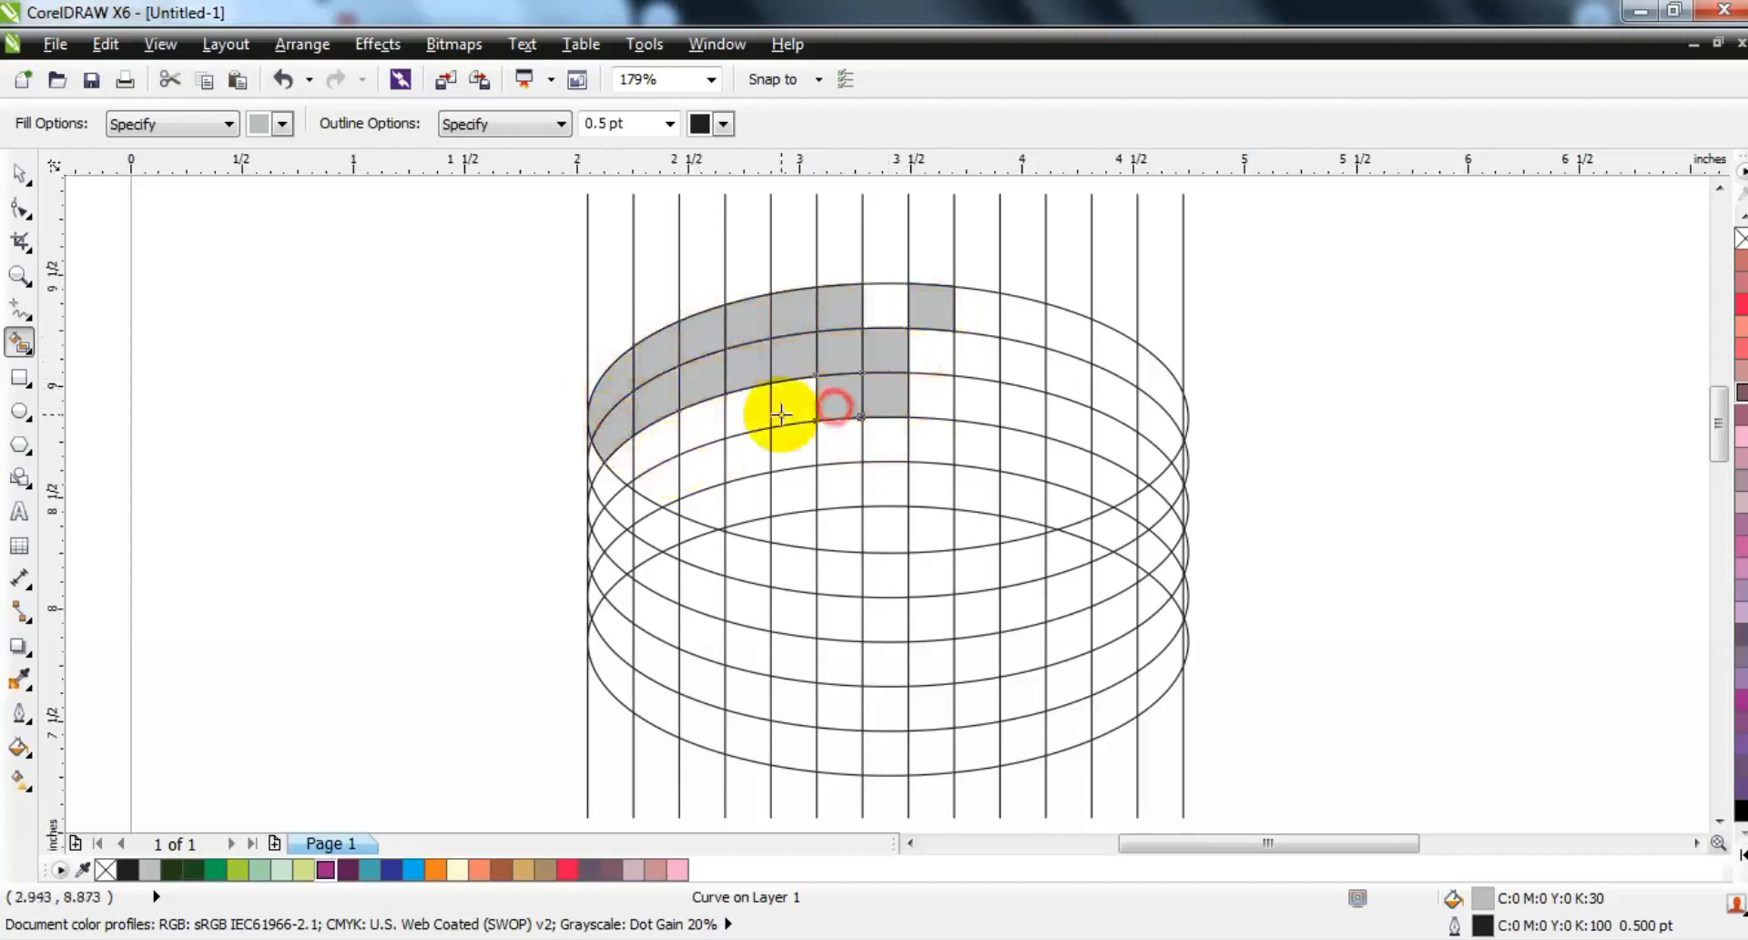
{"action": "left_click", "coordinate": [792, 409]}
{"action": "left_click", "coordinate": [747, 416]}
{"action": "left_click", "coordinate": [701, 426]}
- Smart-fill the remaining lower rows of the top ellipse's left half with gray
{"action": "left_click", "coordinate": [881, 440]}
{"action": "left_click", "coordinate": [838, 443]}
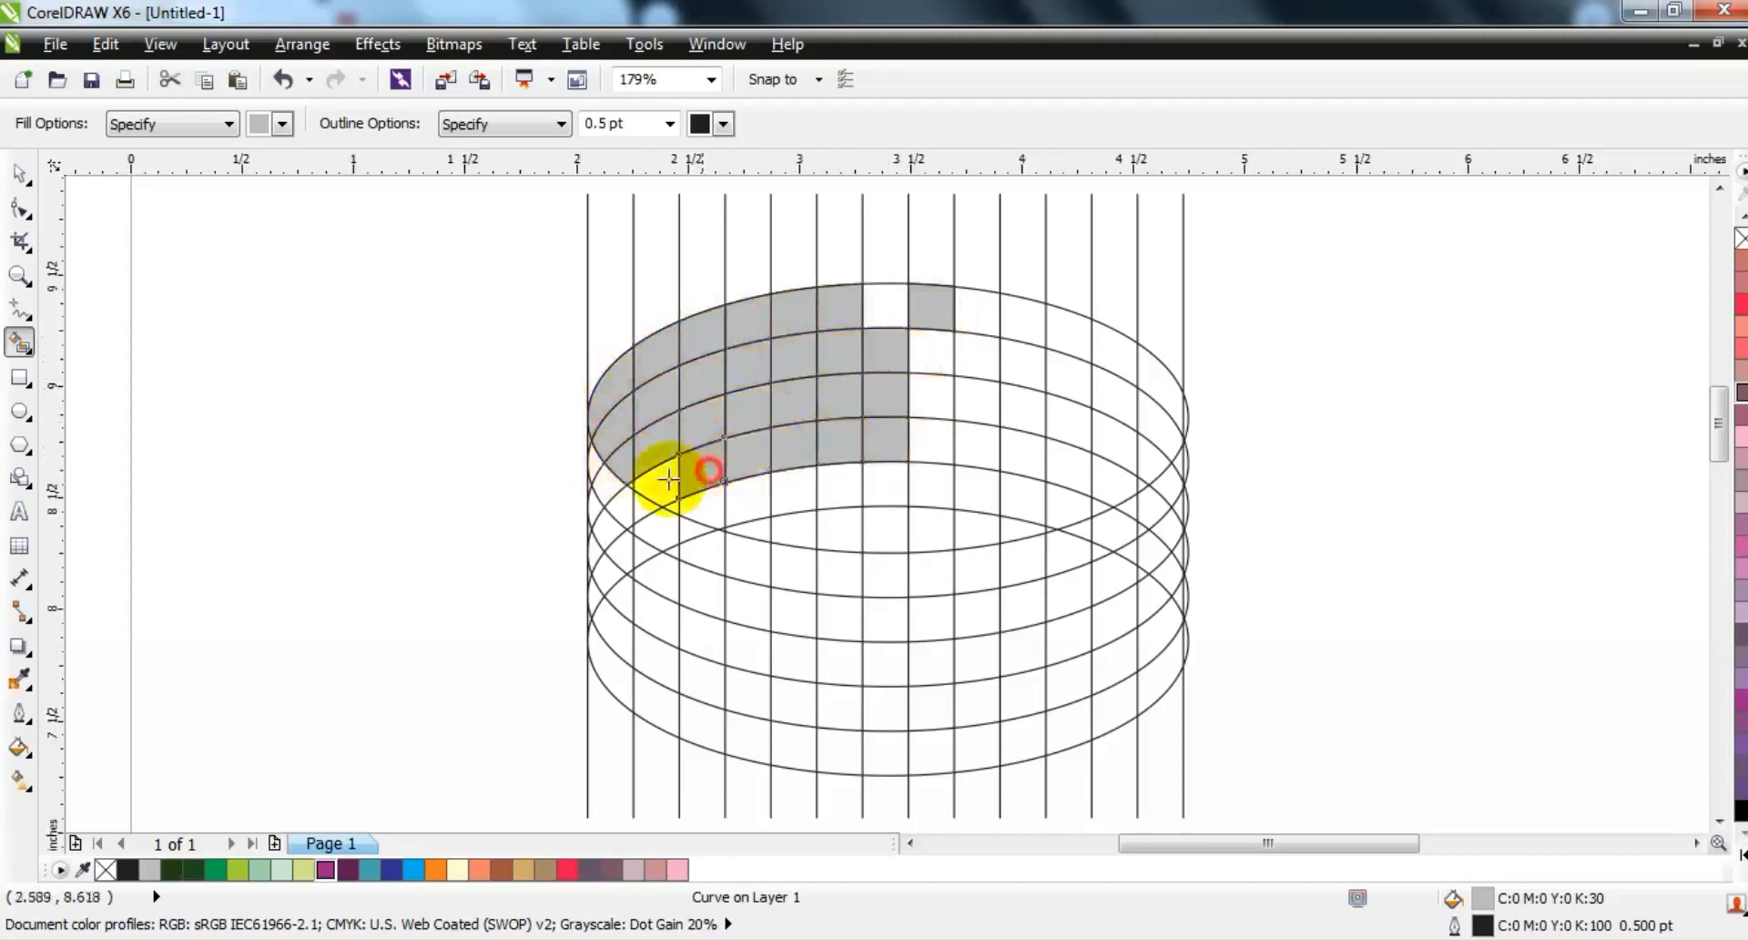
{"action": "left_click", "coordinate": [838, 491]}
{"action": "left_click", "coordinate": [797, 498]}
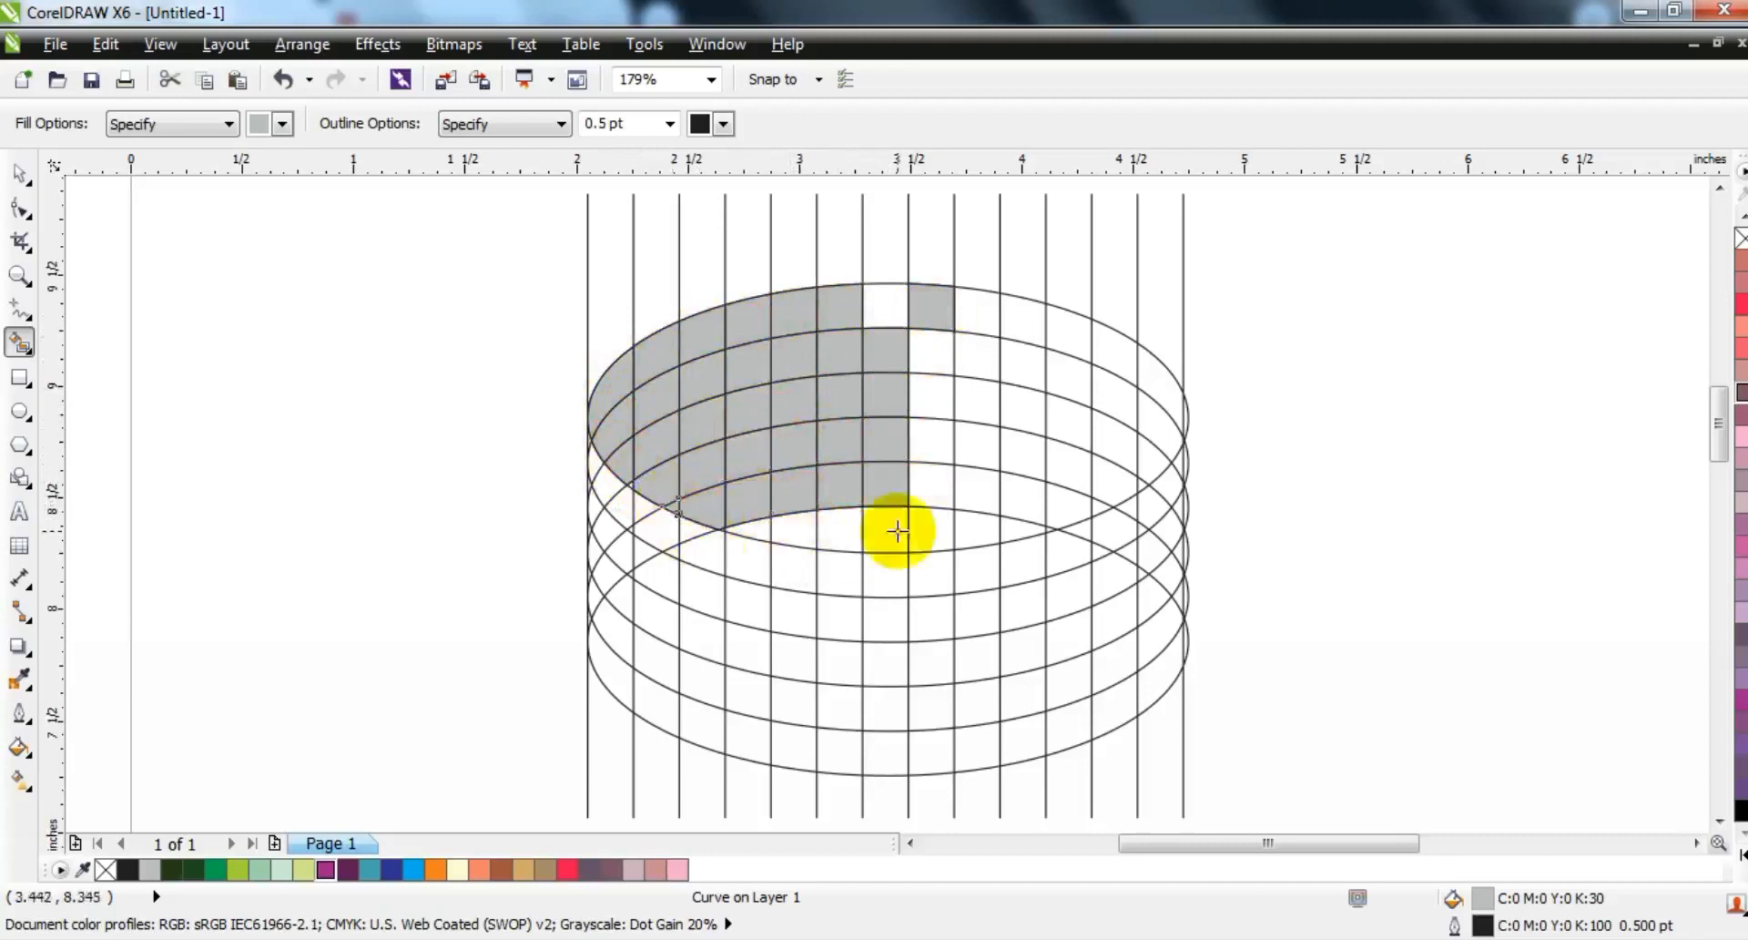
- Color three alternating gray cells of the central column pale mint green
{"action": "left_click", "coordinate": [20, 173]}
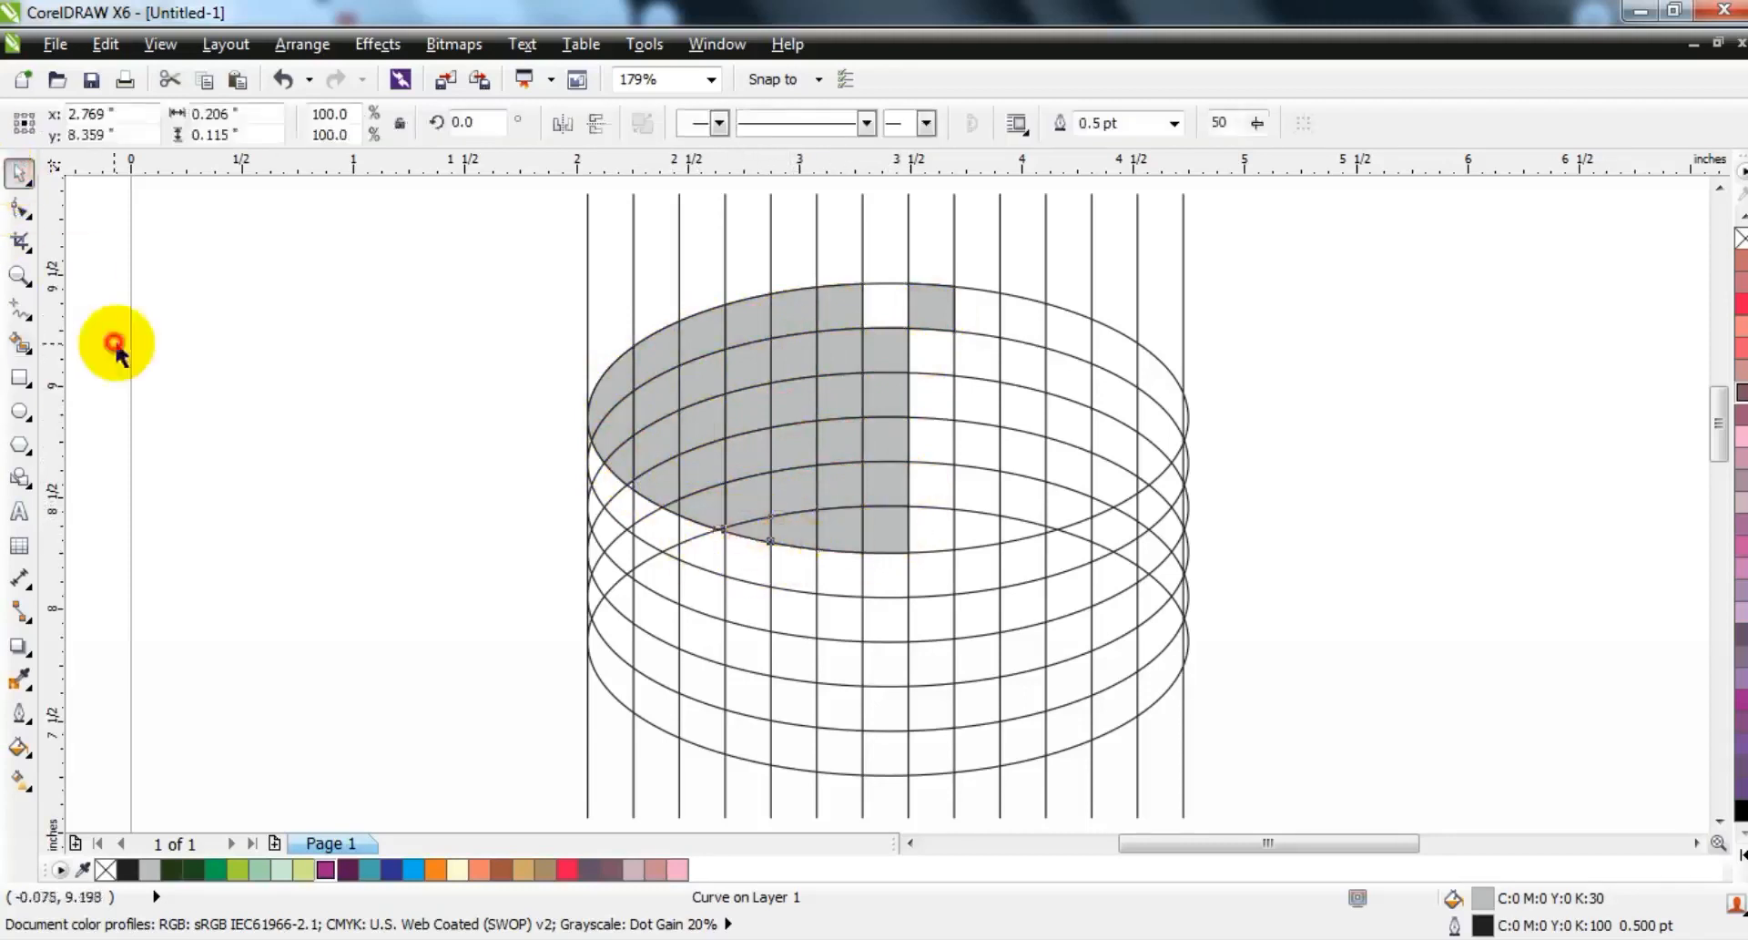
{"action": "left_click", "coordinate": [895, 537]}
{"action": "left_click", "coordinate": [891, 425], "text": "shift"}
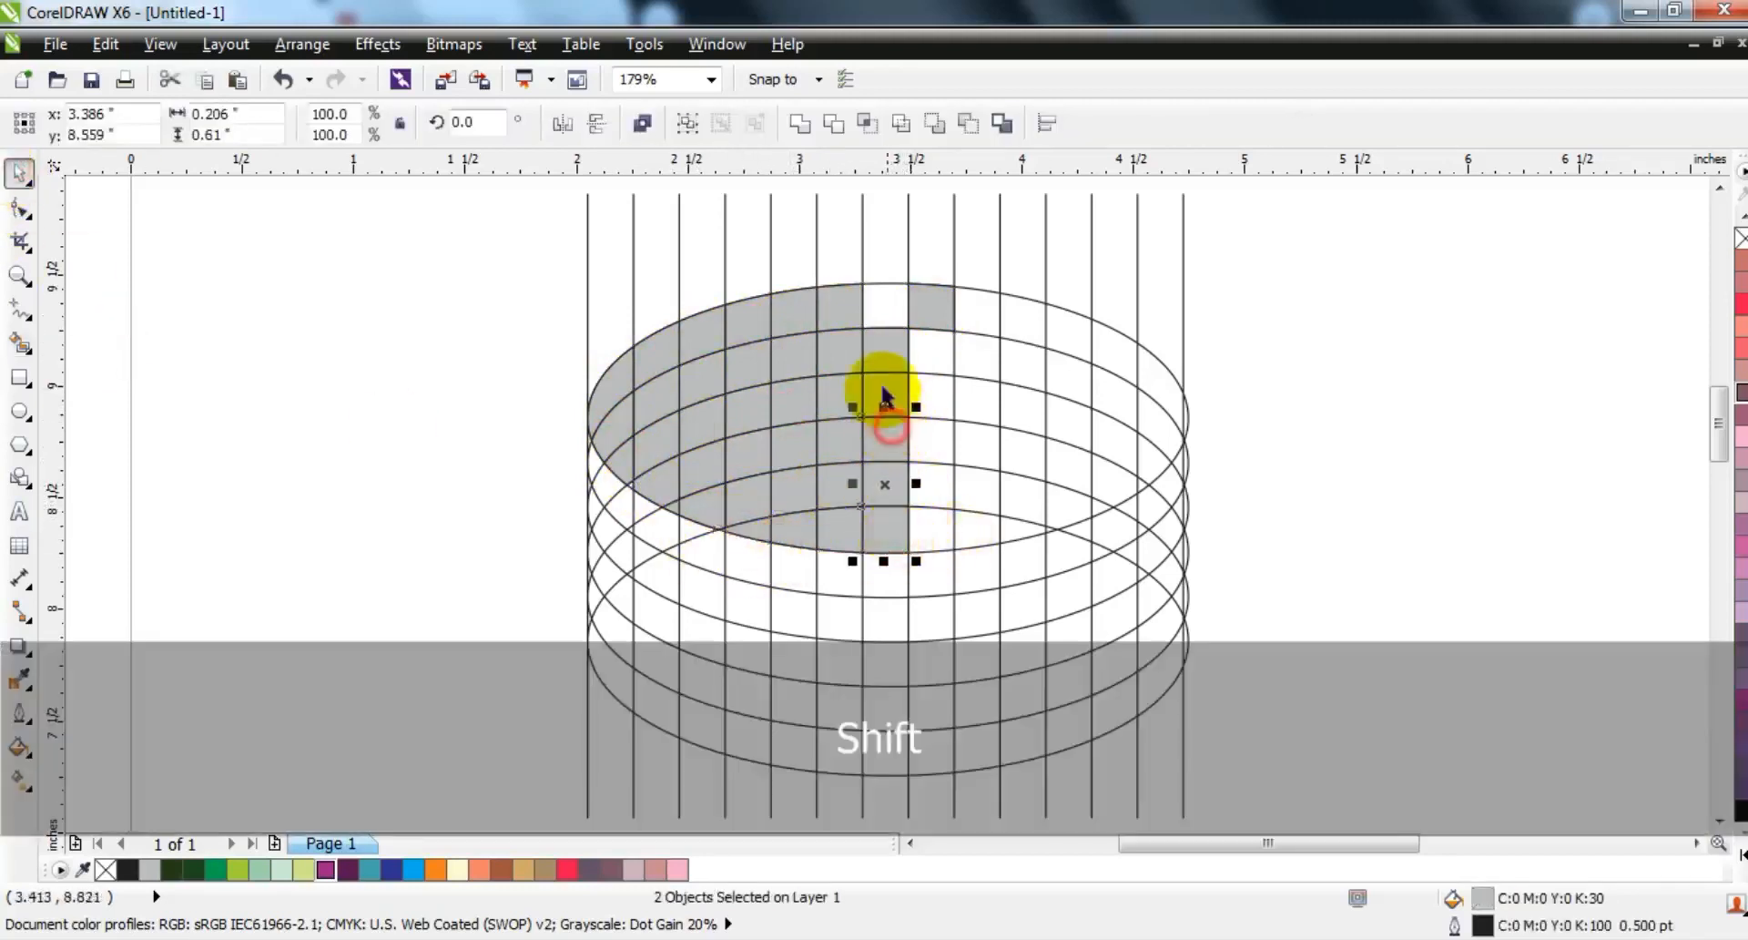
{"action": "left_click", "coordinate": [326, 870]}
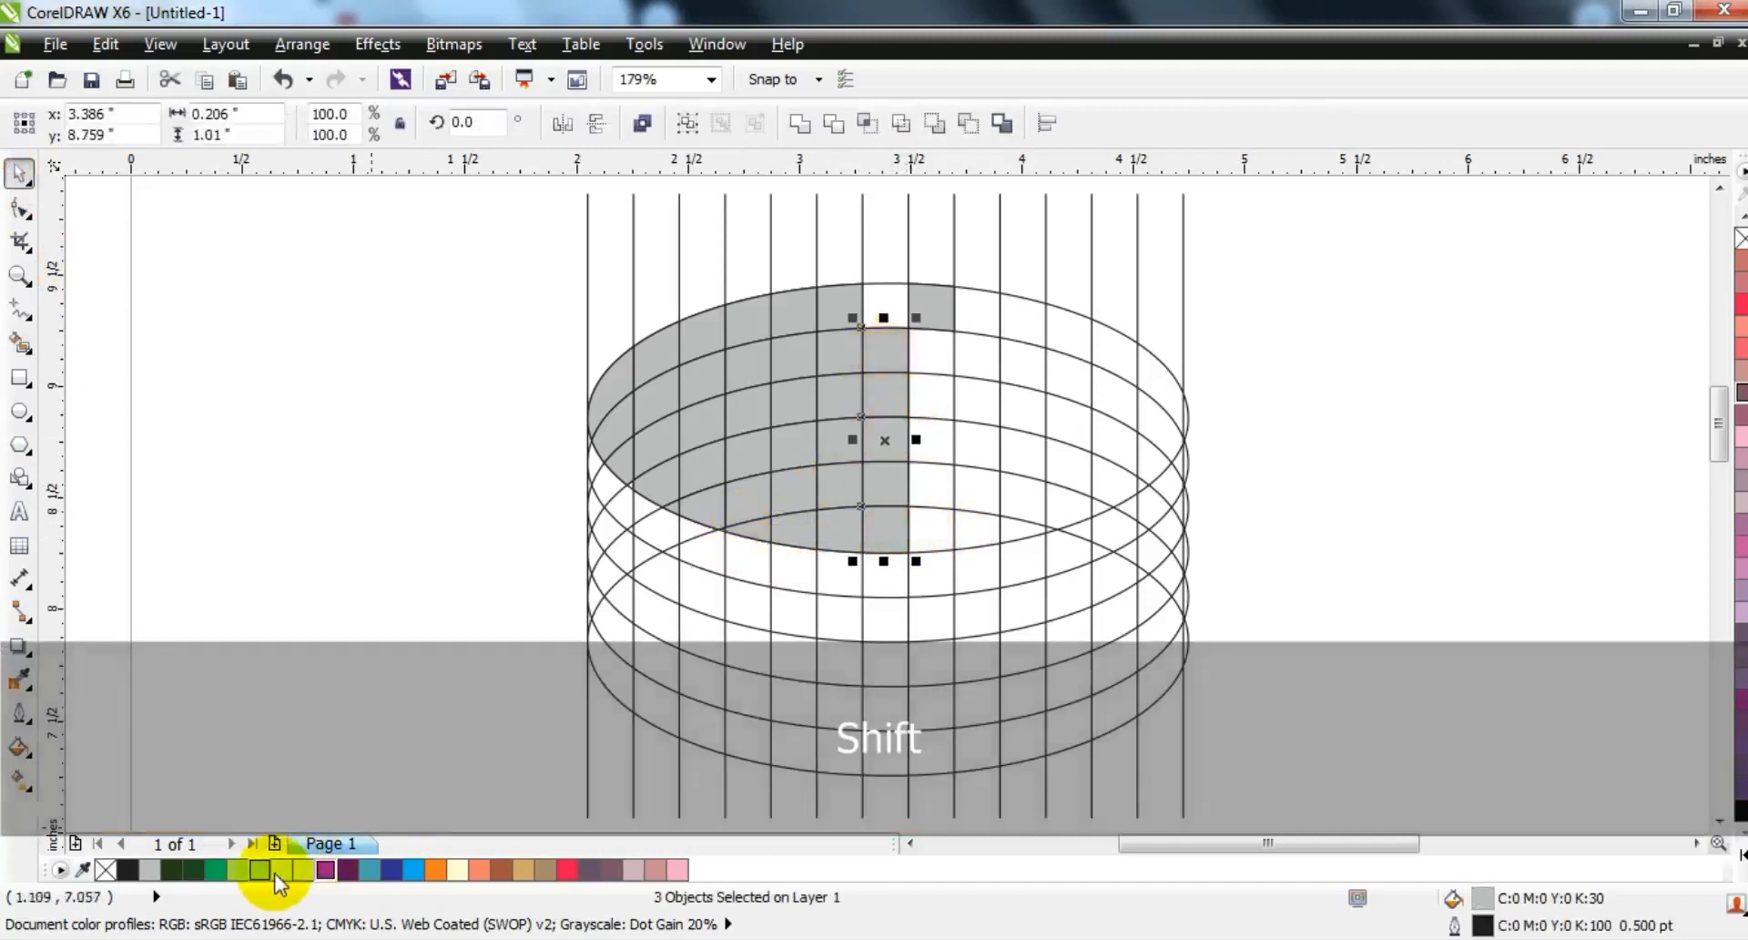
{"action": "left_click", "coordinate": [300, 872]}
- Color the other gray cells of the central column and the separate top-row cell lime green
{"action": "left_click", "coordinate": [888, 482]}
{"action": "left_click", "coordinate": [926, 306], "text": "shift"}
{"action": "left_click", "coordinate": [237, 870]}
- Color alternating cells of the column just left of centre mint green and continue varied greens across the remaining gray cells
{"action": "left_click", "coordinate": [850, 527]}
{"action": "left_click", "coordinate": [843, 299], "text": "shift"}
{"action": "left_click", "coordinate": [259, 869]}
{"action": "left_click", "coordinate": [790, 515], "text": "shift"}
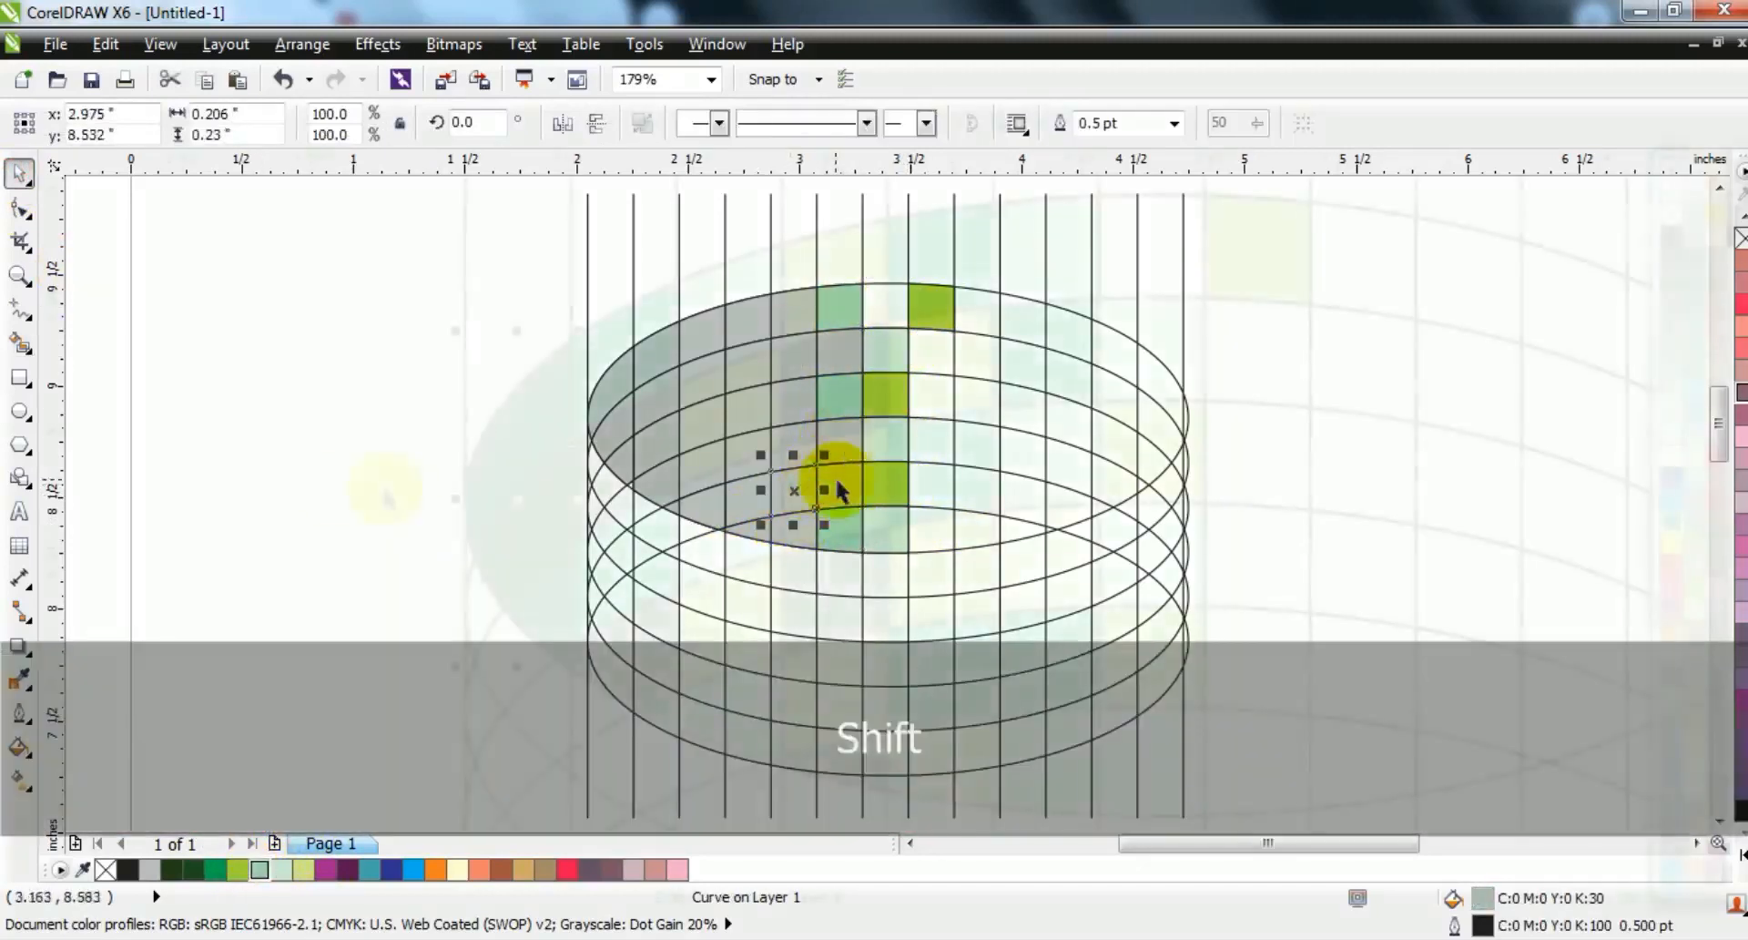
{"action": "key", "text": "Escape"}
- Smart-fill every small region of the leftmost column below the colored ellipse with gray
{"action": "left_click", "coordinate": [20, 274]}
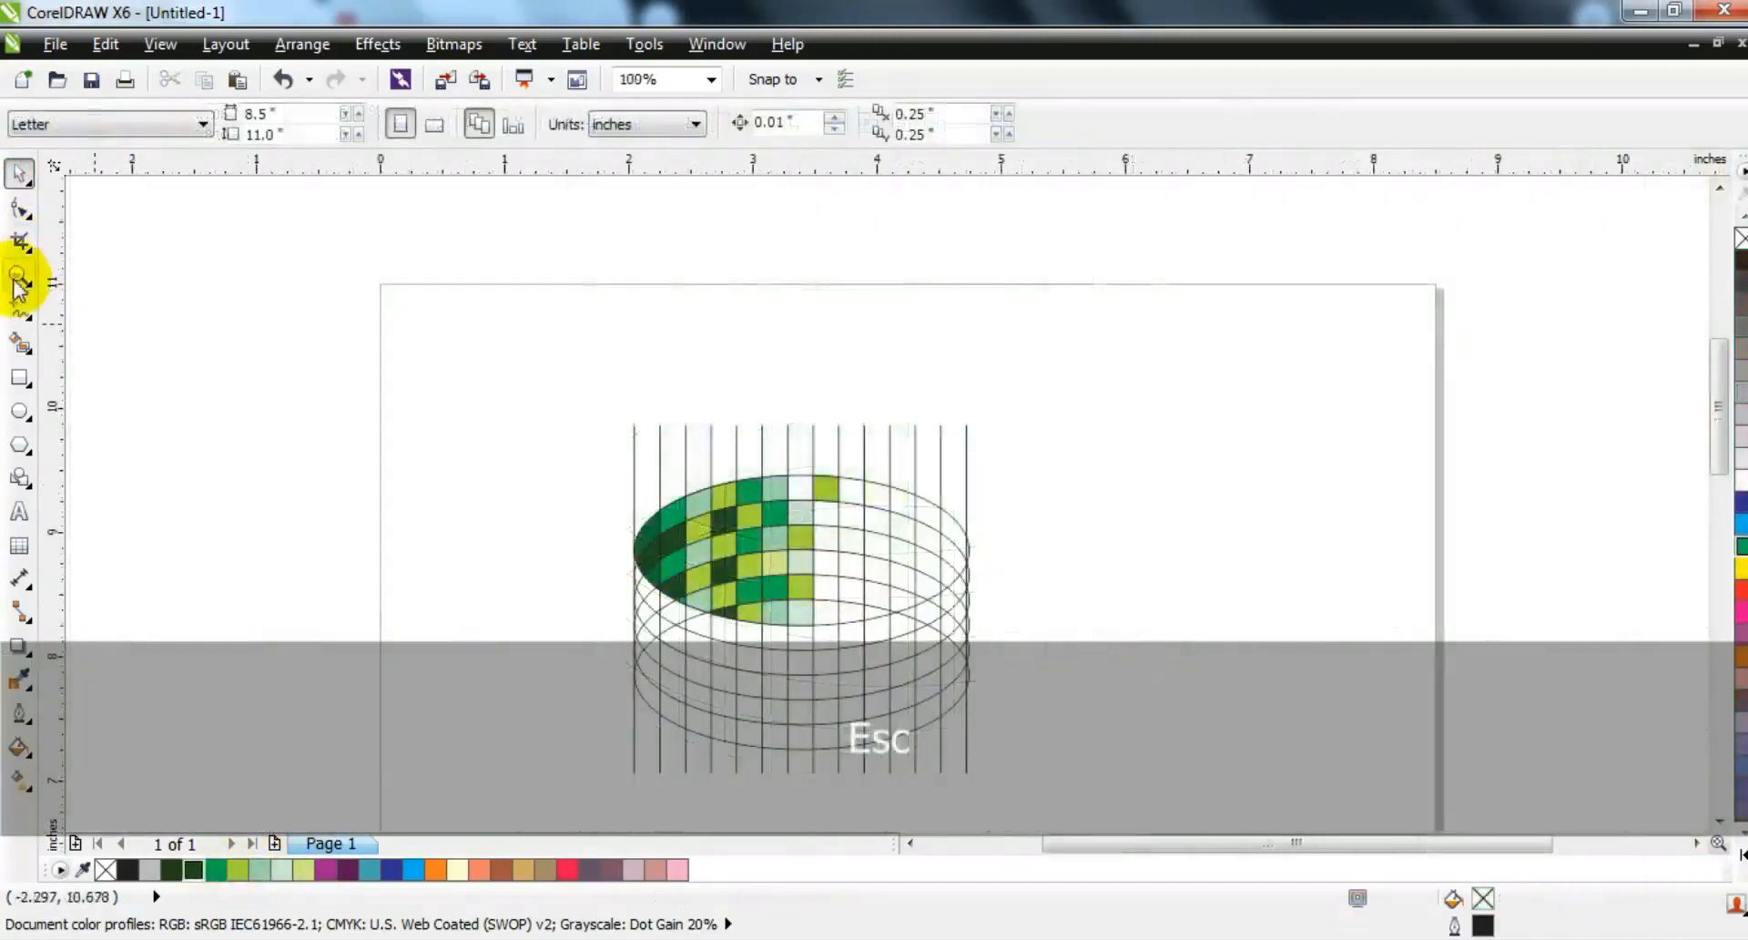
{"action": "left_click_drag", "start_coordinate": [558, 378], "coordinate": [1001, 781]}
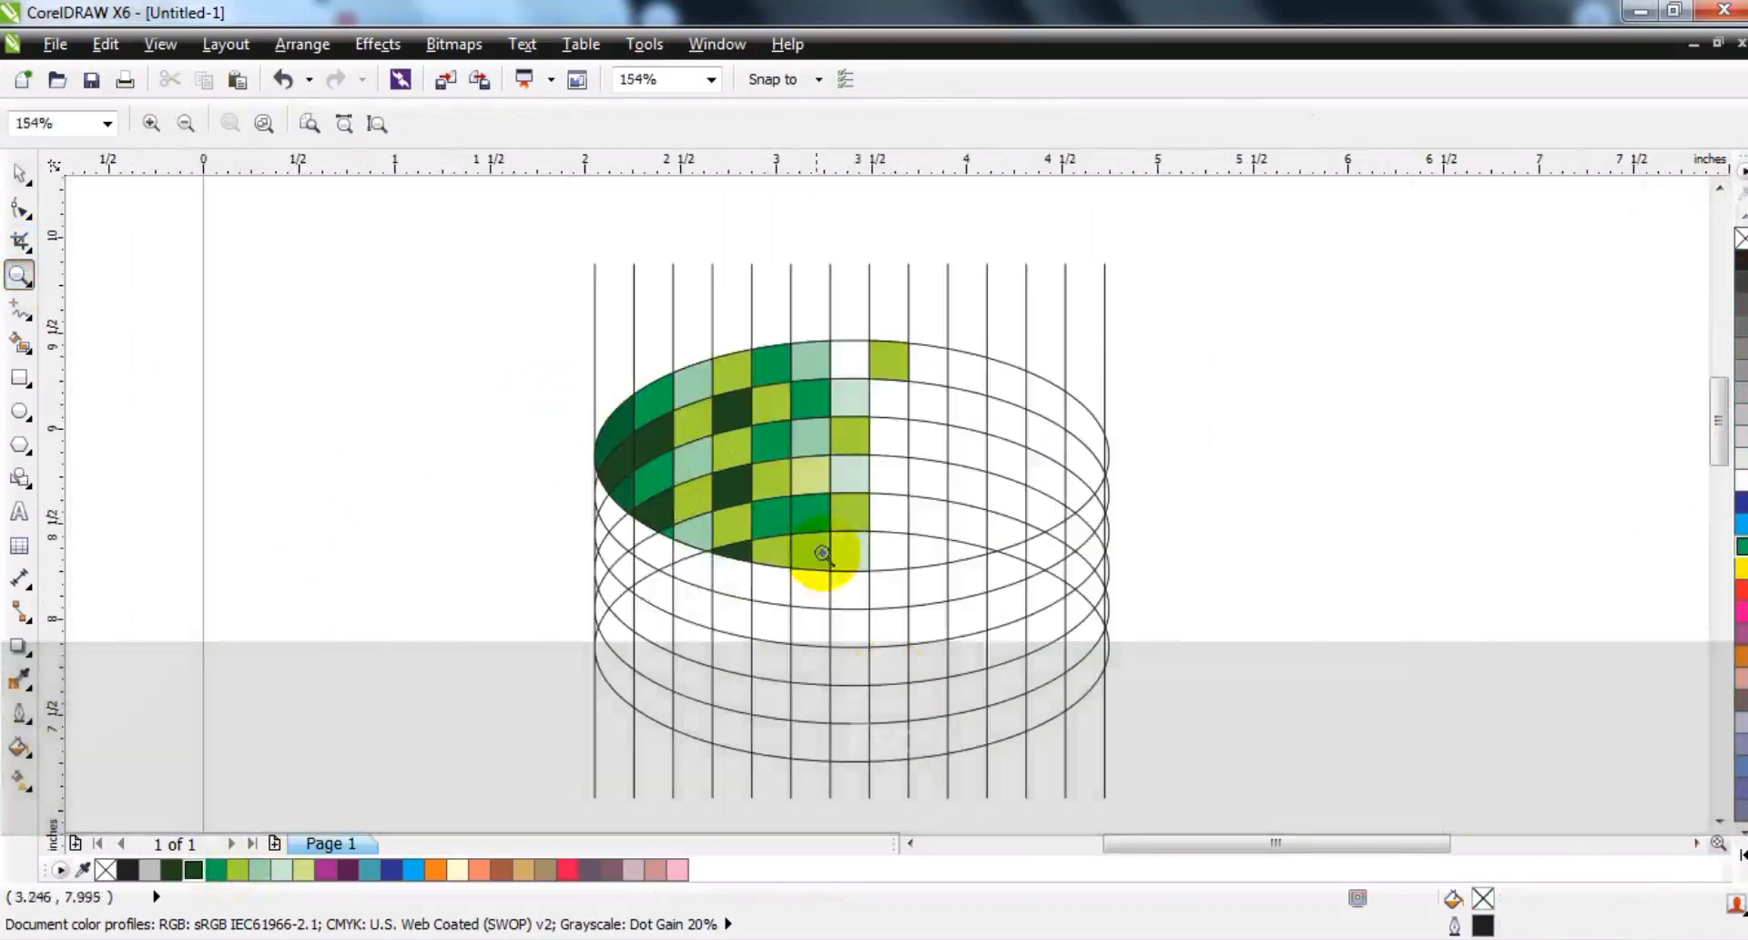
{"action": "mouse_move", "coordinate": [386, 370]}
{"action": "left_mouse_down"}
{"action": "mouse_move", "coordinate": [796, 640]}
{"action": "mouse_move", "coordinate": [1266, 790]}
{"action": "left_mouse_up"}
{"action": "mouse_move", "coordinate": [460, 300]}
{"action": "left_mouse_down"}
{"action": "mouse_move", "coordinate": [645, 555]}
{"action": "mouse_move", "coordinate": [812, 697]}
{"action": "left_mouse_up"}
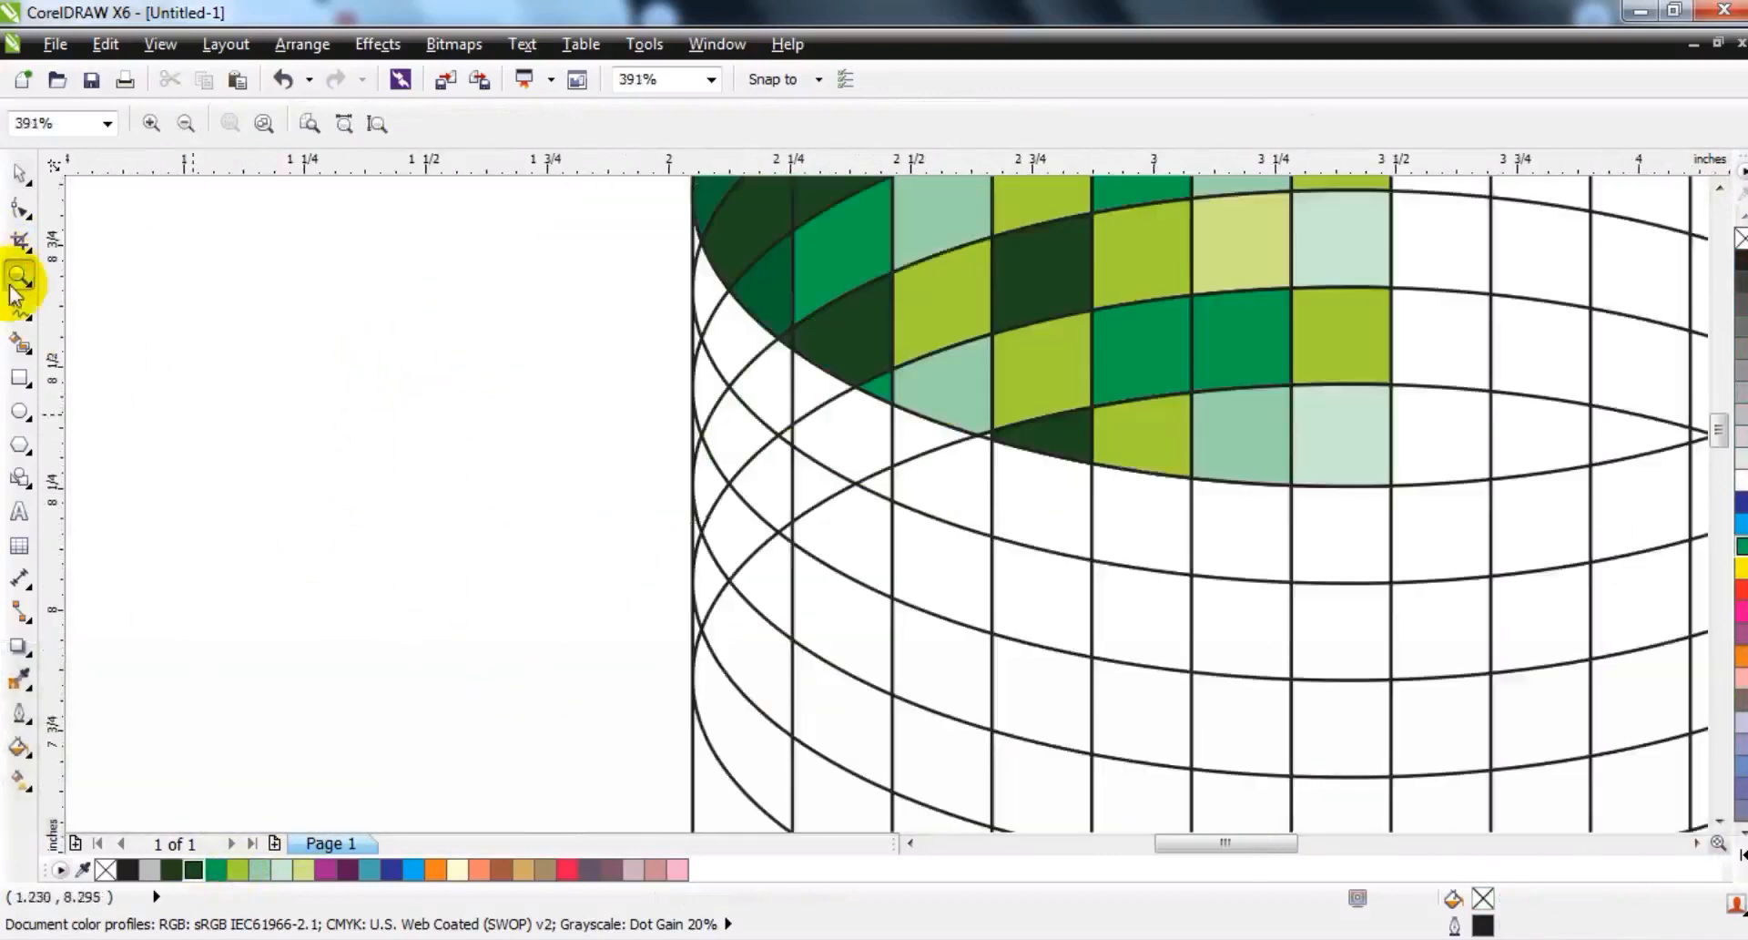
{"action": "left_click", "coordinate": [17, 340]}
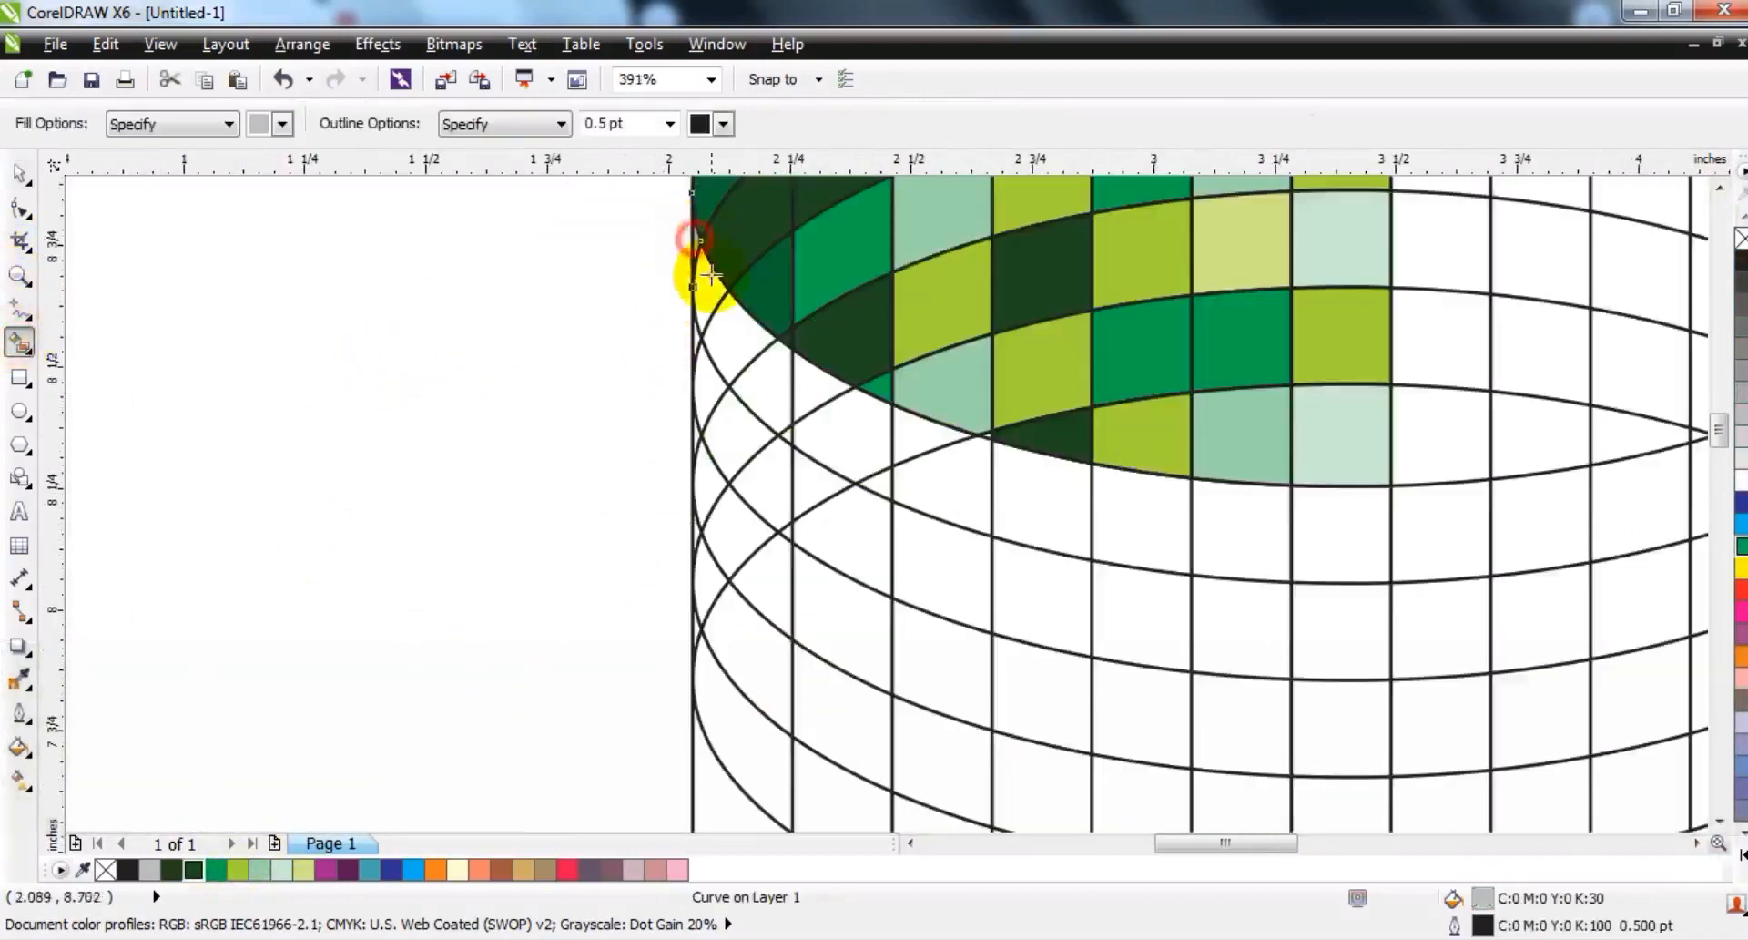
{"action": "left_click", "coordinate": [742, 319]}
{"action": "left_click", "coordinate": [765, 405]}
{"action": "left_click", "coordinate": [697, 341]}
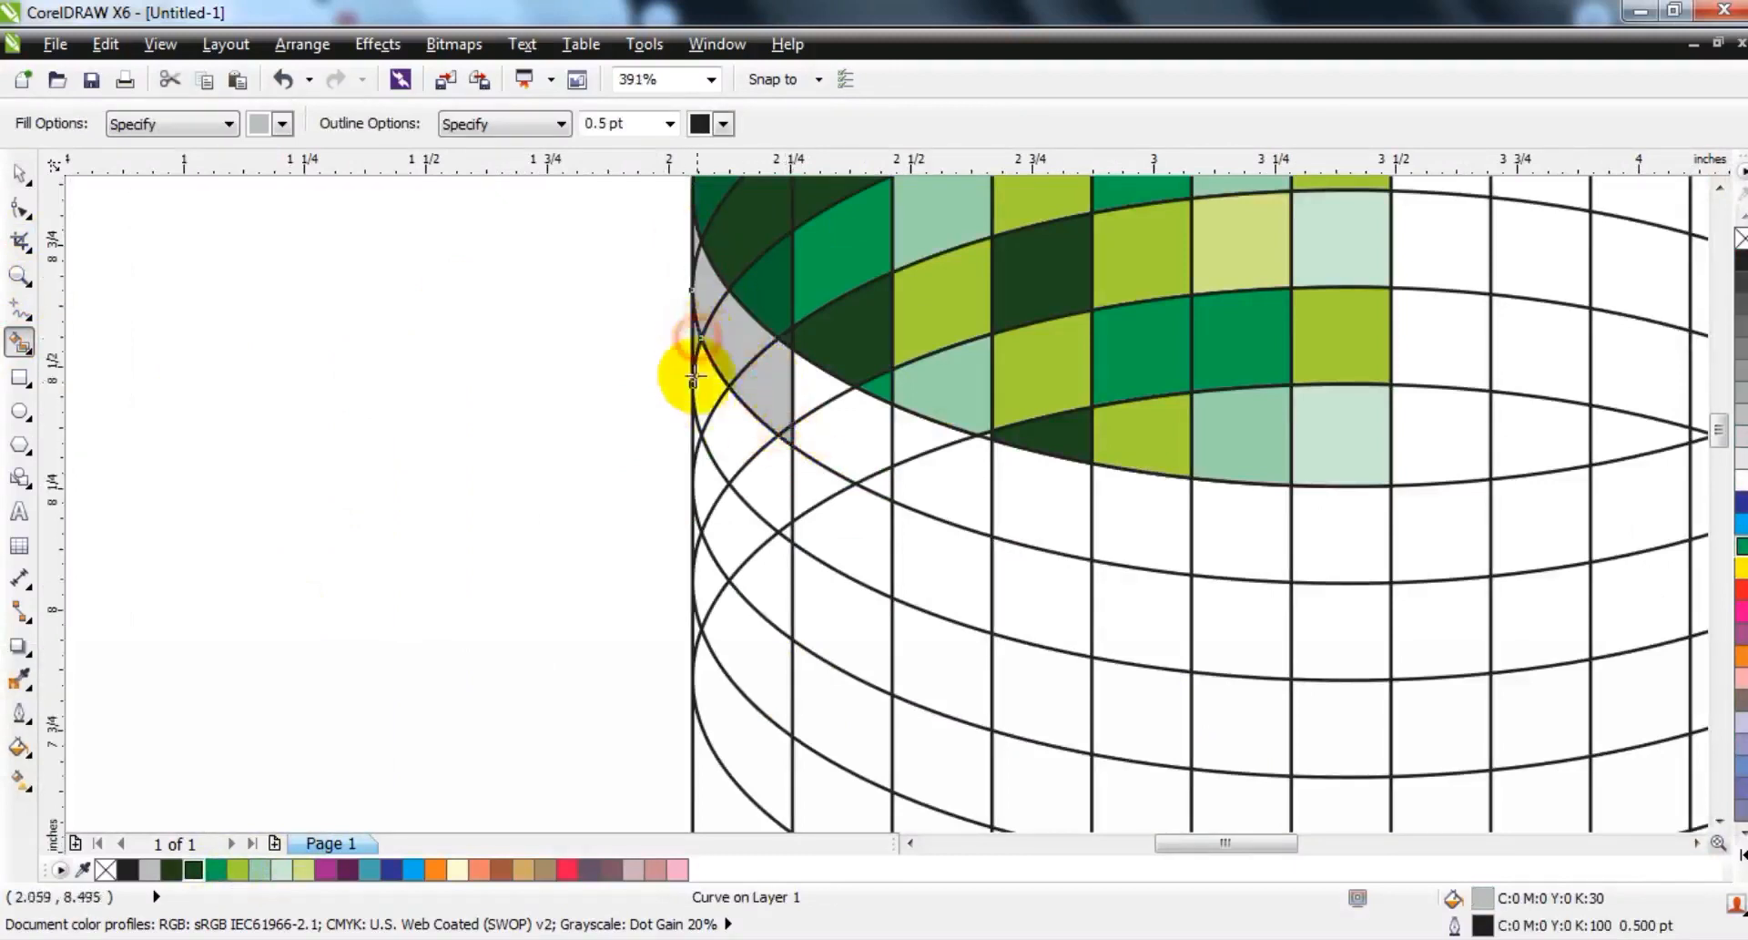
{"action": "left_click", "coordinate": [785, 528]}
{"action": "left_click", "coordinate": [729, 522]}
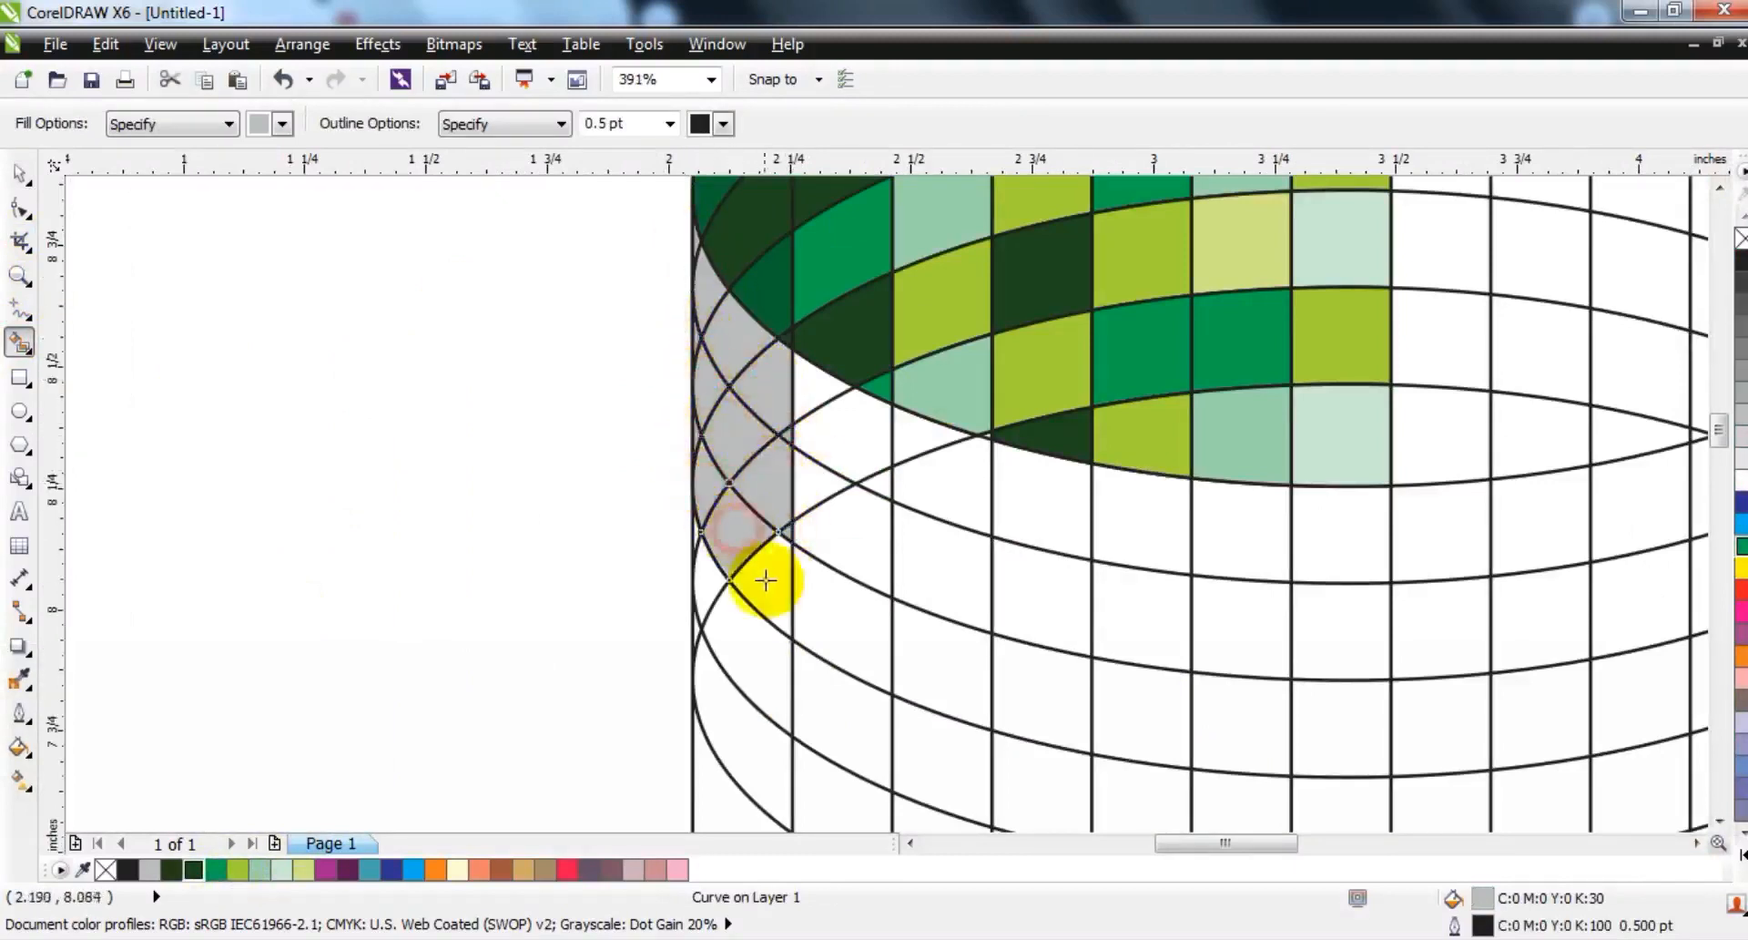
{"action": "left_click", "coordinate": [724, 670]}
{"action": "left_click", "coordinate": [722, 742]}
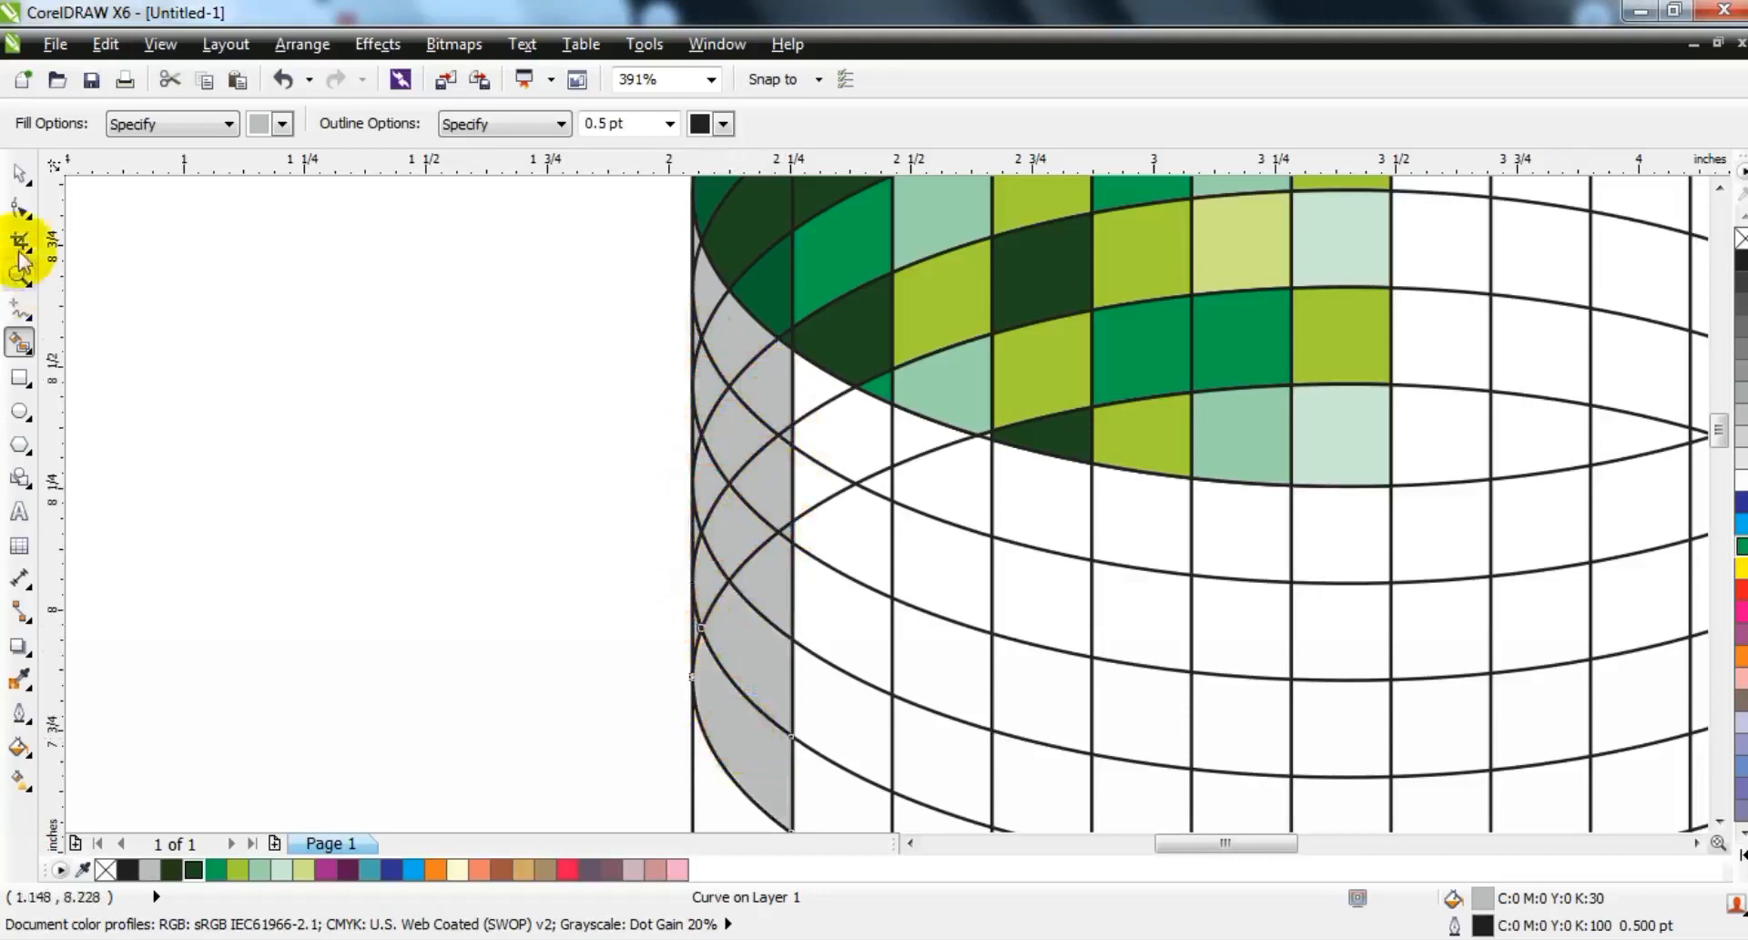
- Weld the gray fragments of the uppermost side band in the leftmost column into one shape
{"action": "left_click", "coordinate": [19, 173]}
{"action": "left_click", "coordinate": [706, 287]}
{"action": "left_click", "coordinate": [715, 282], "text": "shift"}
{"action": "left_click", "coordinate": [725, 340], "text": "shift"}
{"action": "left_click", "coordinate": [790, 442], "text": "shift"}
{"action": "left_click", "coordinate": [791, 128]}
- Try to weld the gray fragments of the second side band in the leftmost column
{"action": "left_click", "coordinate": [706, 370], "text": "shift"}
{"action": "left_click", "coordinate": [799, 544], "text": "shift"}
{"action": "left_click", "coordinate": [799, 127]}
{"action": "left_click", "coordinate": [391, 451]}
- Try to weld the gray fragments of the third side band in the leftmost column
{"action": "left_click", "coordinate": [697, 433]}
{"action": "left_click", "coordinate": [707, 482], "text": "shift"}
{"action": "left_click", "coordinate": [736, 536], "text": "shift"}
{"action": "left_click", "coordinate": [769, 583], "text": "shift"}
{"action": "left_click", "coordinate": [797, 131]}
- Undo the last two welds of the leftmost column's side bands
{"action": "left_click", "coordinate": [526, 420]}
{"action": "key", "text": "ctrl+z"}
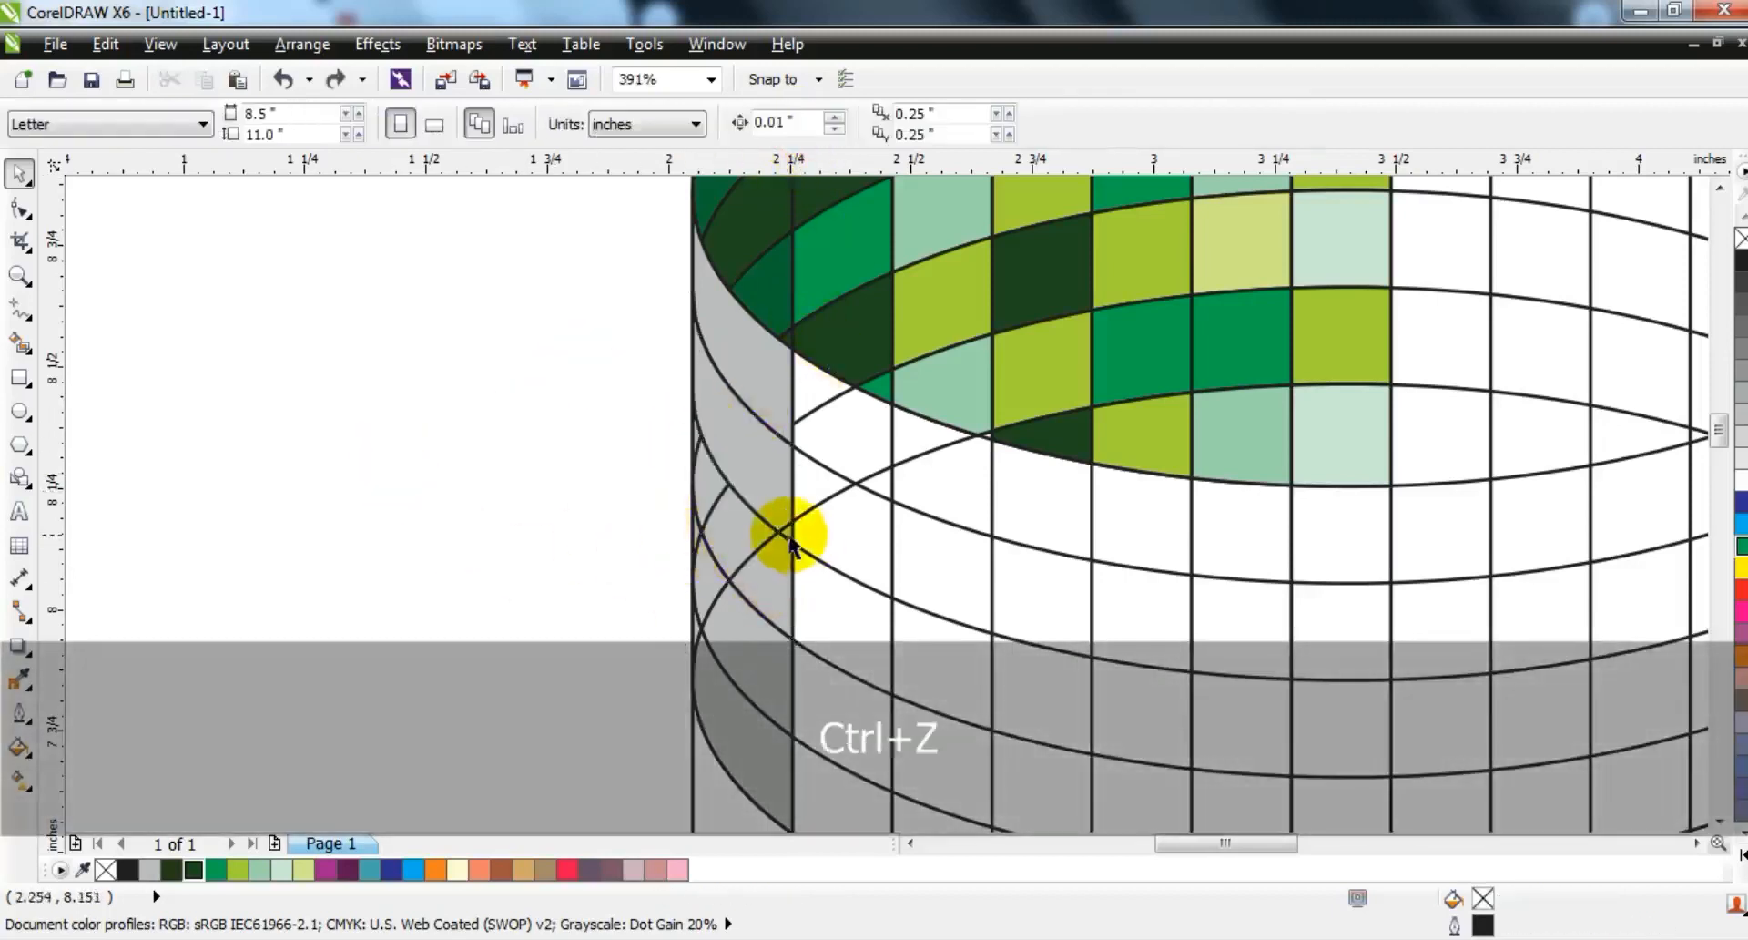
{"action": "left_click", "coordinate": [789, 537]}
{"action": "left_click", "coordinate": [749, 456], "text": "shift"}
{"action": "key", "text": "ctrl+z"}
- Weld all gray fragments of the second side band in the leftmost column into one shape
{"action": "left_click", "coordinate": [499, 478]}
{"action": "left_click", "coordinate": [773, 528]}
{"action": "left_click", "coordinate": [733, 437], "text": "shift"}
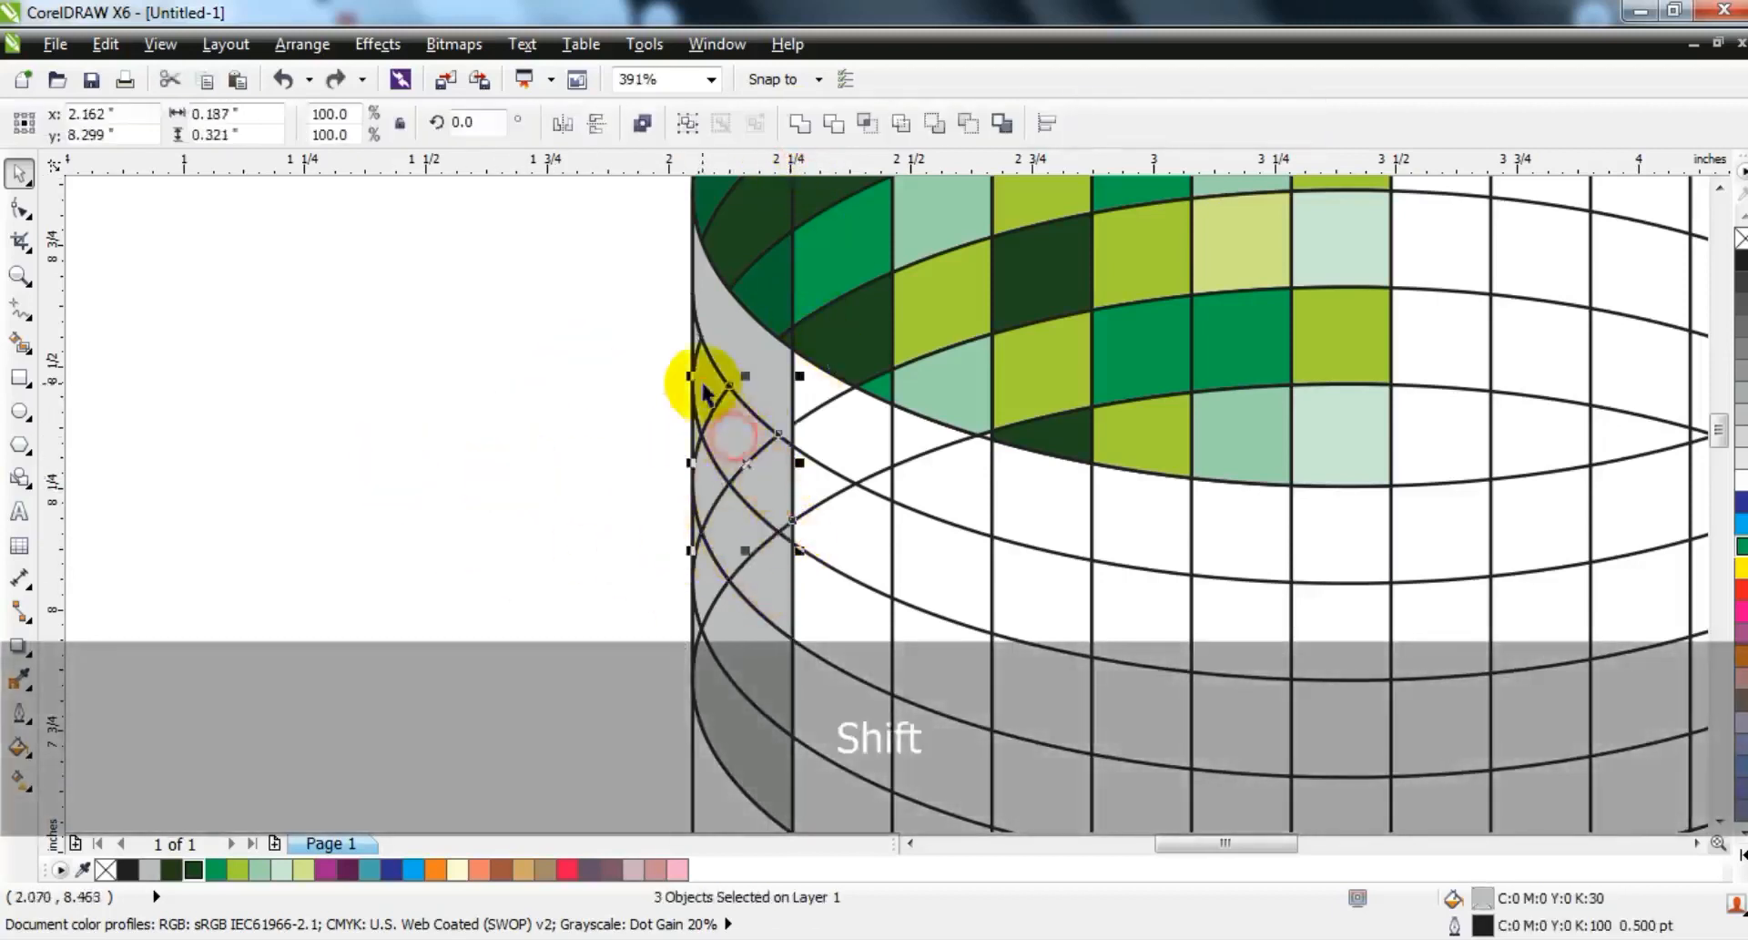
{"action": "left_click", "coordinate": [695, 328], "text": "shift"}
{"action": "left_click", "coordinate": [799, 127]}
- Weld the gray fragments of the third side band in the leftmost column into one shape
{"action": "left_click", "coordinate": [552, 408]}
{"action": "left_click", "coordinate": [777, 579]}
{"action": "left_click", "coordinate": [738, 532], "text": "shift"}
{"action": "left_click", "coordinate": [709, 480], "text": "shift"}
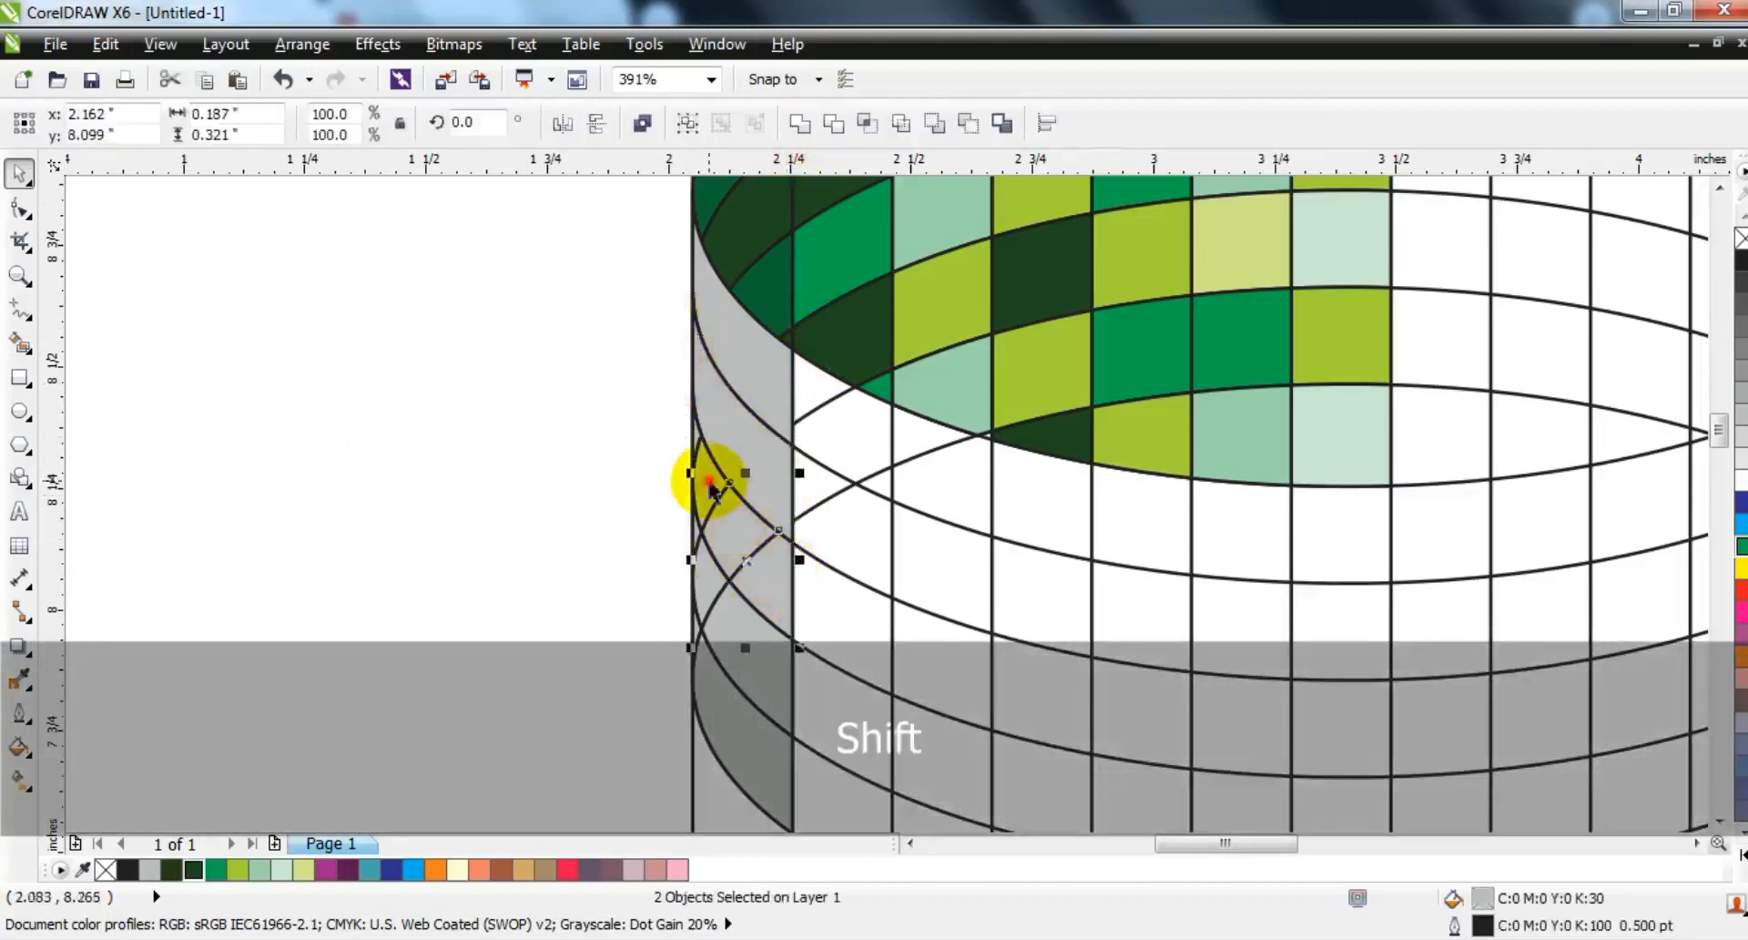
{"action": "left_click", "coordinate": [800, 125]}
- Weld the gray fragments of the fourth side band in the leftmost column into one shape
{"action": "left_click", "coordinate": [535, 550]}
{"action": "left_click", "coordinate": [770, 674]}
{"action": "left_click", "coordinate": [709, 581], "text": "shift"}
{"action": "left_click", "coordinate": [695, 534], "text": "shift"}
{"action": "left_click", "coordinate": [809, 126]}
- Weld the gray fragments of the bottom side band in the leftmost column into one shape
{"action": "left_click", "coordinate": [442, 785]}
{"action": "left_click", "coordinate": [739, 761]}
{"action": "left_click", "coordinate": [696, 628], "text": "shift"}
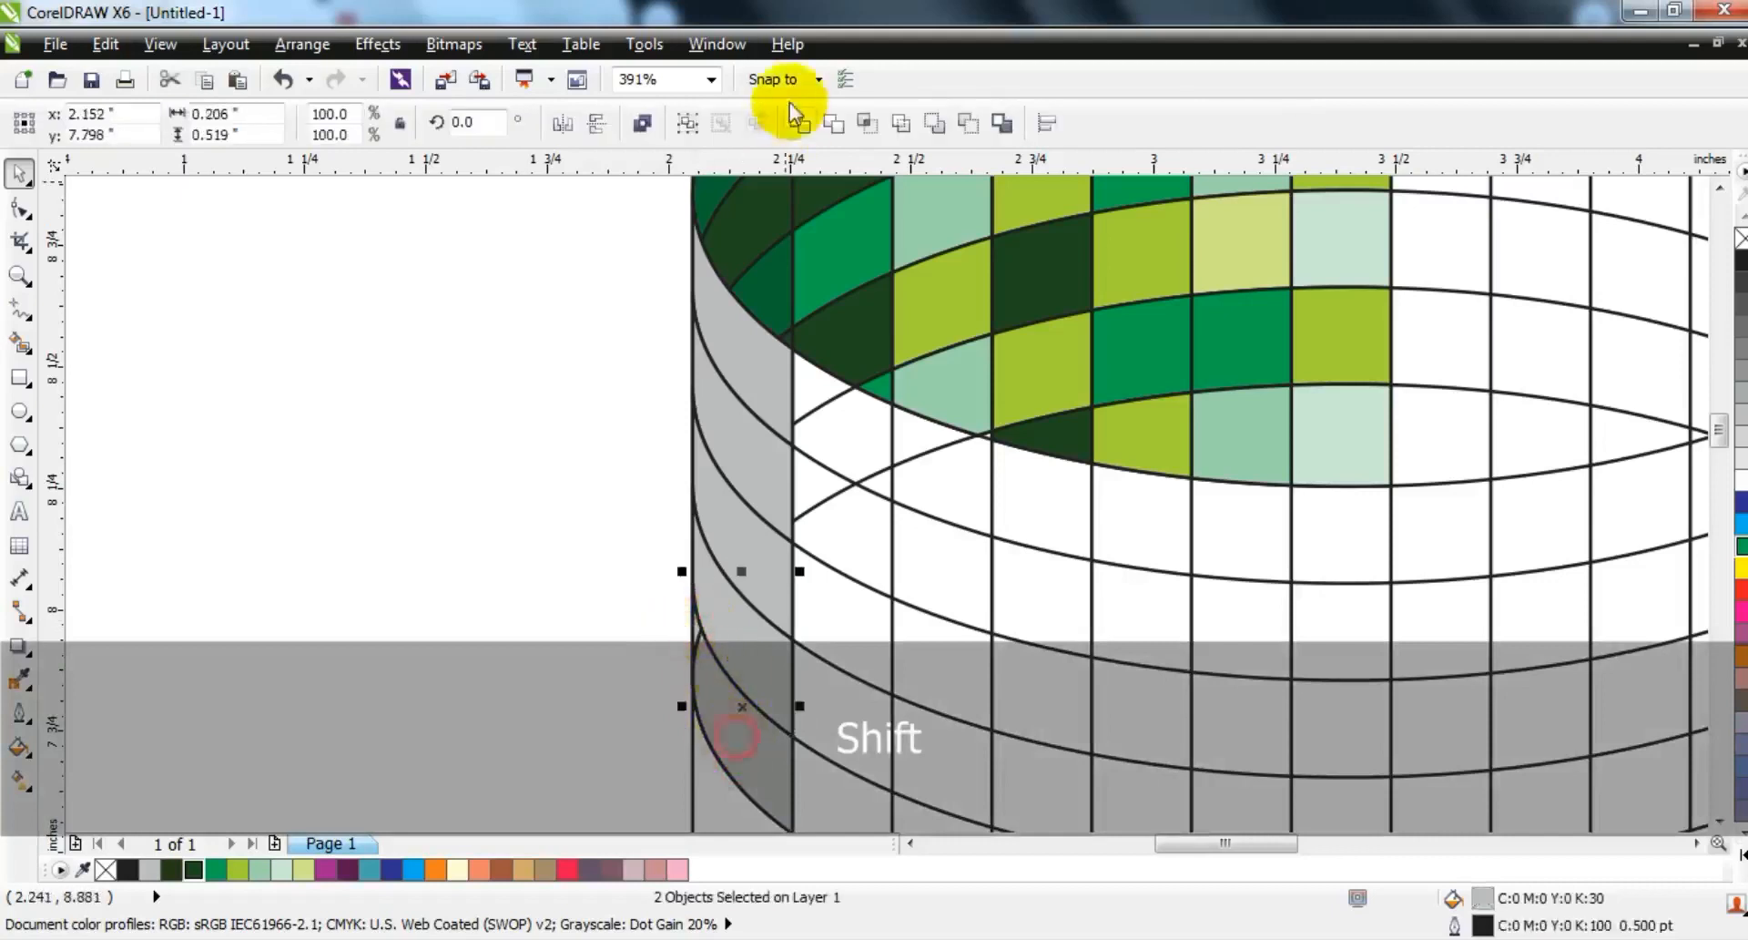
{"action": "left_click", "coordinate": [807, 124]}
{"action": "left_click", "coordinate": [414, 486]}
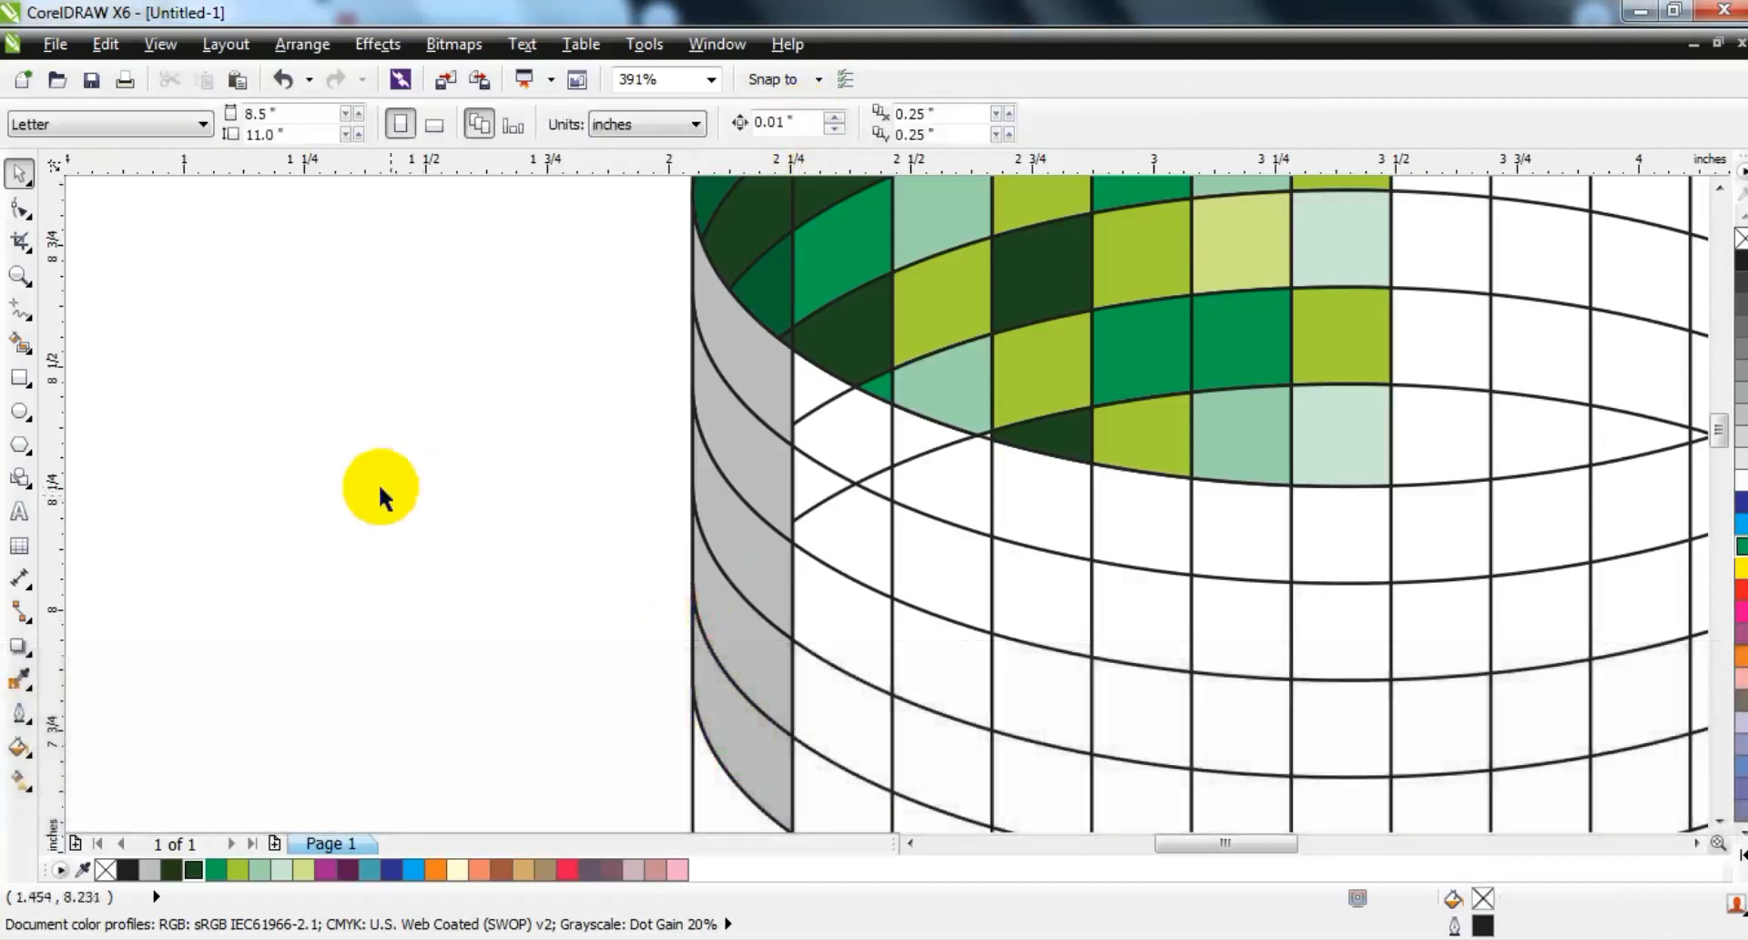
- Smart-fill the outer side cells of the second and third columns with 30% black gray and a 0.5 pt outline
{"action": "left_click", "coordinate": [20, 342]}
{"action": "left_click", "coordinate": [811, 399]}
{"action": "left_click", "coordinate": [876, 433]}
{"action": "left_click", "coordinate": [879, 480]}
{"action": "left_click", "coordinate": [816, 478]}
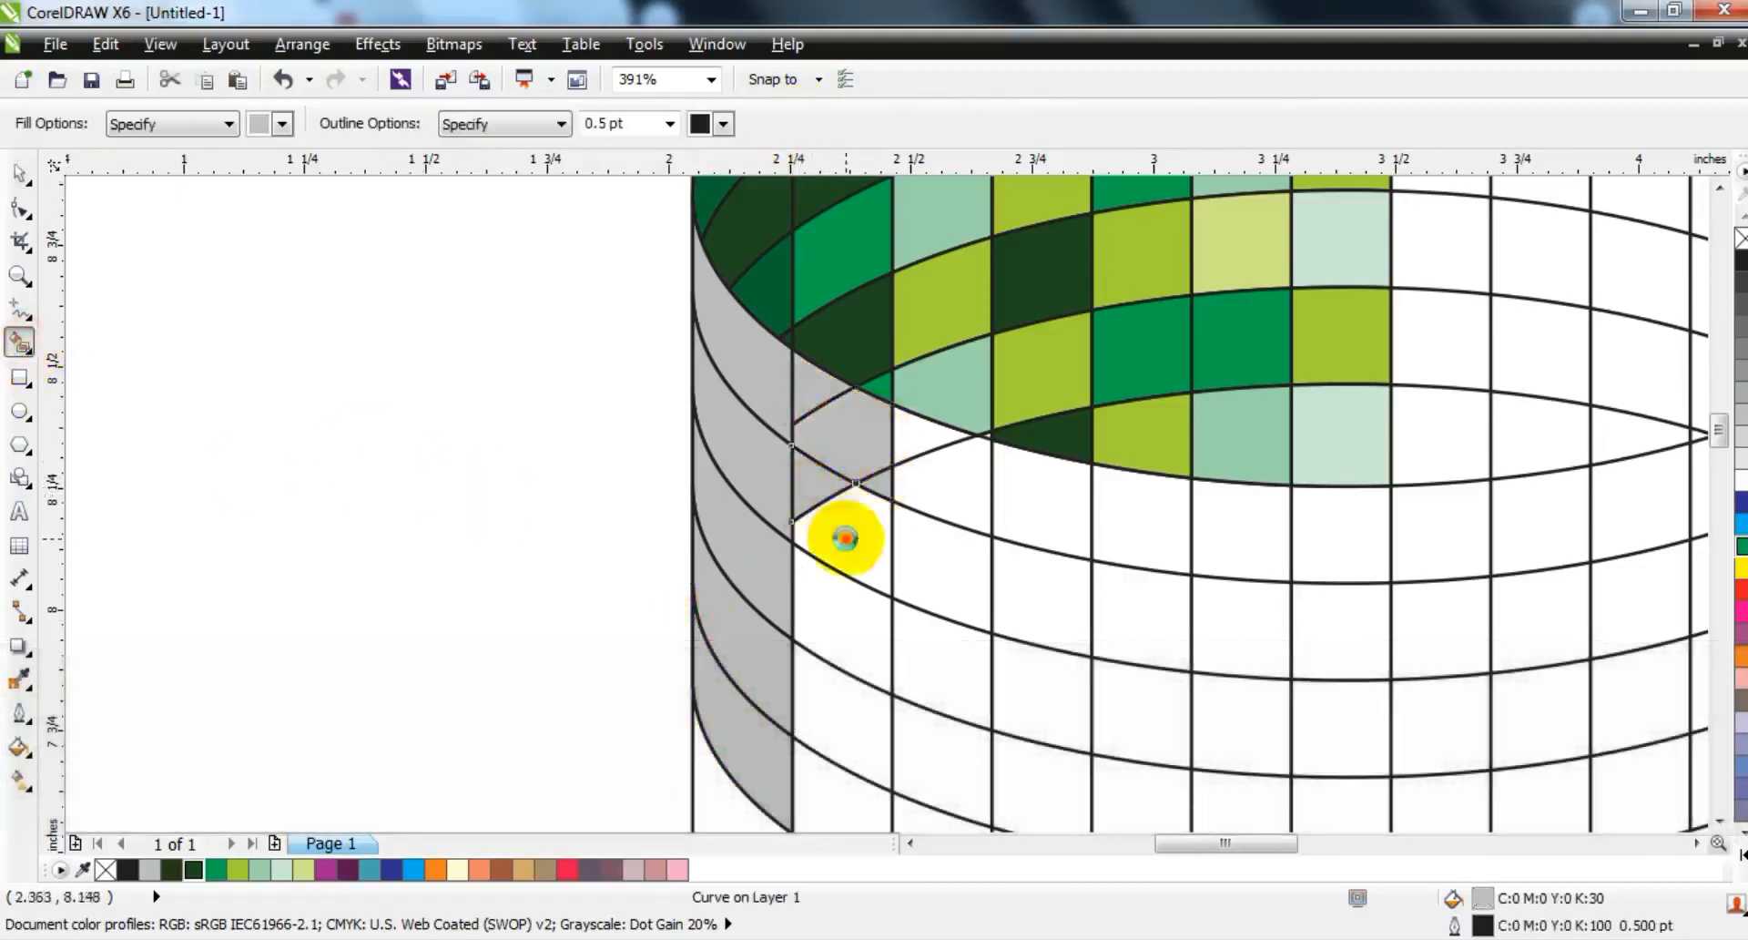
{"action": "left_click", "coordinate": [843, 540]}
{"action": "left_click", "coordinate": [834, 611]}
{"action": "left_click", "coordinate": [834, 705]}
{"action": "key", "text": "F3"}
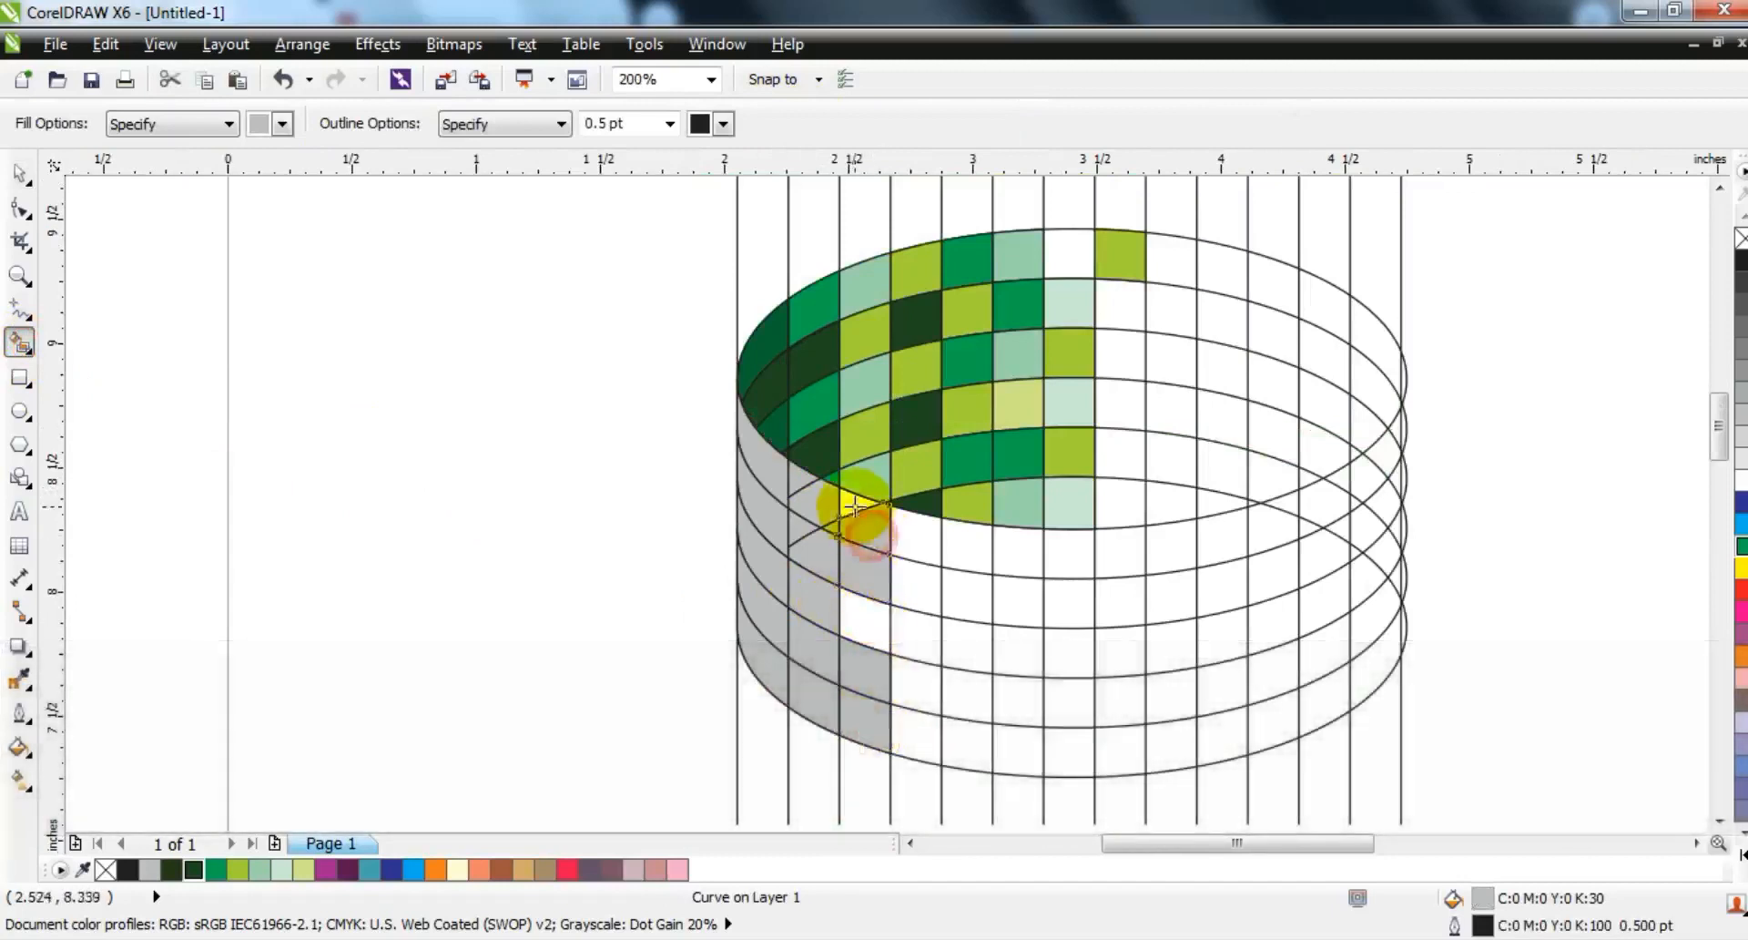
- Smart-fill the outer side cells of the fourth and fifth columns with the same gray
{"action": "left_click", "coordinate": [926, 546]}
{"action": "left_click", "coordinate": [925, 599]}
{"action": "left_click", "coordinate": [925, 634]}
{"action": "left_click", "coordinate": [922, 698]}
{"action": "left_click", "coordinate": [925, 737]}
{"action": "left_click", "coordinate": [962, 738]}
{"action": "left_click", "coordinate": [970, 695]}
{"action": "left_click", "coordinate": [976, 605]}
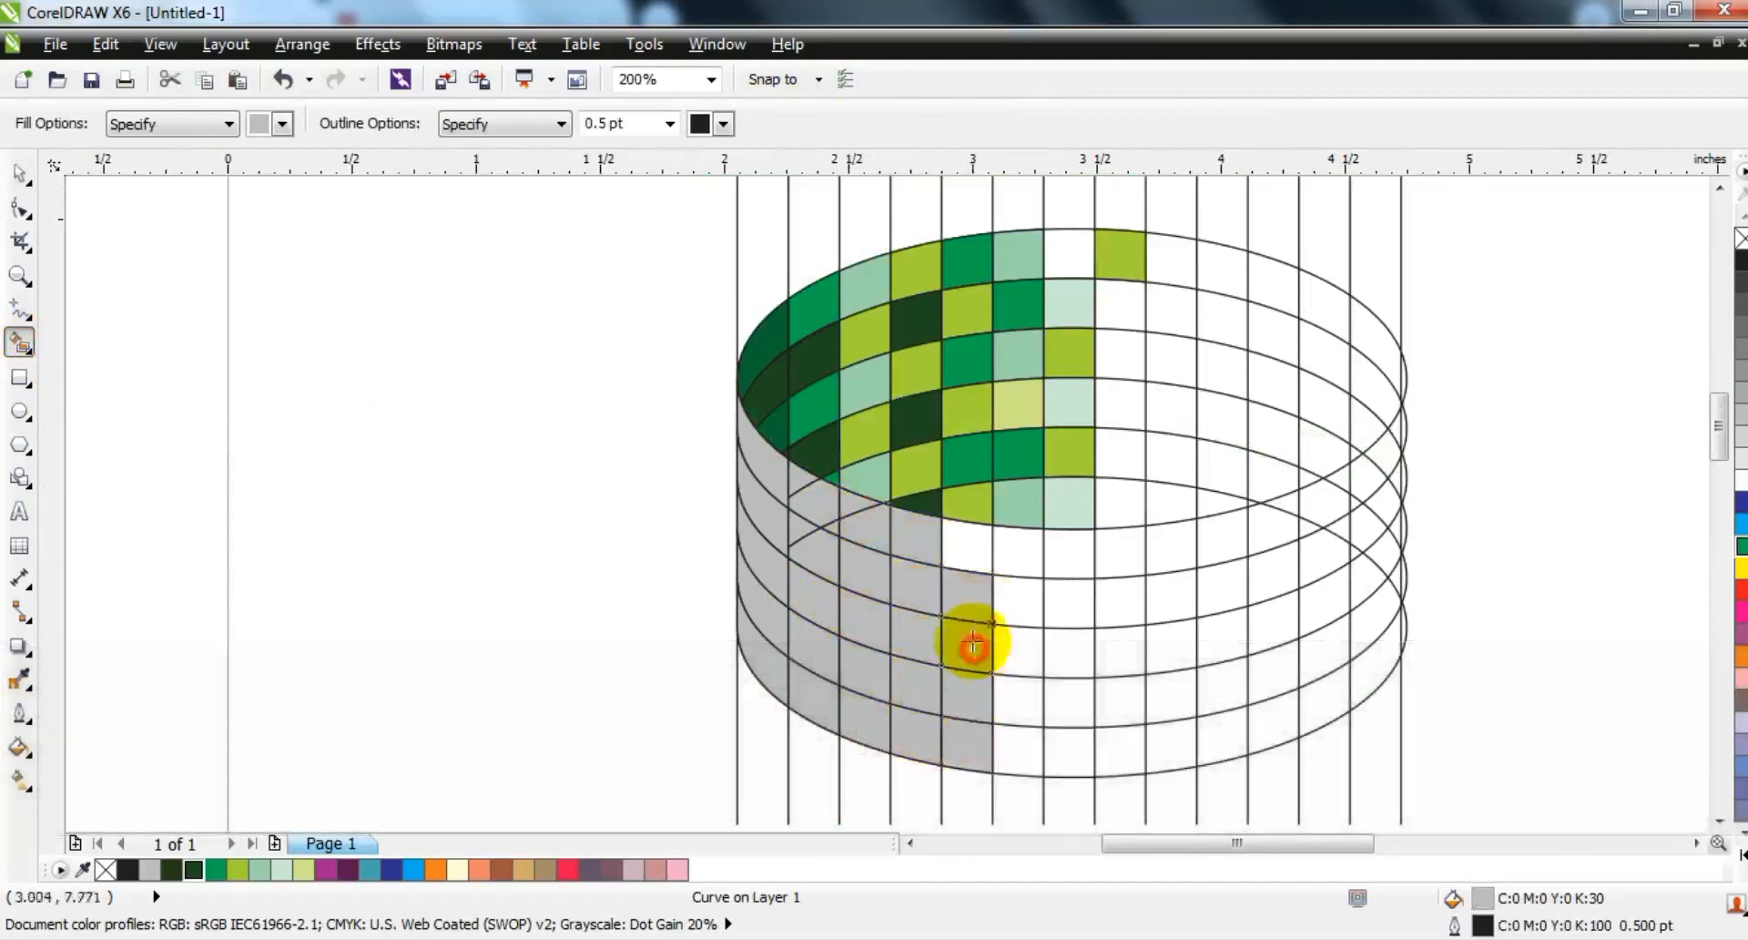
- Smart-fill the outer side cells of the sixth and seventh columns with the same gray
{"action": "left_click", "coordinate": [1021, 655]}
{"action": "left_click", "coordinate": [1022, 702]}
{"action": "left_click", "coordinate": [1026, 749]}
{"action": "left_click", "coordinate": [1071, 697]}
{"action": "left_click", "coordinate": [1073, 660]}
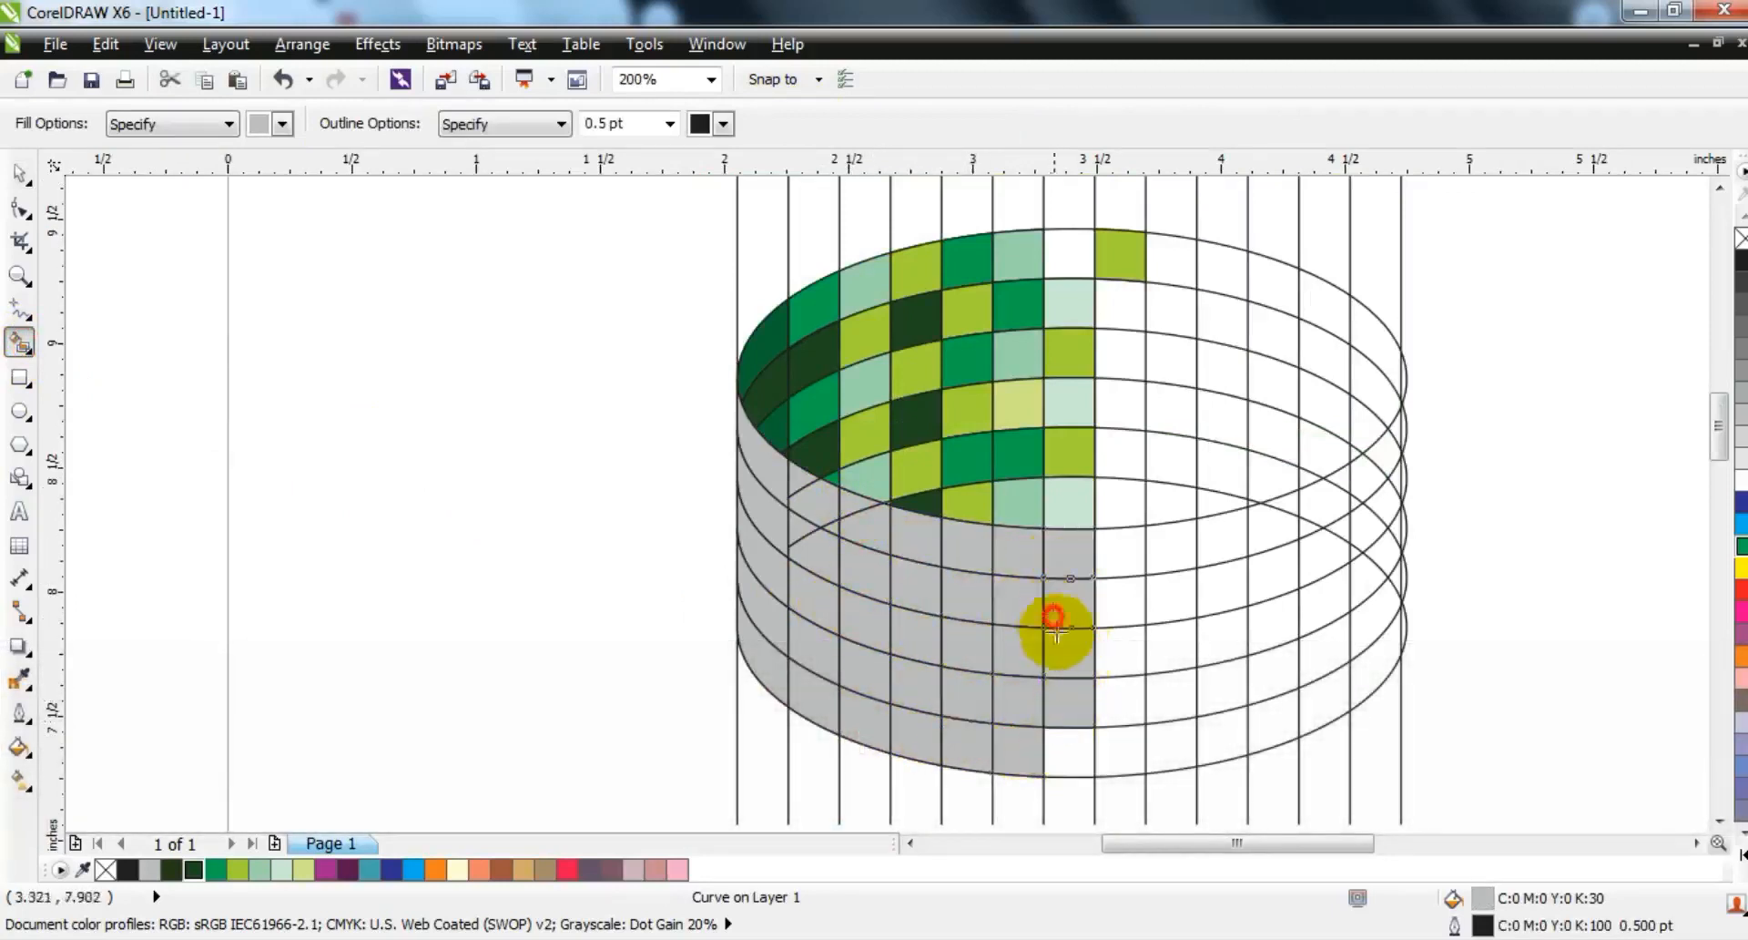
{"action": "left_click", "coordinate": [1063, 749]}
- Smart-fill the outer side cells of the eighth and ninth columns with the same gray
{"action": "left_click", "coordinate": [1120, 709]}
{"action": "left_click", "coordinate": [1116, 646]}
{"action": "left_click", "coordinate": [1114, 610]}
{"action": "left_click", "coordinate": [1120, 562]}
{"action": "left_click", "coordinate": [1121, 753]}
{"action": "left_click", "coordinate": [1172, 751]}
{"action": "left_click", "coordinate": [1170, 694]}
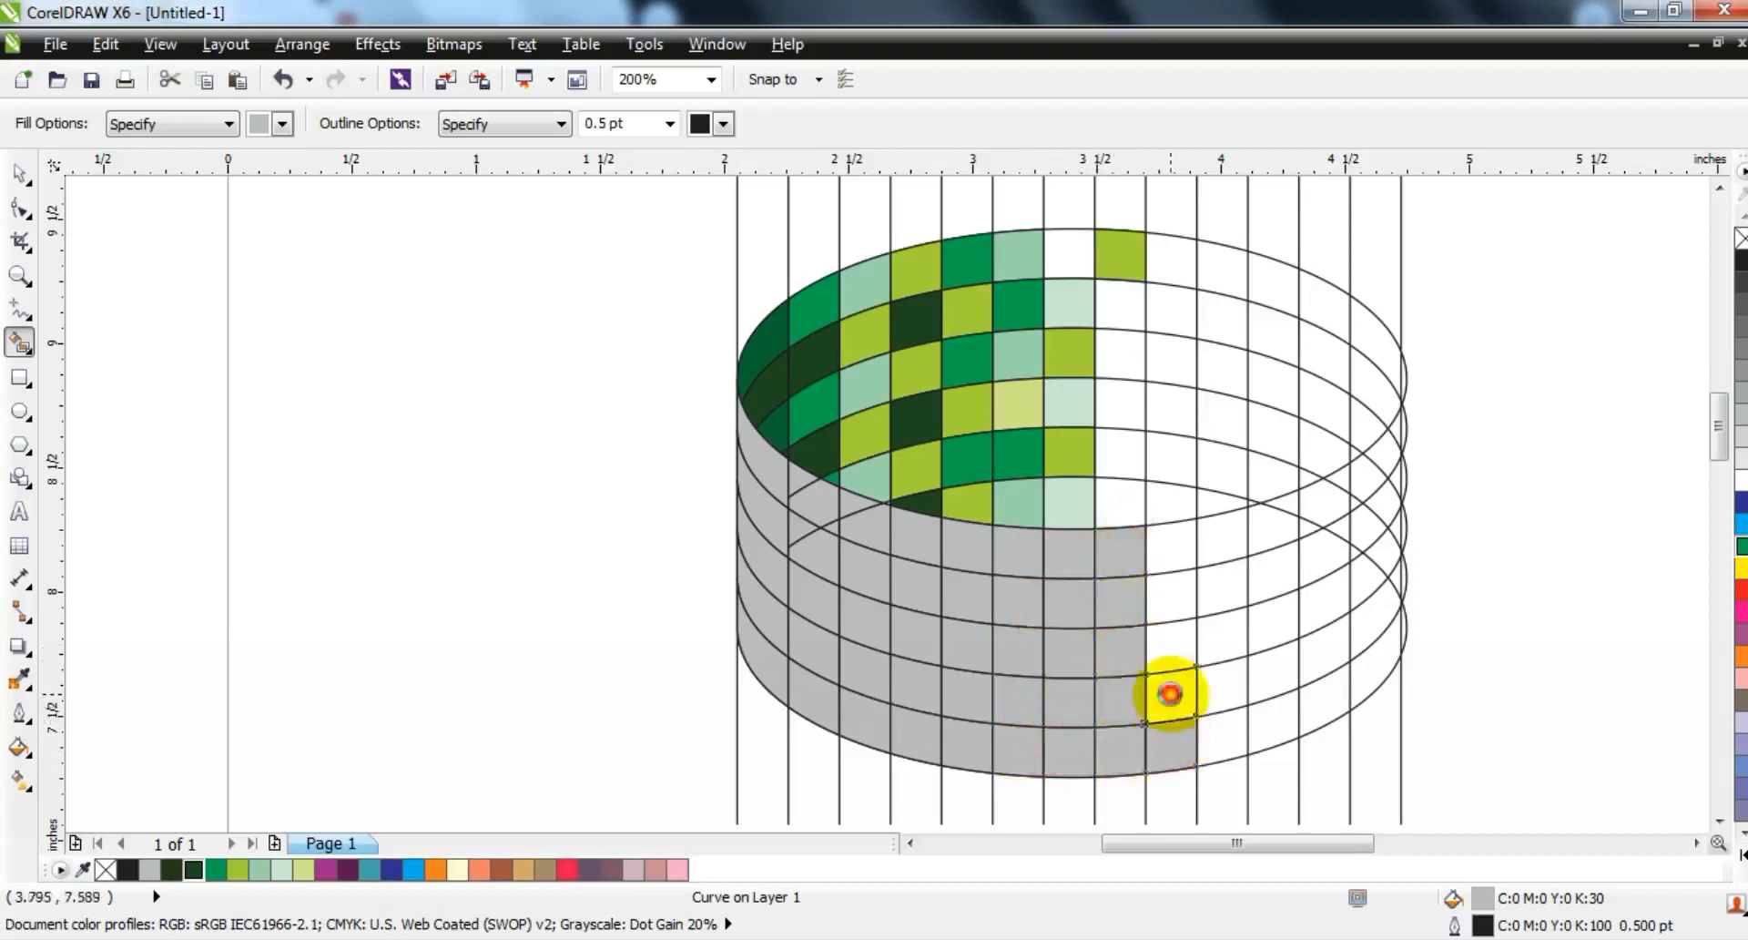
{"action": "left_click", "coordinate": [1171, 649]}
{"action": "left_click", "coordinate": [1171, 599]}
{"action": "left_click", "coordinate": [1172, 548]}
- Smart-fill the outer side cells of the tenth and eleventh columns with the same gray
{"action": "left_click", "coordinate": [1241, 538]}
{"action": "left_click", "coordinate": [1226, 690]}
{"action": "left_click", "coordinate": [1265, 727]}
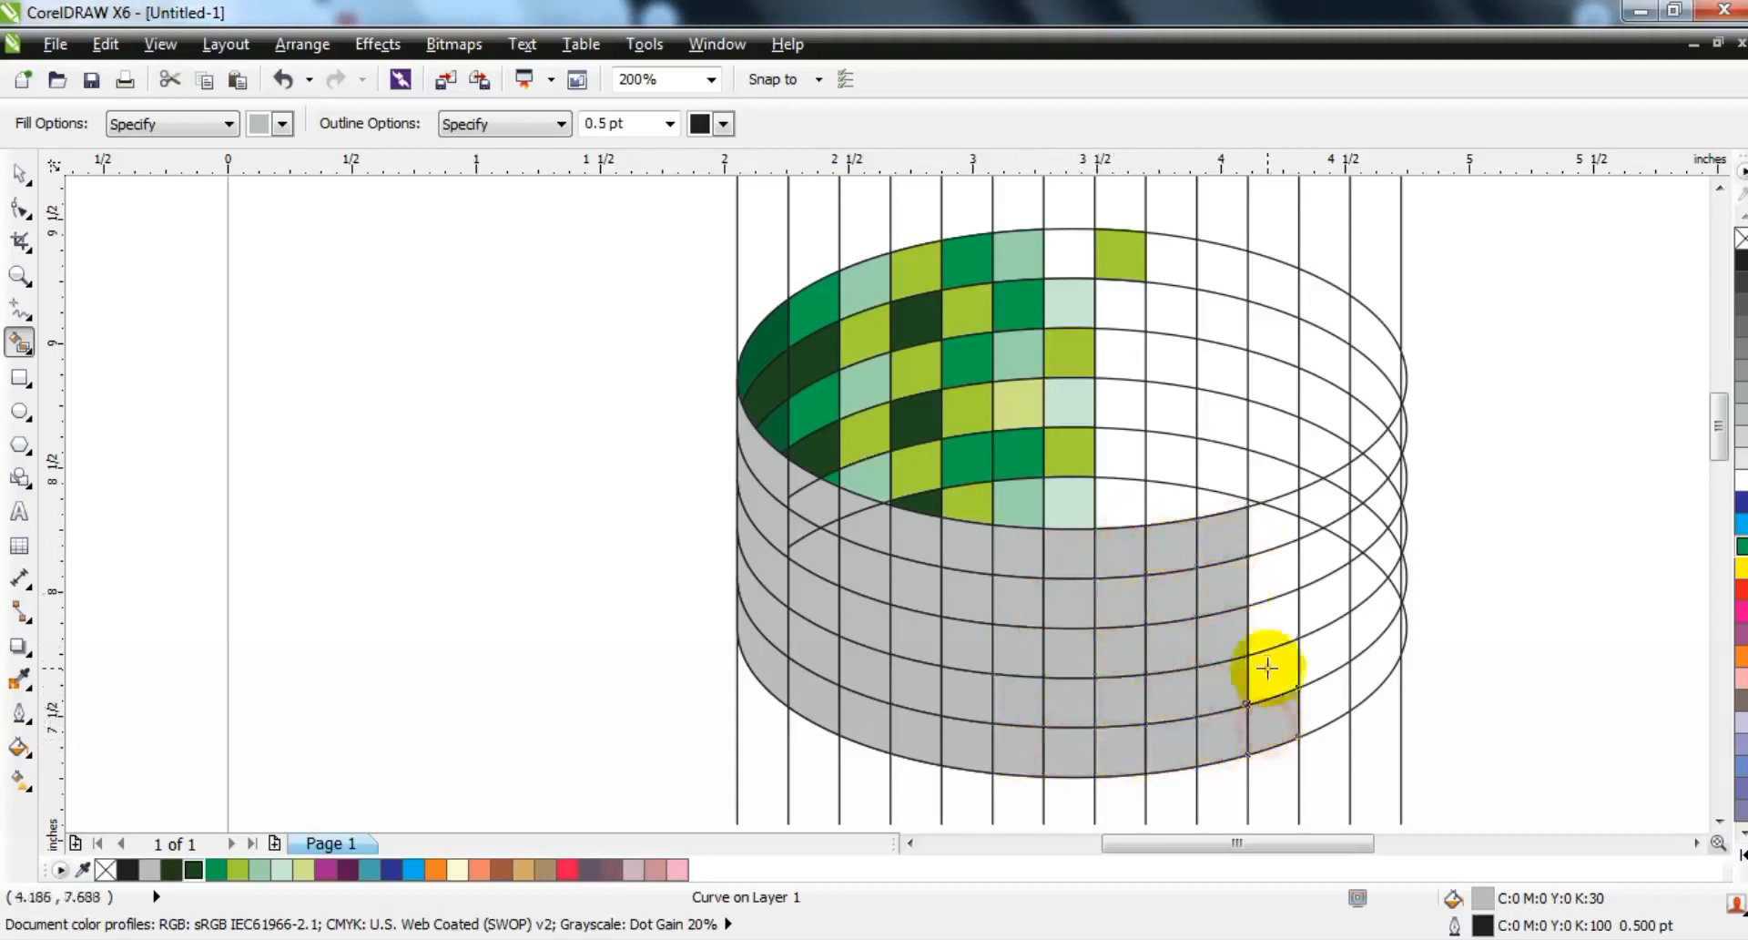
- Weld the topmost gray pieces of the eleventh column into one shape
{"action": "left_click", "coordinate": [19, 174]}
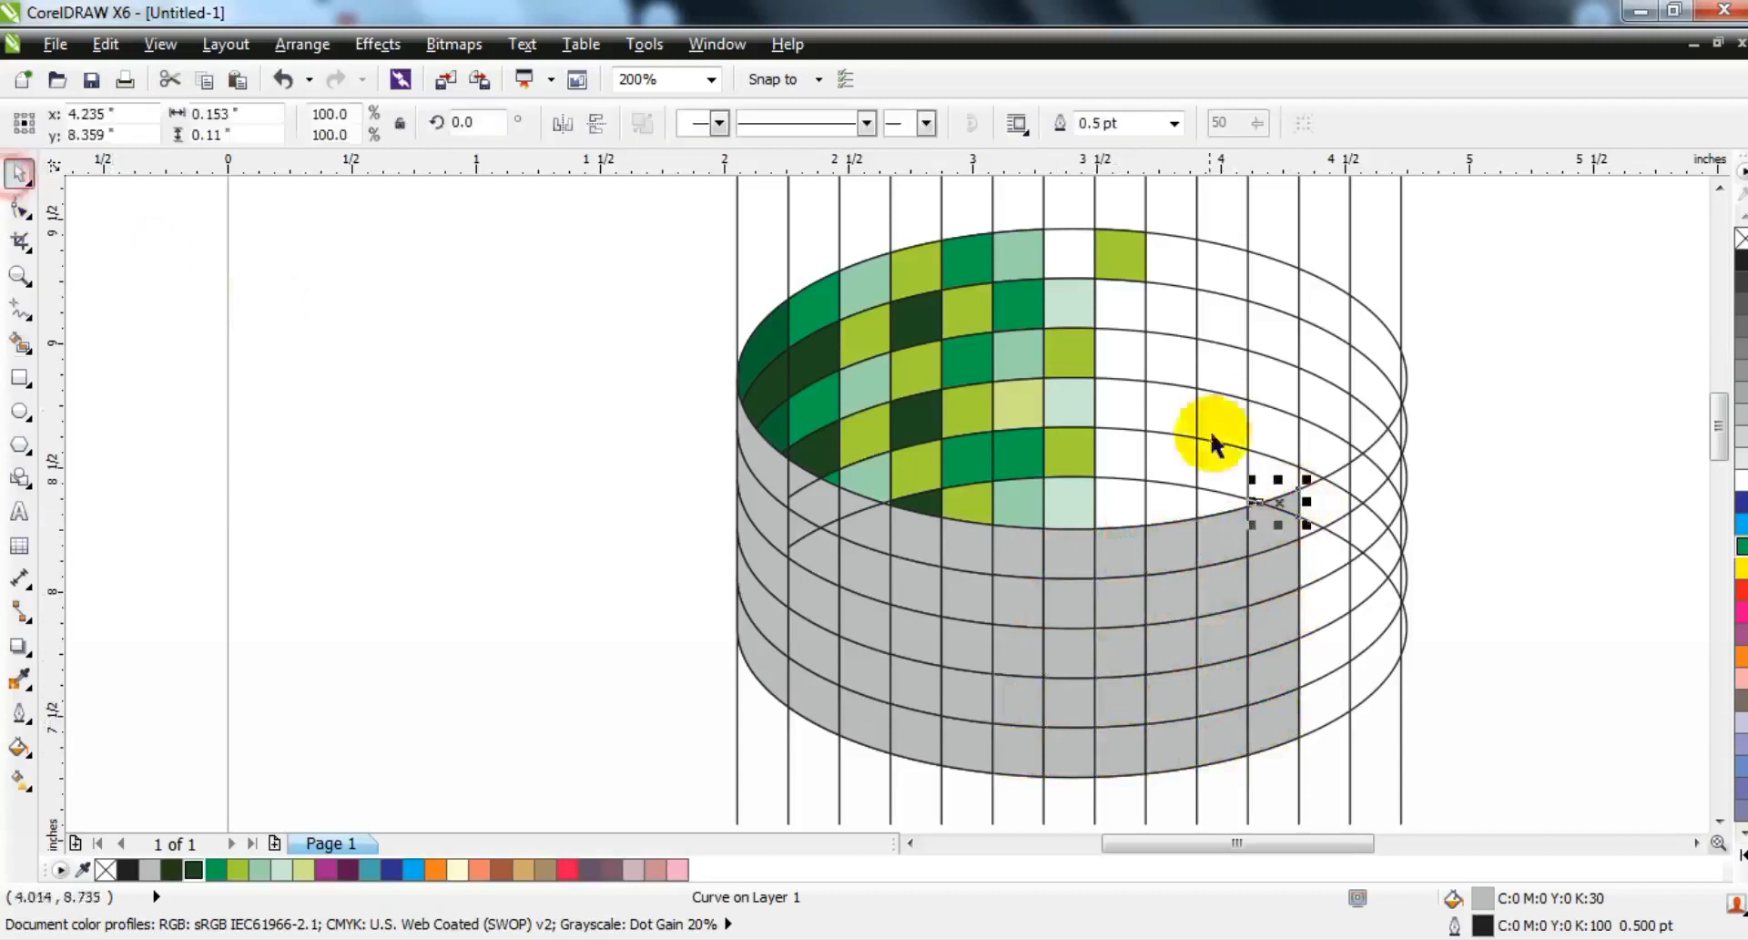
{"action": "left_click", "coordinate": [1267, 548], "text": "shift"}
{"action": "key", "text": "Escape"}
{"action": "left_click", "coordinate": [1286, 557]}
{"action": "left_click", "coordinate": [1289, 502], "text": "shift"}
{"action": "left_click", "coordinate": [803, 125]}
{"action": "left_click", "coordinate": [510, 479]}
- Weld the gray fragments of the second column's top side cell, and those of the cell beneath it, into one shape each
{"action": "left_click", "coordinate": [798, 479]}
{"action": "left_click", "coordinate": [823, 505], "text": "shift"}
{"action": "left_click", "coordinate": [832, 528], "text": "shift"}
{"action": "left_click", "coordinate": [803, 125]}
{"action": "left_click", "coordinate": [511, 445]}
{"action": "left_click", "coordinate": [792, 519]}
{"action": "left_click", "coordinate": [805, 553], "text": "shift"}
{"action": "left_click", "coordinate": [801, 126]}
{"action": "left_click", "coordinate": [215, 544]}
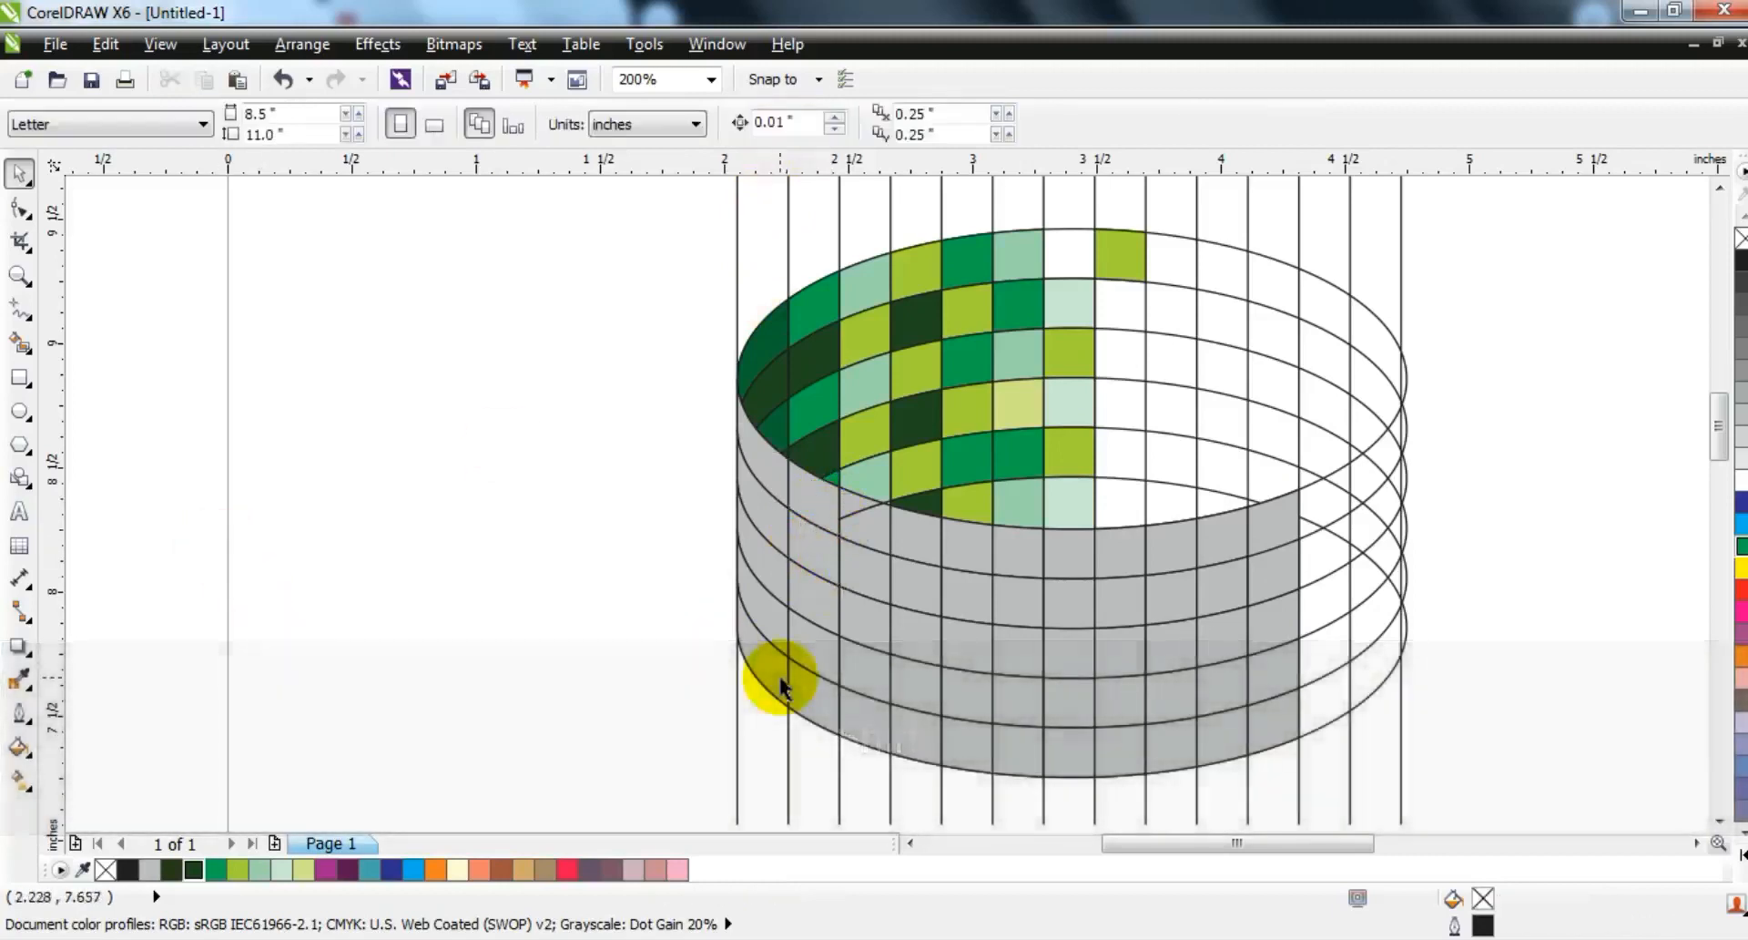
- Weld the gray fragments of the third column's top side cell into one shape
{"action": "left_click", "coordinate": [856, 507]}
{"action": "left_click", "coordinate": [866, 535], "text": "shift"}
{"action": "left_click", "coordinate": [803, 125]}
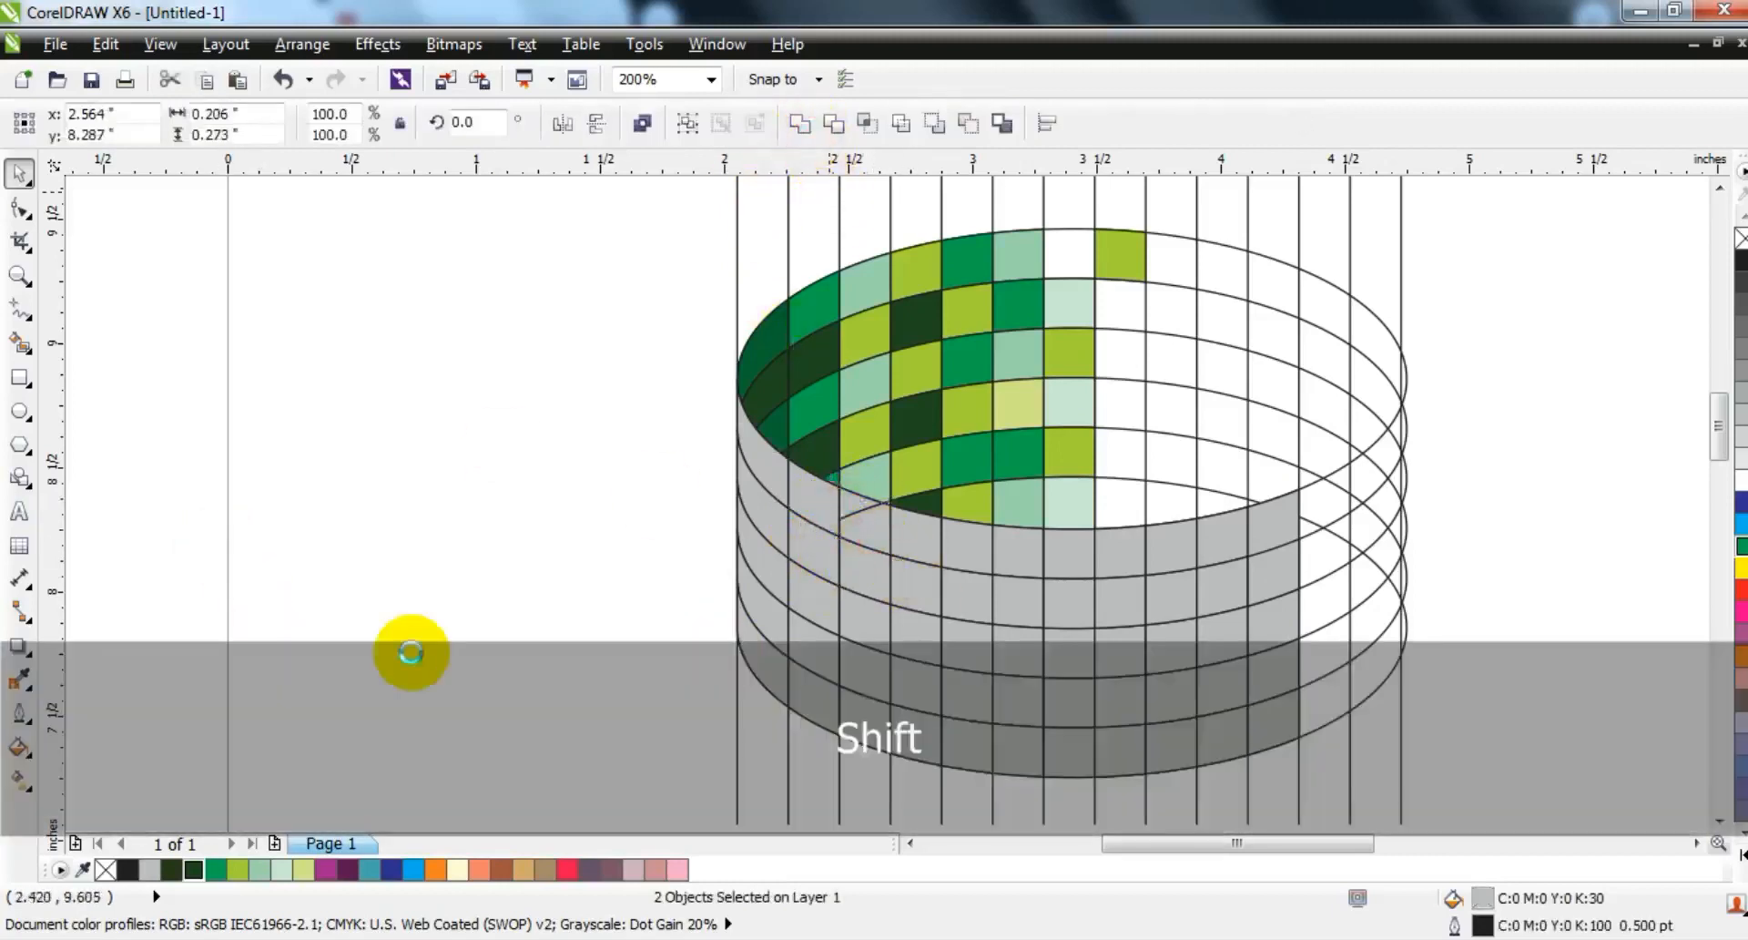
{"action": "key", "text": "Escape"}
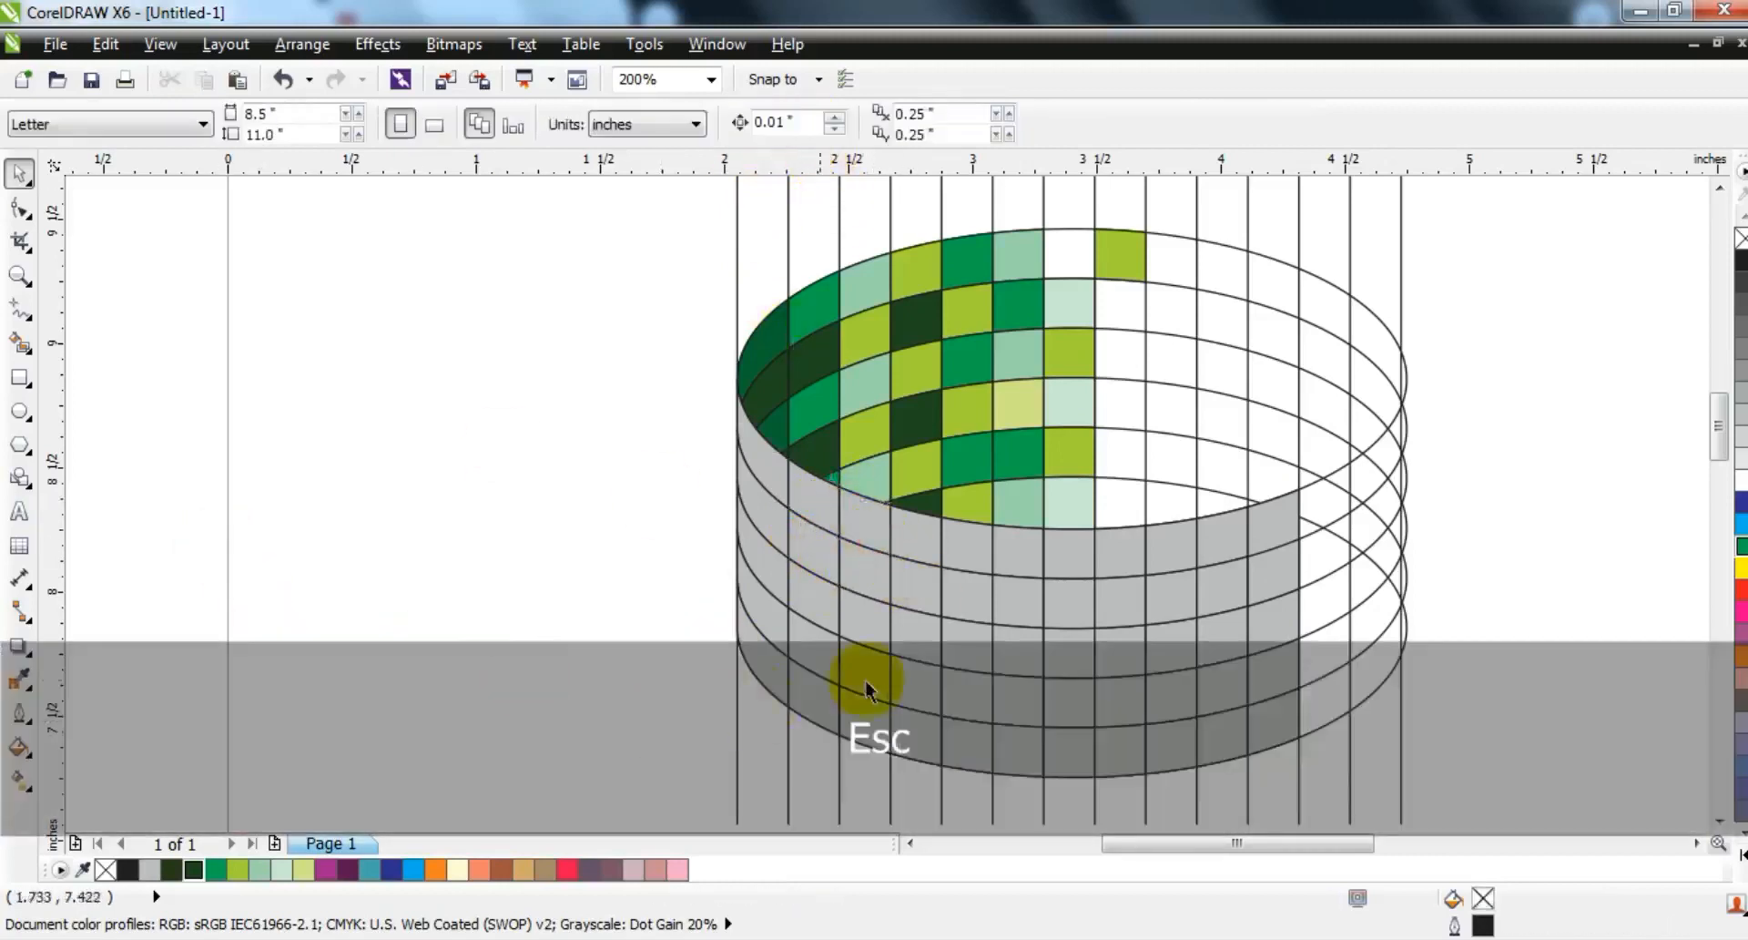
- Color the leftmost column's side cells alternately dark purple and Blue Purple, starting with dark purple at the top
{"action": "left_click", "coordinate": [754, 546]}
{"action": "left_click", "coordinate": [770, 469], "text": "shift"}
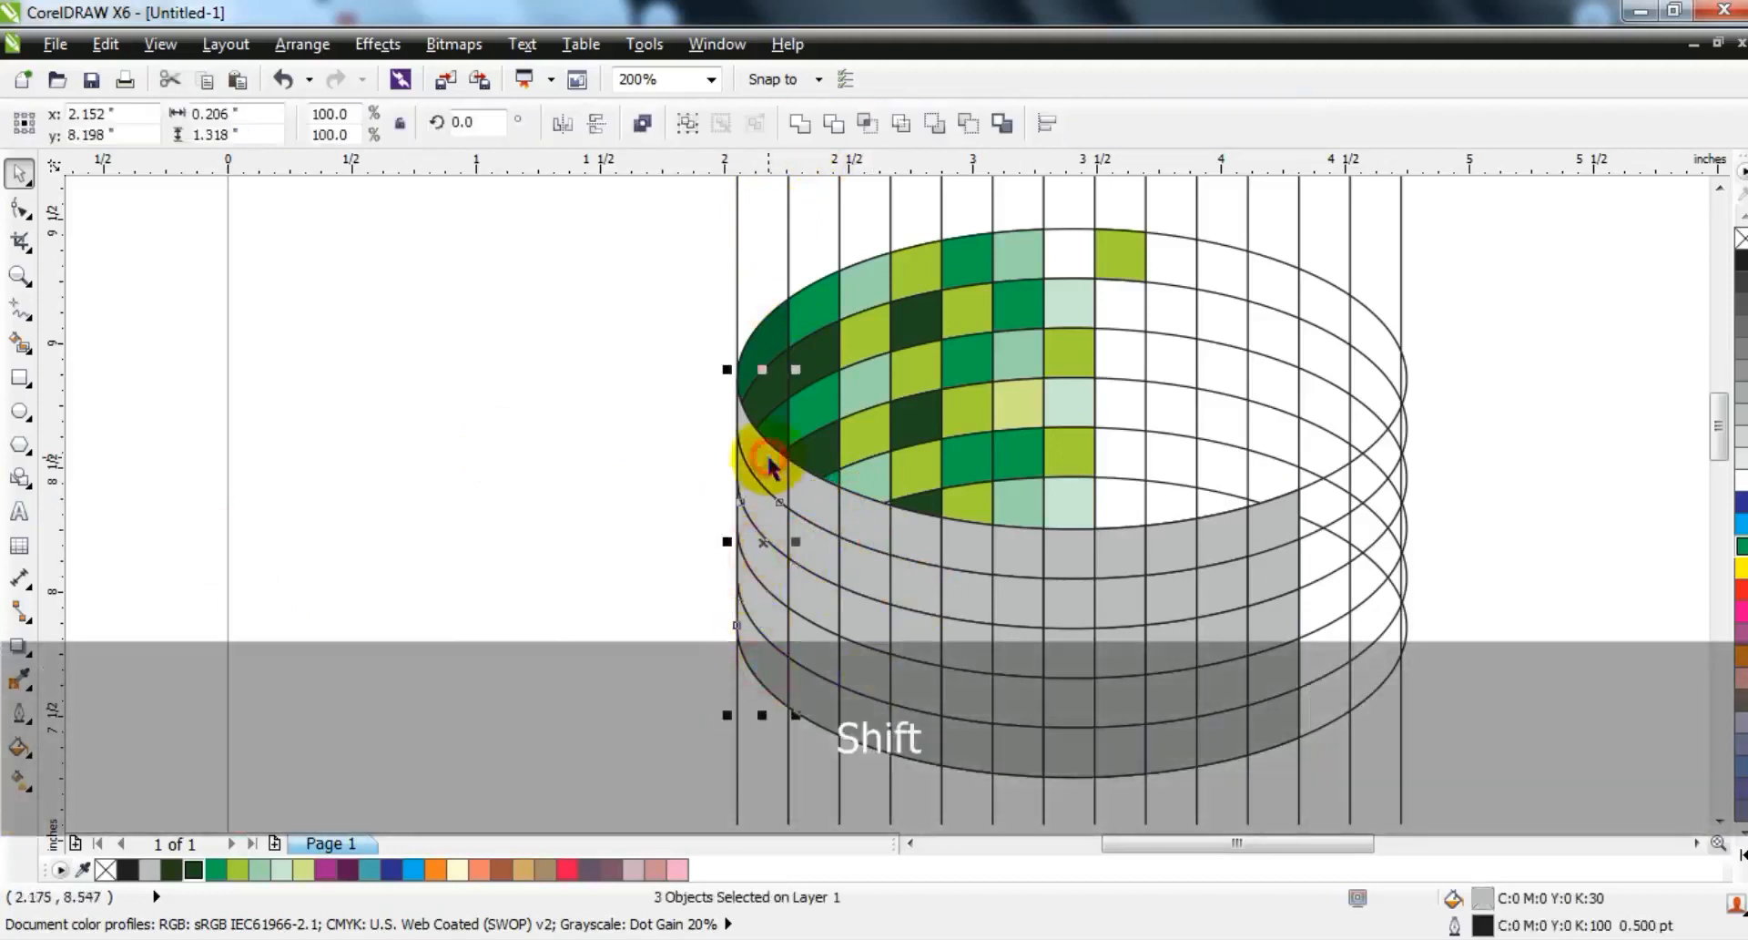
{"action": "left_click", "coordinate": [348, 873]}
{"action": "left_click", "coordinate": [499, 572]}
{"action": "left_click", "coordinate": [770, 516]}
{"action": "left_click", "coordinate": [767, 612], "text": "shift"}
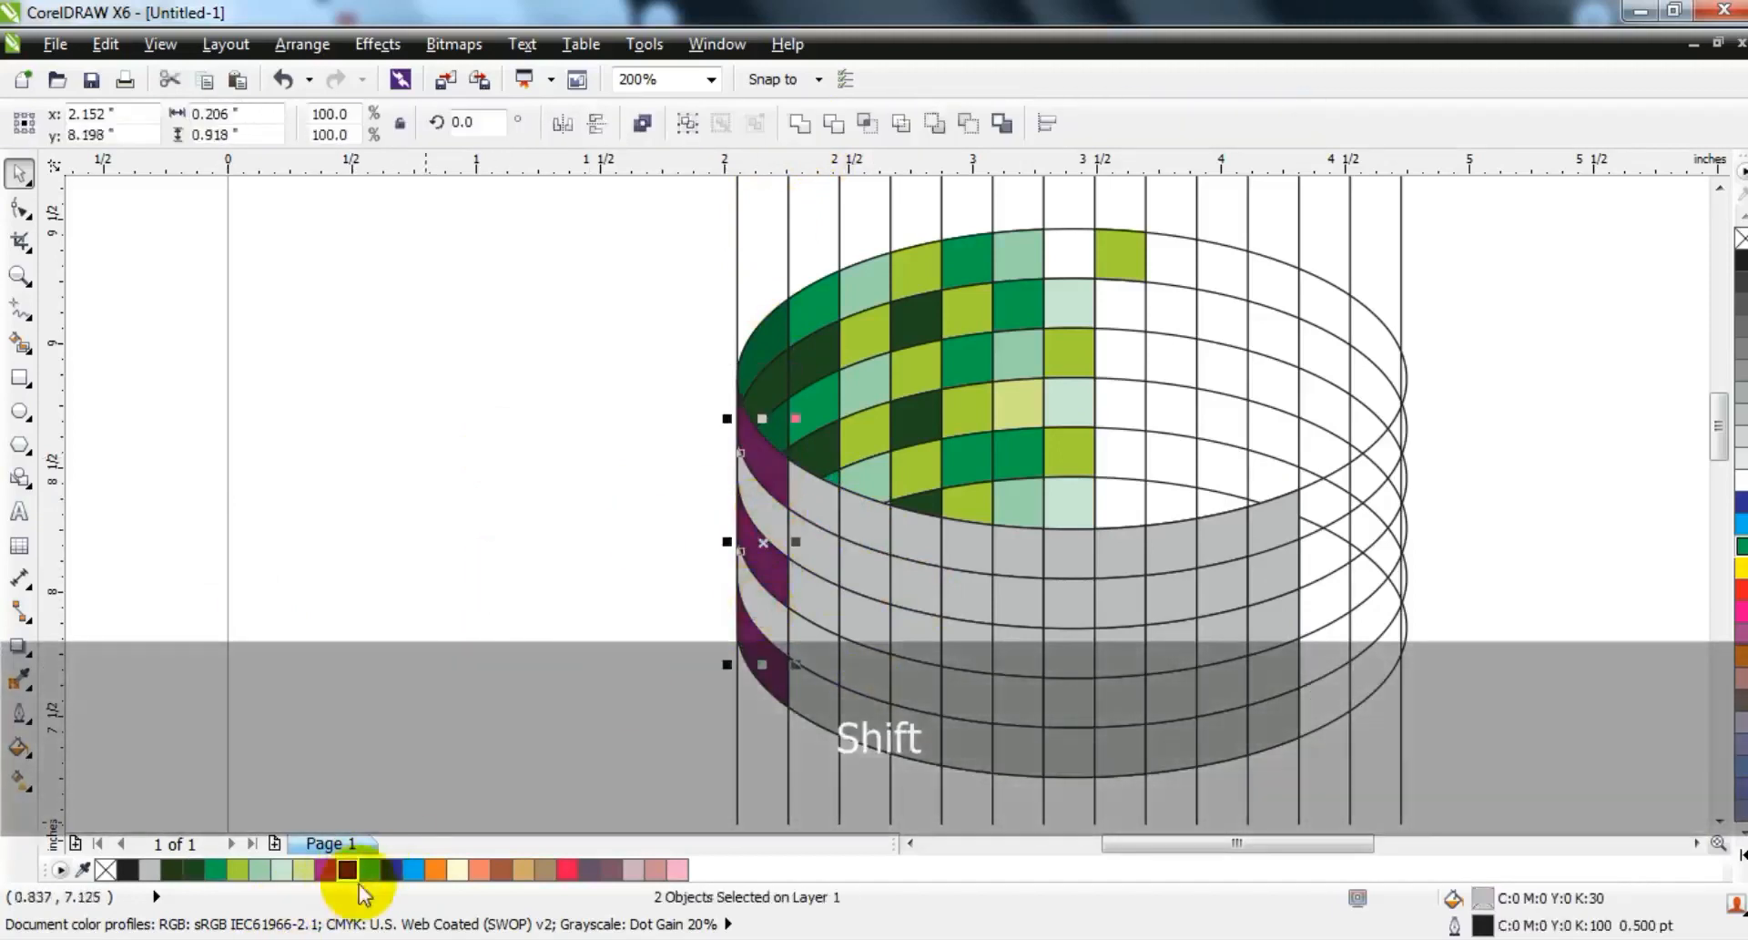
{"action": "left_click", "coordinate": [328, 874]}
{"action": "left_click", "coordinate": [492, 665]}
- Color the second column's side cells alternately teal and blue (C:100 M:73 Y:0 K:0), starting with teal at the top
{"action": "left_click", "coordinate": [812, 479]}
{"action": "left_click", "coordinate": [811, 593], "text": "shift"}
{"action": "left_click", "coordinate": [813, 701], "text": "shift"}
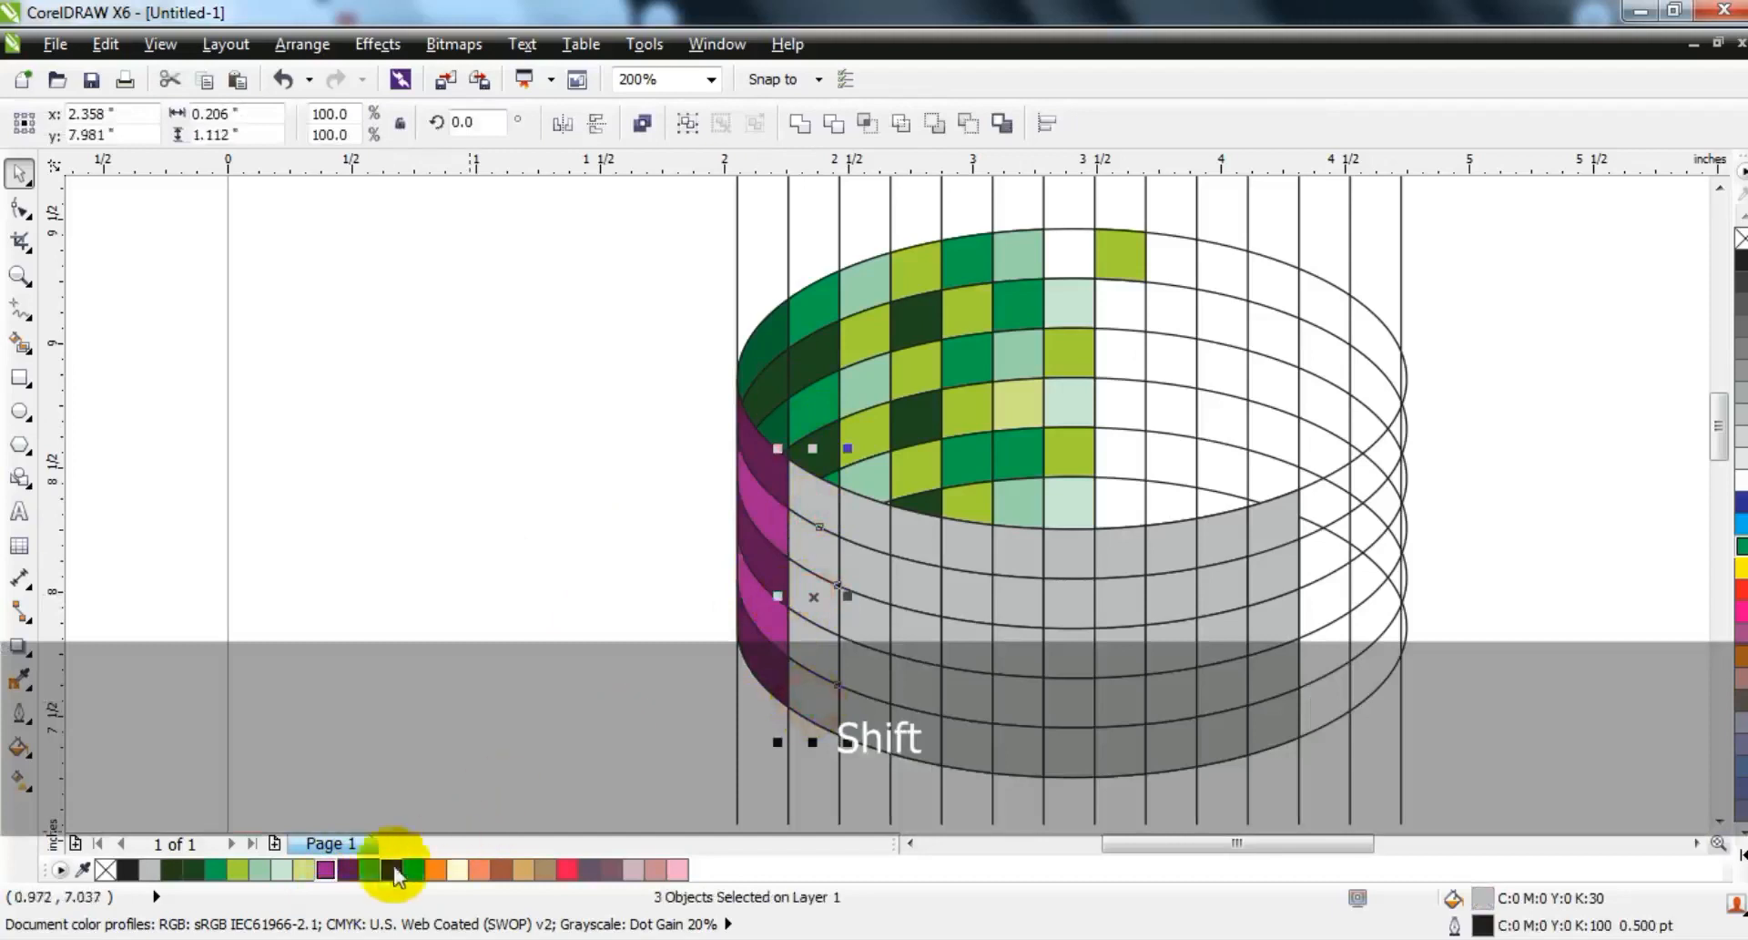
{"action": "left_click", "coordinate": [368, 870]}
{"action": "left_click", "coordinate": [813, 526]}
{"action": "left_click", "coordinate": [813, 619], "text": "shift"}
{"action": "left_click", "coordinate": [392, 870]}
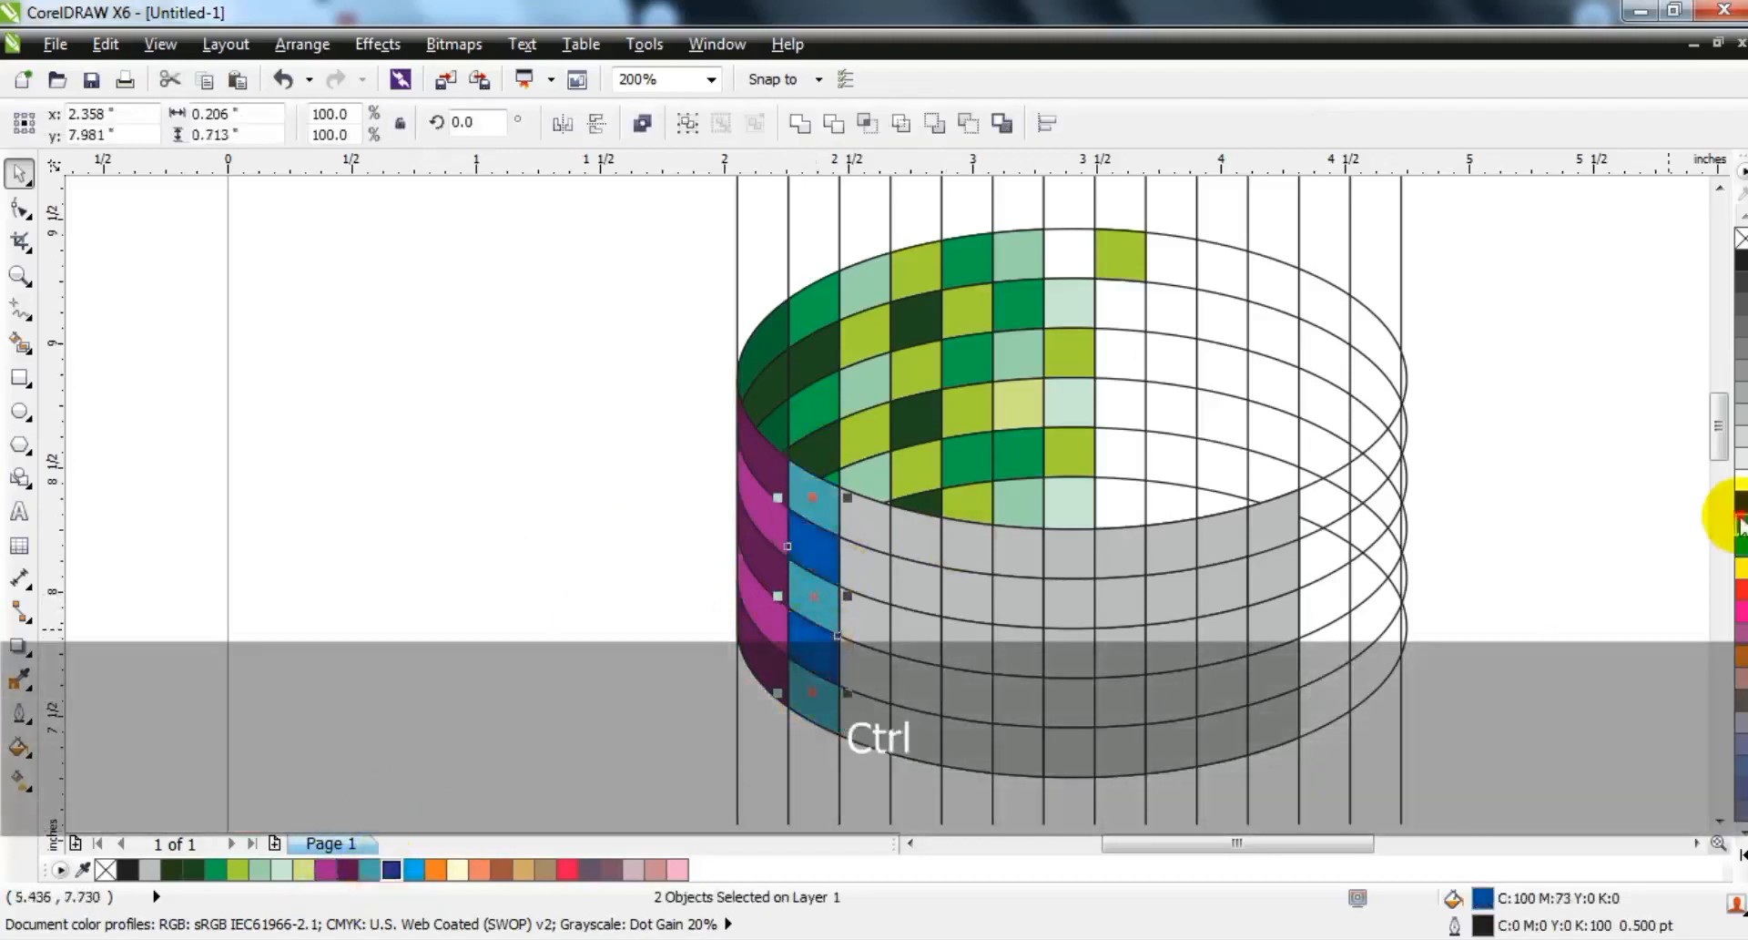
{"action": "left_click", "coordinate": [459, 585]}
- Color the third column's side cells alternately pale lavender (C:20 M:20 Y:0 K:0) and Blue Purple, starting with lavender at the top
{"action": "left_click", "coordinate": [867, 519]}
{"action": "left_click", "coordinate": [856, 624], "text": "shift"}
{"action": "left_click", "coordinate": [862, 705], "text": "shift"}
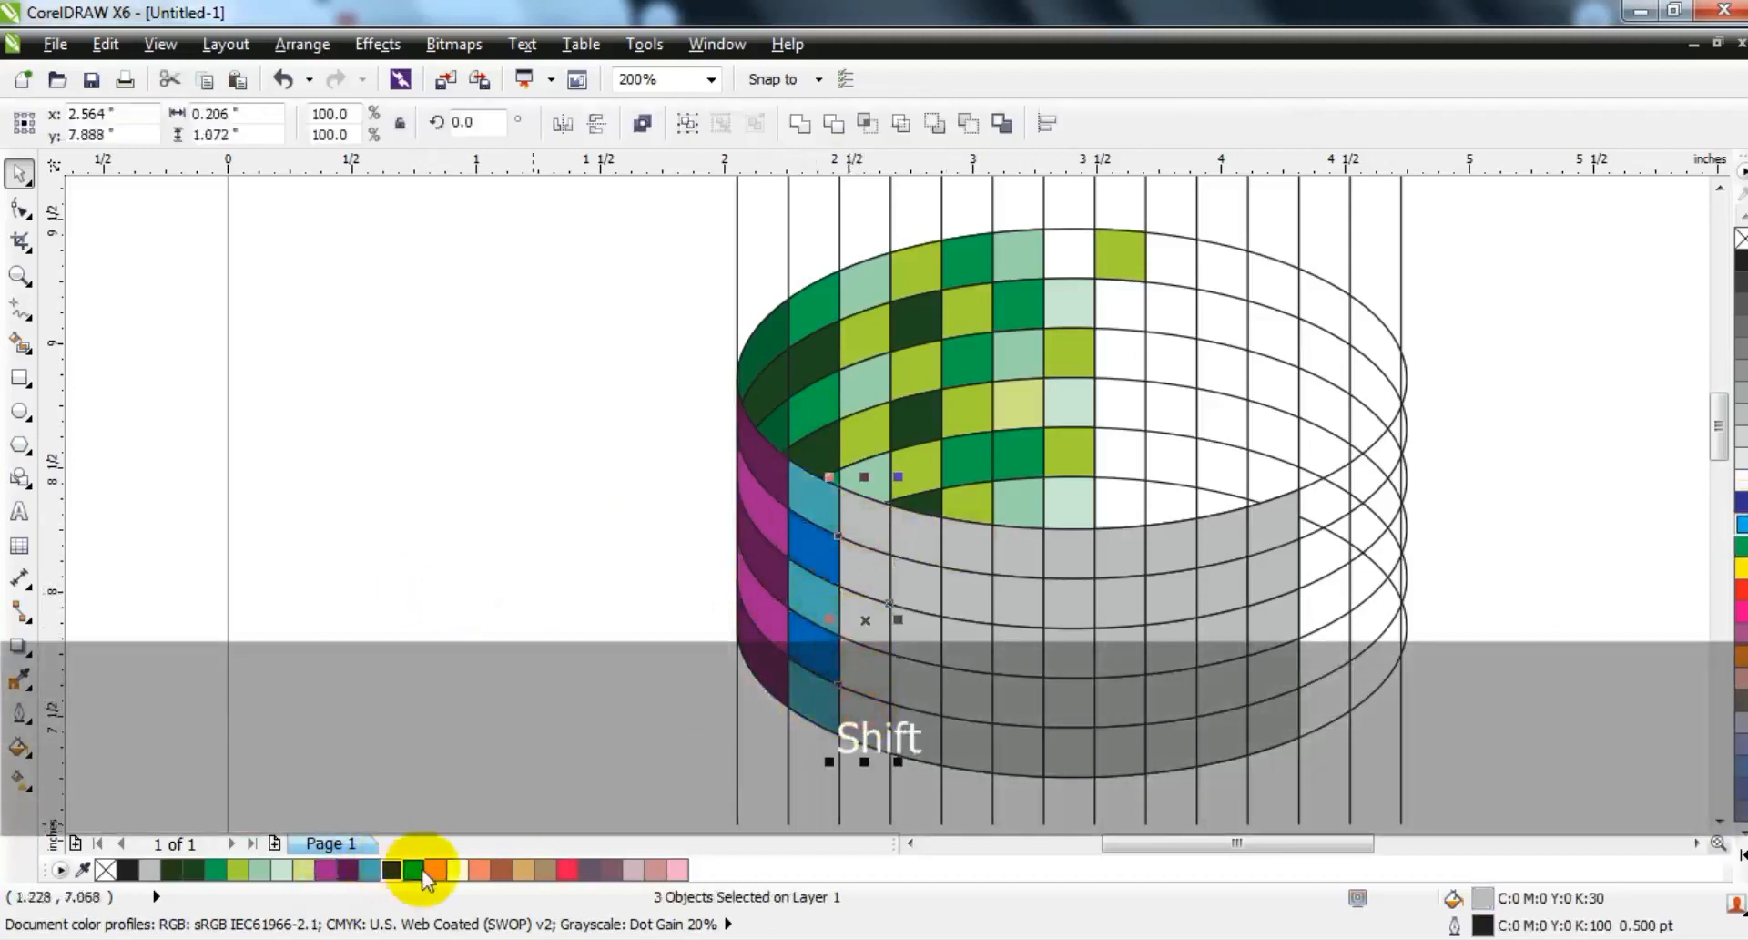
{"action": "left_click", "coordinate": [1740, 723]}
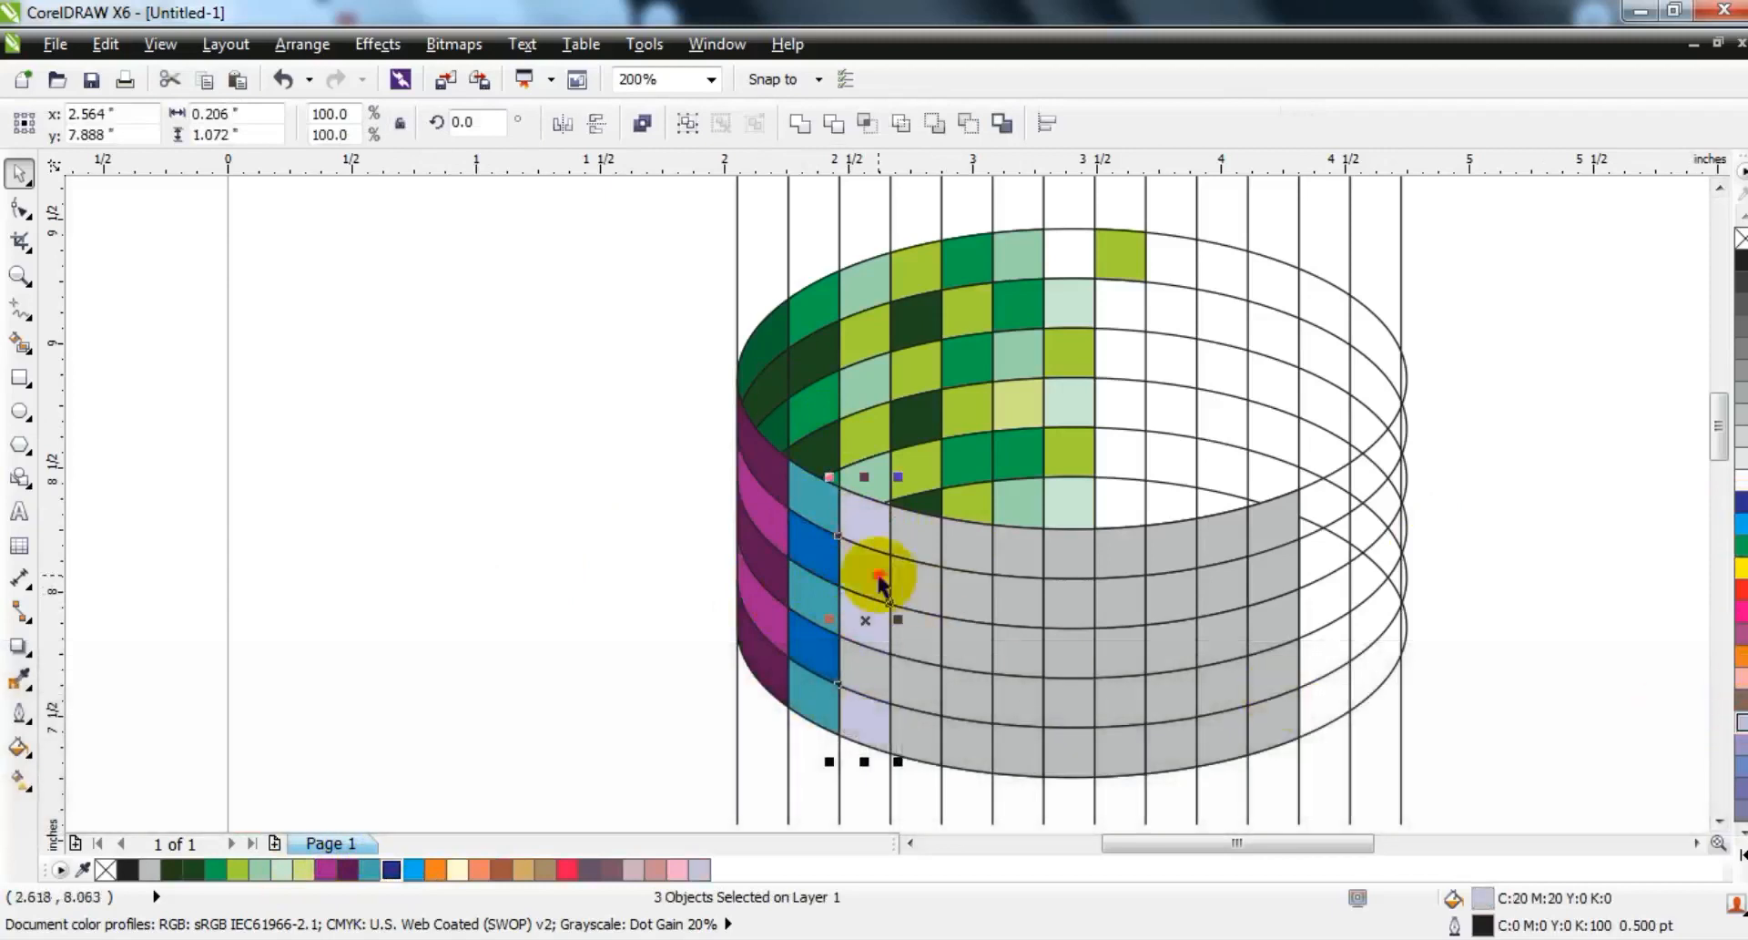
{"action": "left_click", "coordinate": [876, 576]}
{"action": "left_click", "coordinate": [866, 667], "text": "shift"}
{"action": "left_click", "coordinate": [326, 869]}
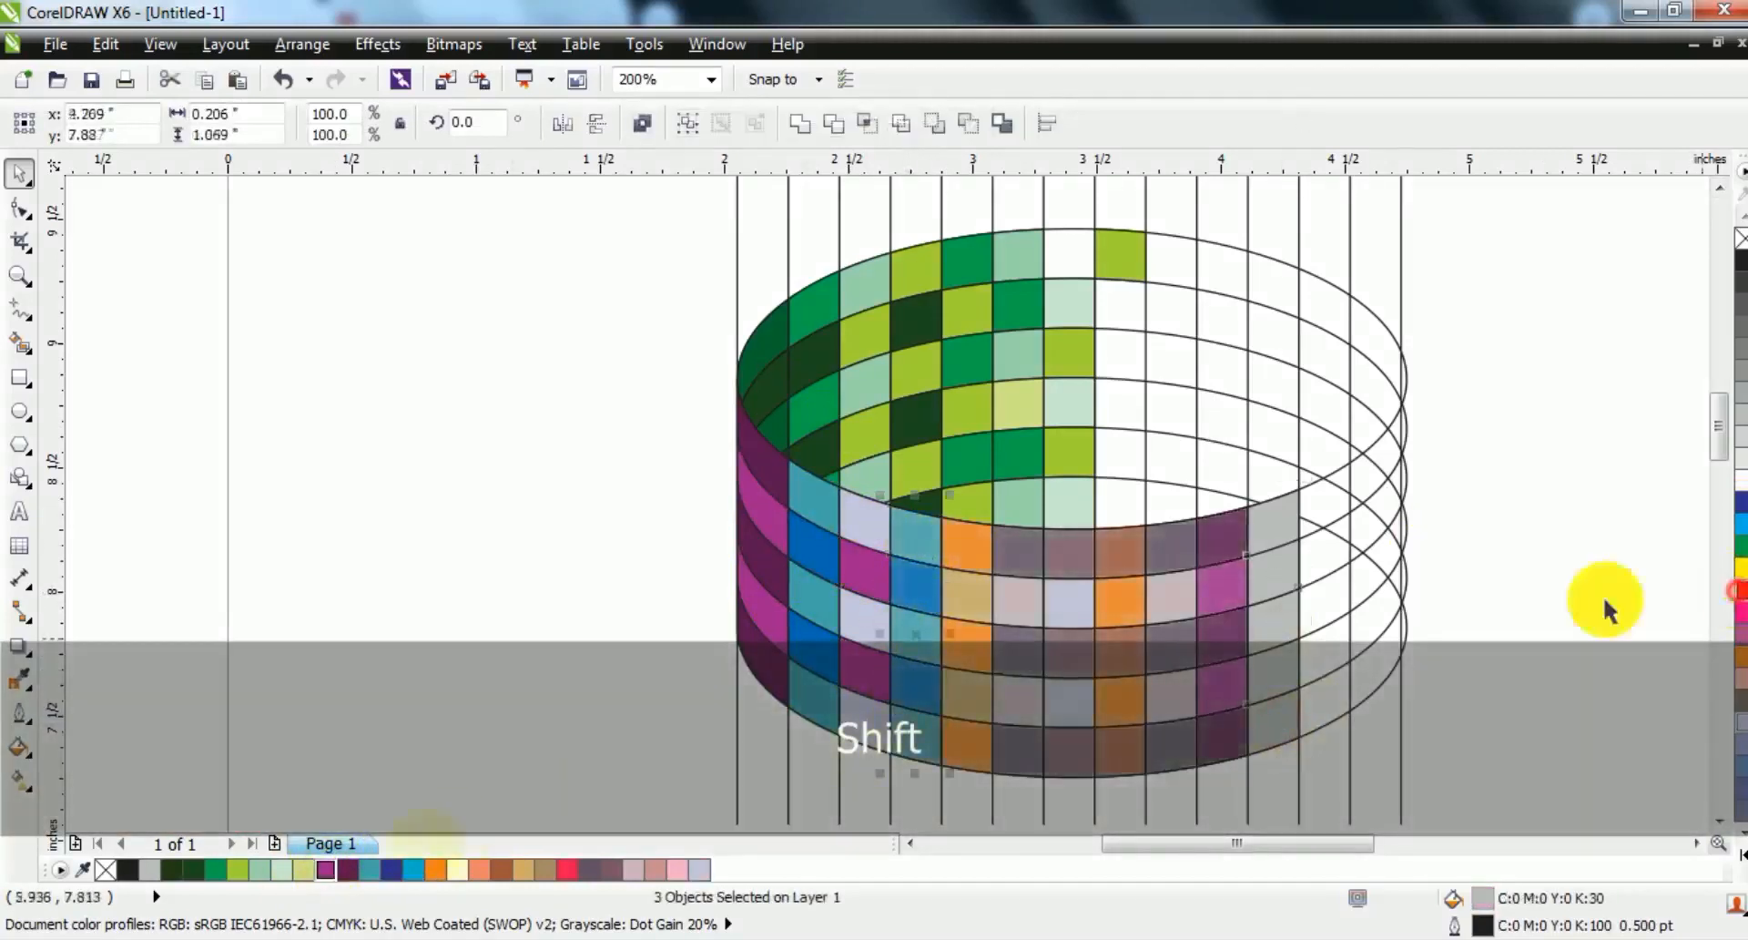
- Fill the selected gray side cells of the eleventh column with red (C:0 M:100 Y:100 K:0)
{"action": "left_click", "coordinate": [1741, 590]}
{"action": "key", "text": "Escape"}
{"action": "left_click", "coordinate": [1285, 583]}
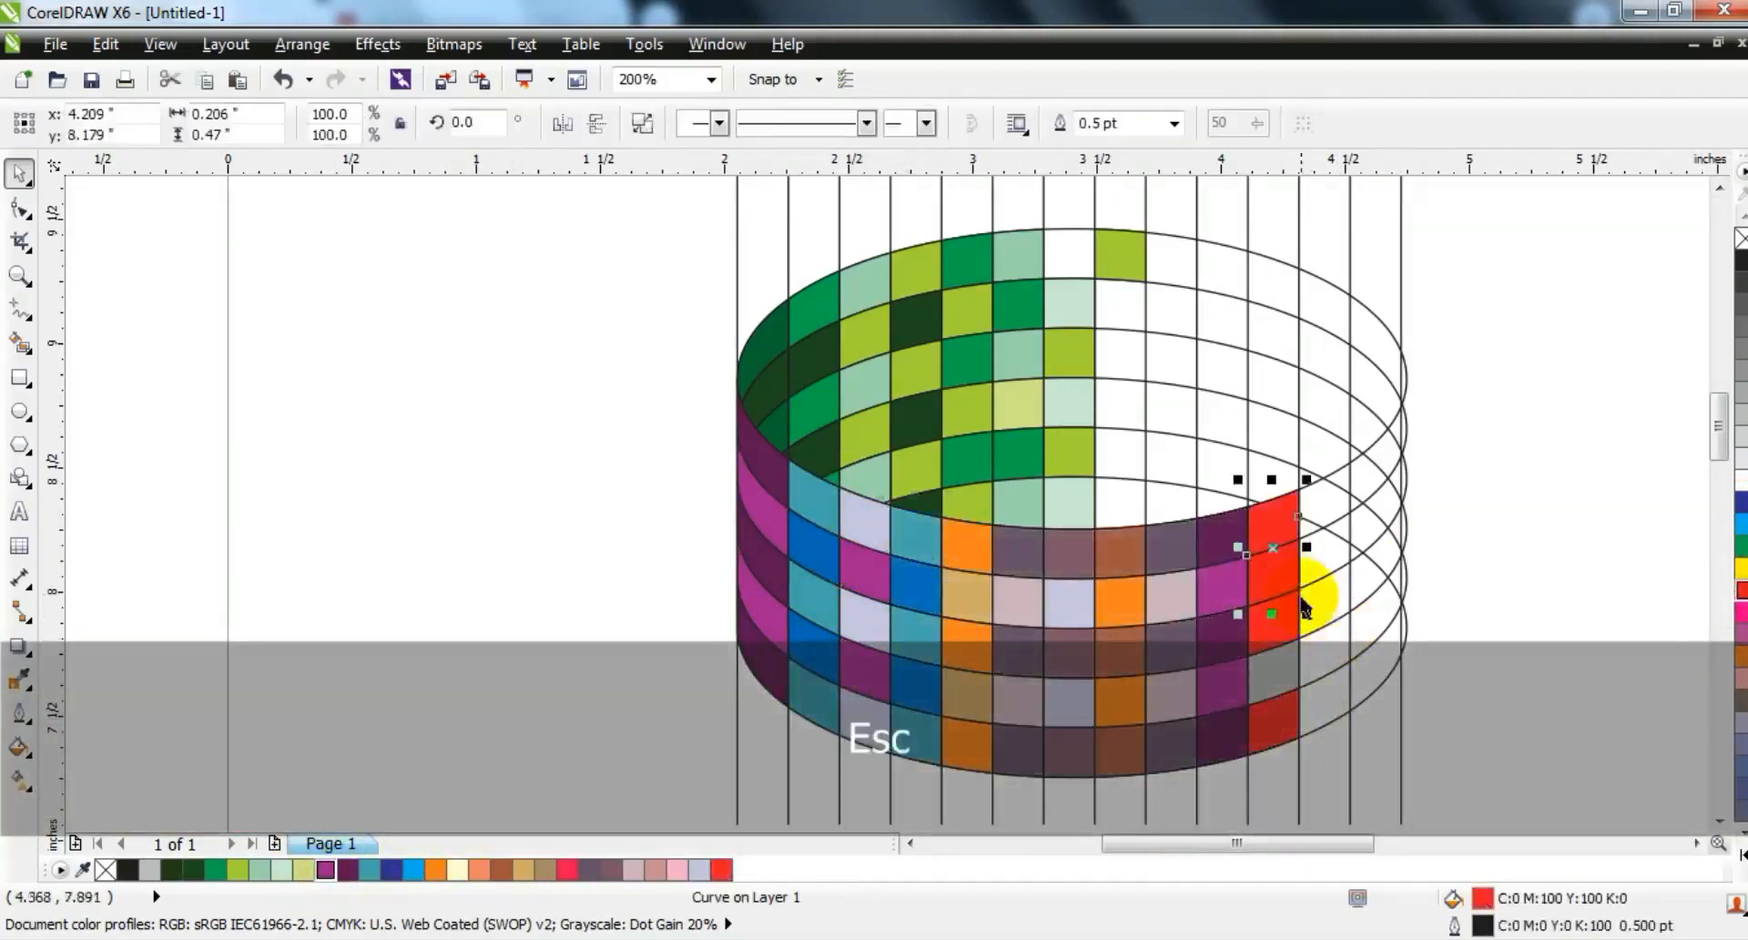
{"action": "key", "text": "Escape"}
- Darken the eleventh column's top piece and fourth side cell by mixing black into the red, reaching C:42 M:100 Y:100 K:42
{"action": "left_click", "coordinate": [1301, 623]}
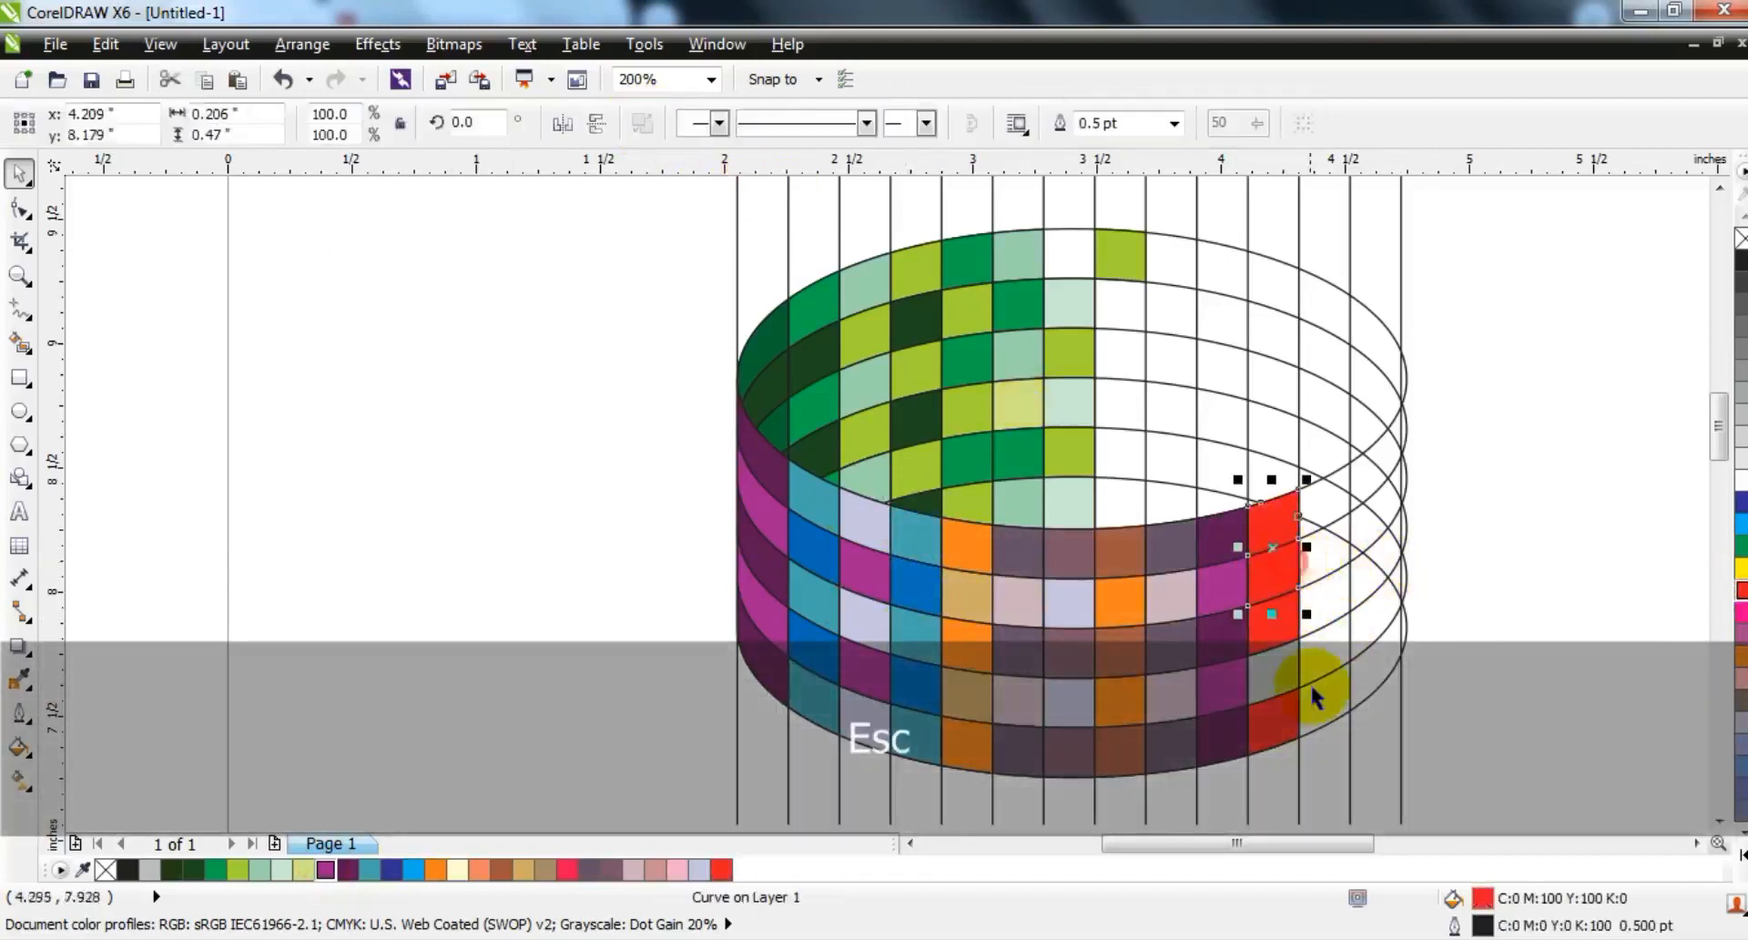
{"action": "left_click", "coordinate": [1274, 668], "text": "shift"}
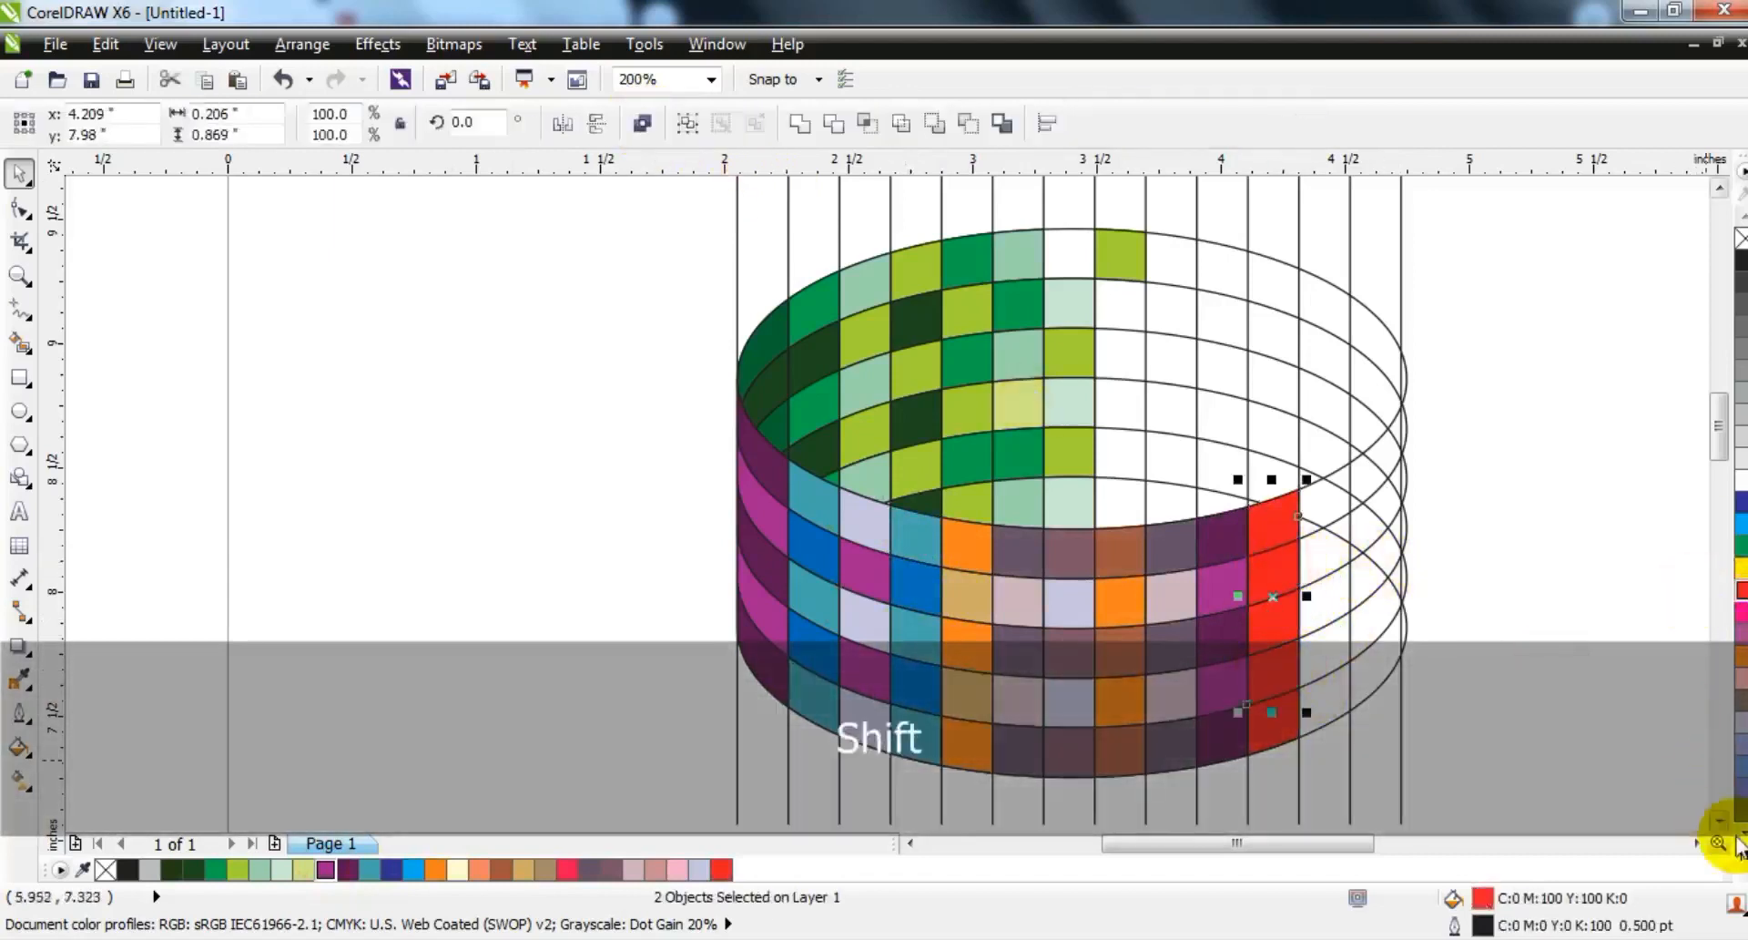
{"action": "left_click", "coordinate": [1737, 845]}
{"action": "left_click", "coordinate": [1738, 236], "text": "ctrl"}
{"action": "left_click", "coordinate": [1738, 237], "text": "ctrl"}
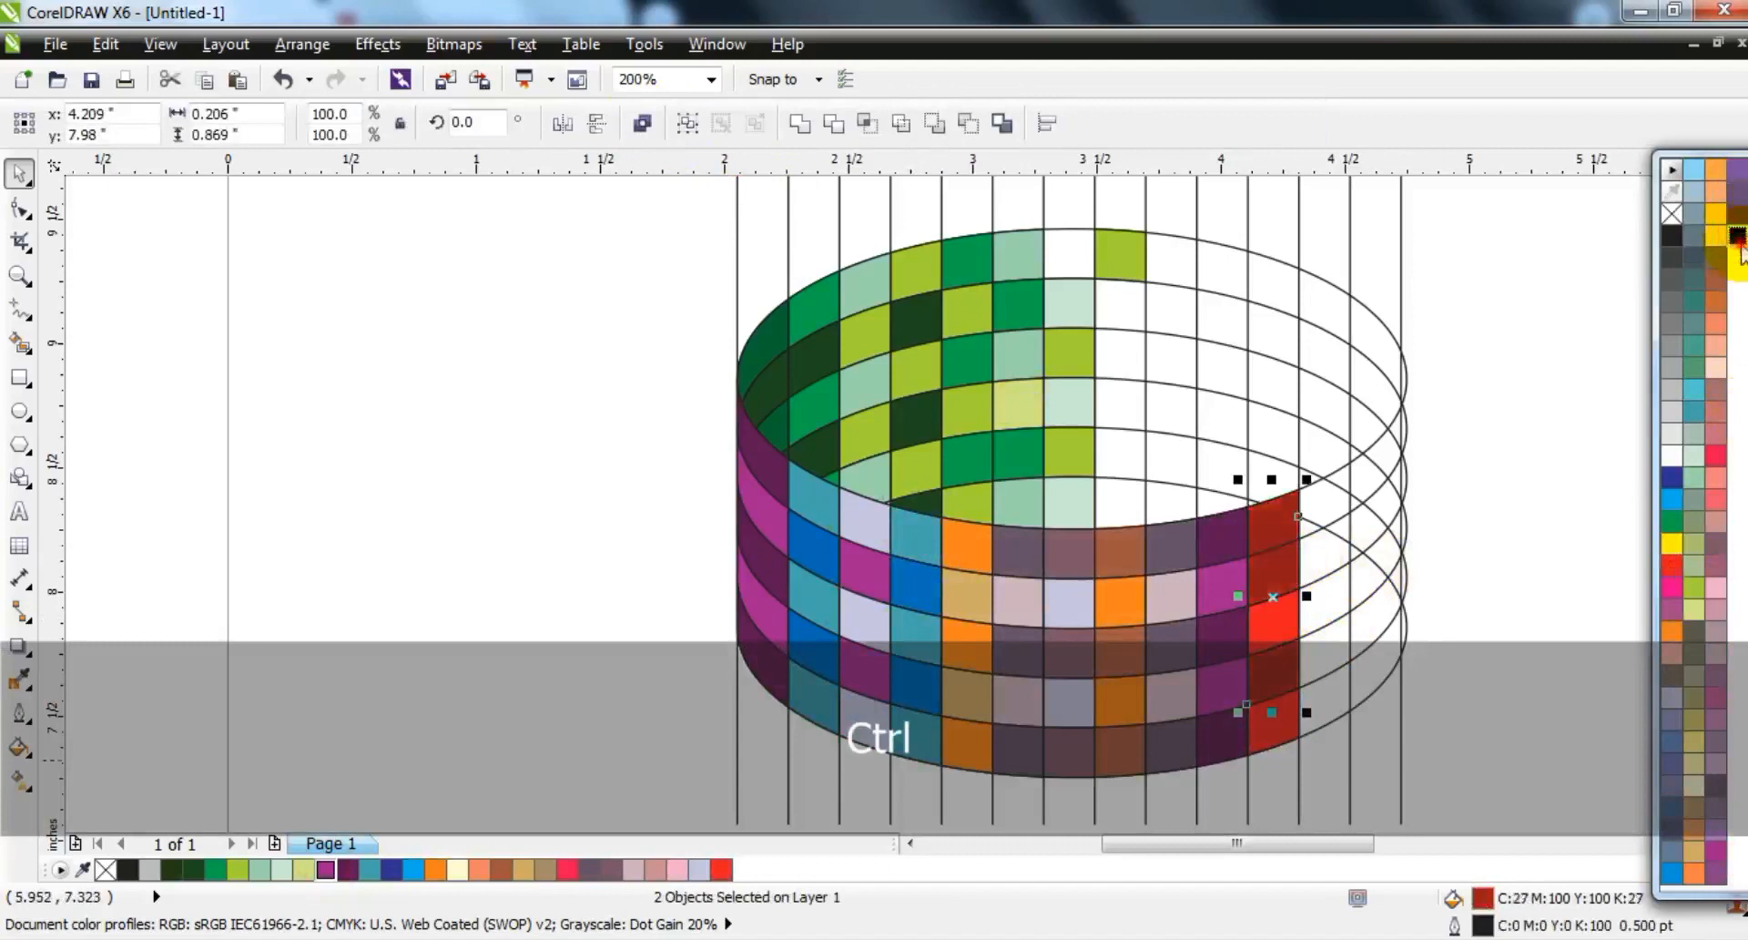
{"action": "left_click", "coordinate": [1579, 417]}
- Delete the construction ellipses and vertical lines, and remove the outline from all colored mosaic cells
{"action": "scroll", "coordinate": [1165, 415], "scroll_direction": "down", "scroll_amount": 1}
{"action": "key", "text": "Escape"}
{"action": "left_click", "coordinate": [1269, 429]}
{"action": "key", "text": "Delete"}
{"action": "left_click_drag", "start_coordinate": [1330, 266], "coordinate": [869, 615]}
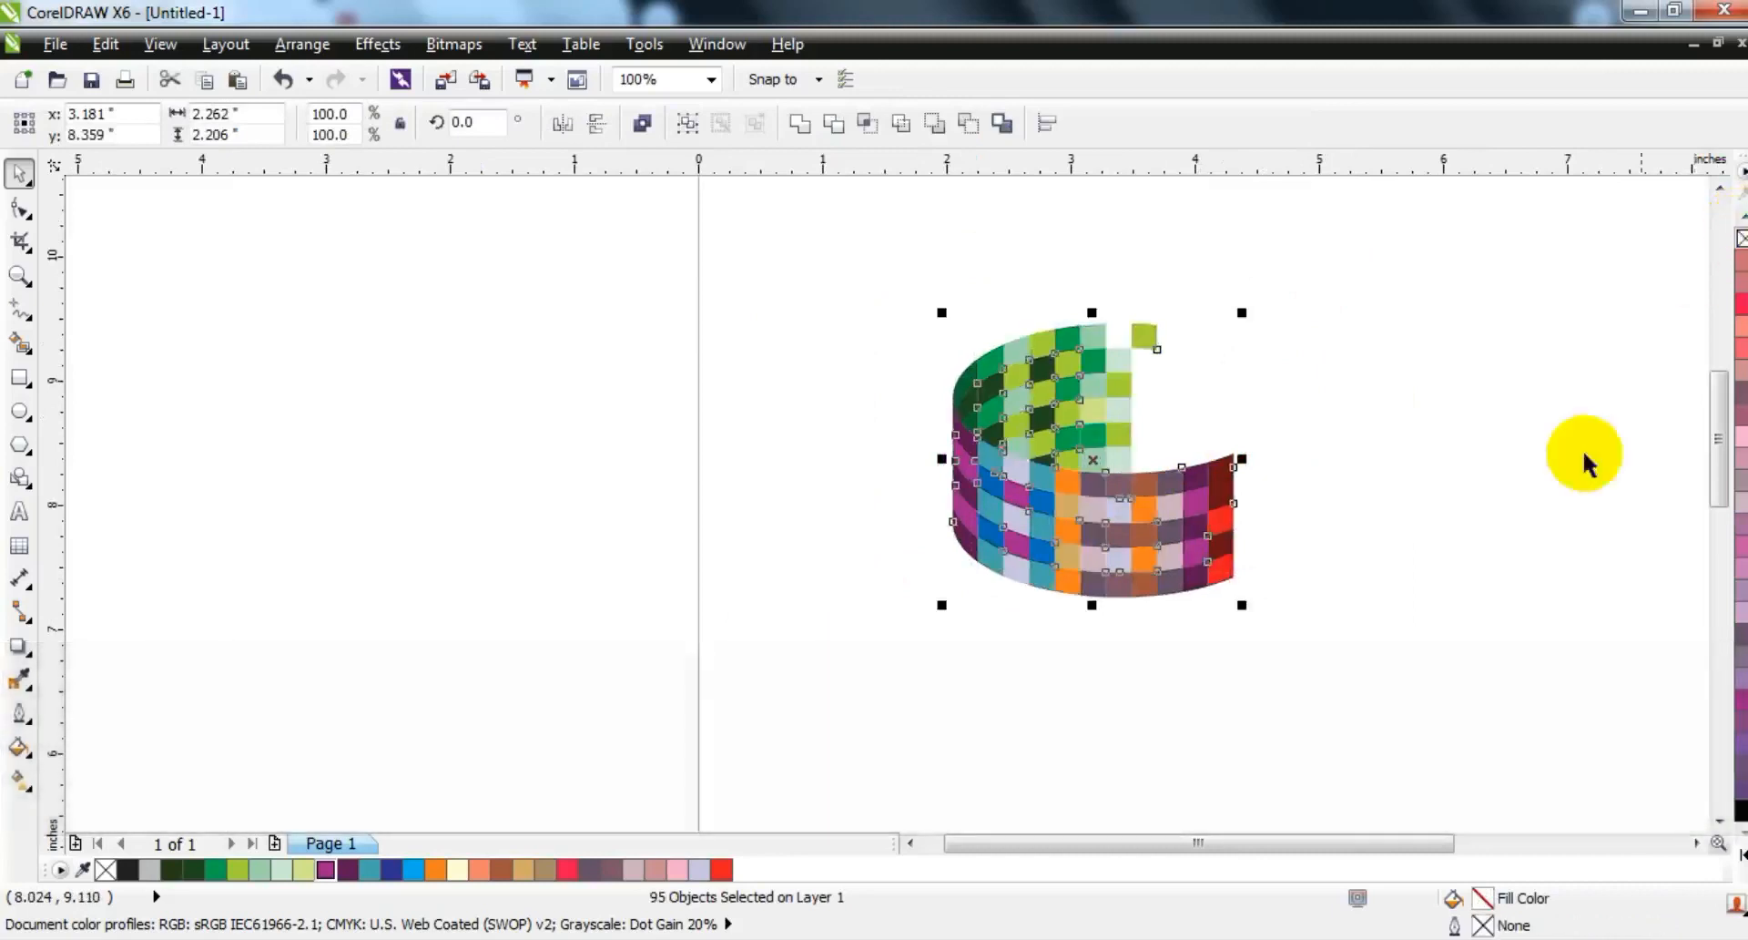
{"action": "left_click", "coordinate": [1584, 460]}
- Duplicate the whole mosaic beside the original and mirror the copy horizontally and vertically
{"action": "left_click_drag", "start_coordinate": [1365, 679], "coordinate": [818, 277]}
{"action": "left_click_drag", "start_coordinate": [1062, 510], "coordinate": [1402, 510]}
{"action": "left_click", "coordinate": [555, 132]}
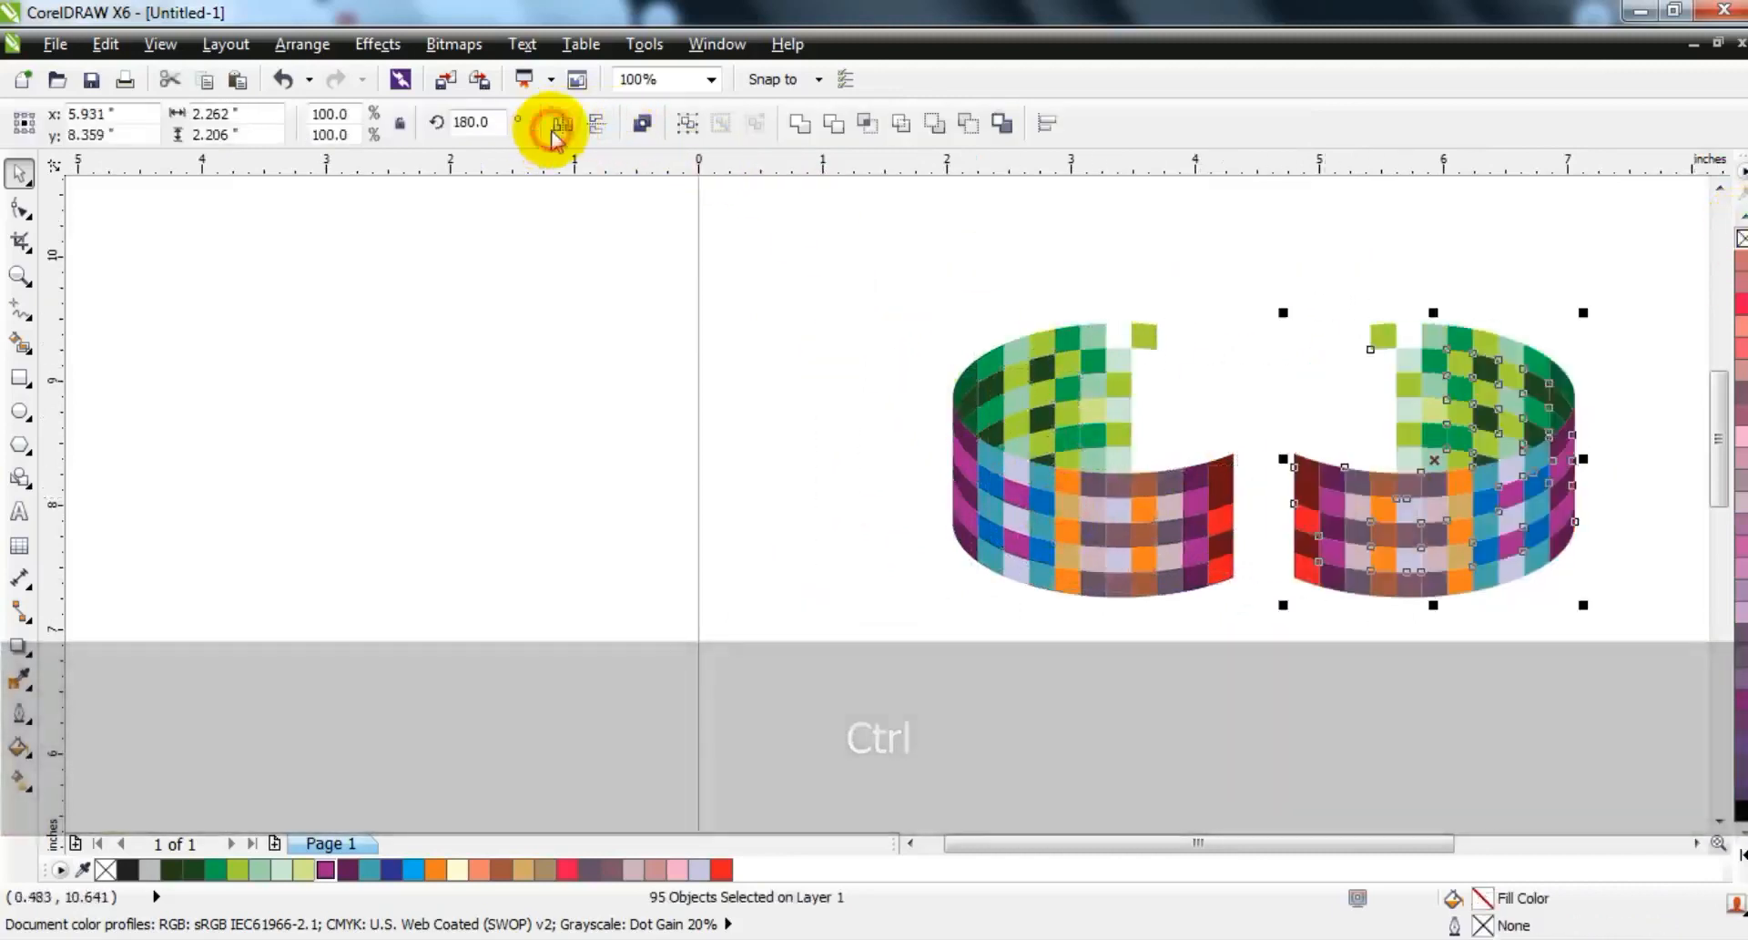
{"action": "key", "text": "ctrl+z"}
{"action": "left_click", "coordinate": [596, 123]}
- Join the mirrored copy to the original's red end, nudging it 0.02 inch left and 0.01 inch up
{"action": "left_click_drag", "start_coordinate": [1349, 387], "coordinate": [1329, 479]}
{"action": "key", "text": "shift+F2"}
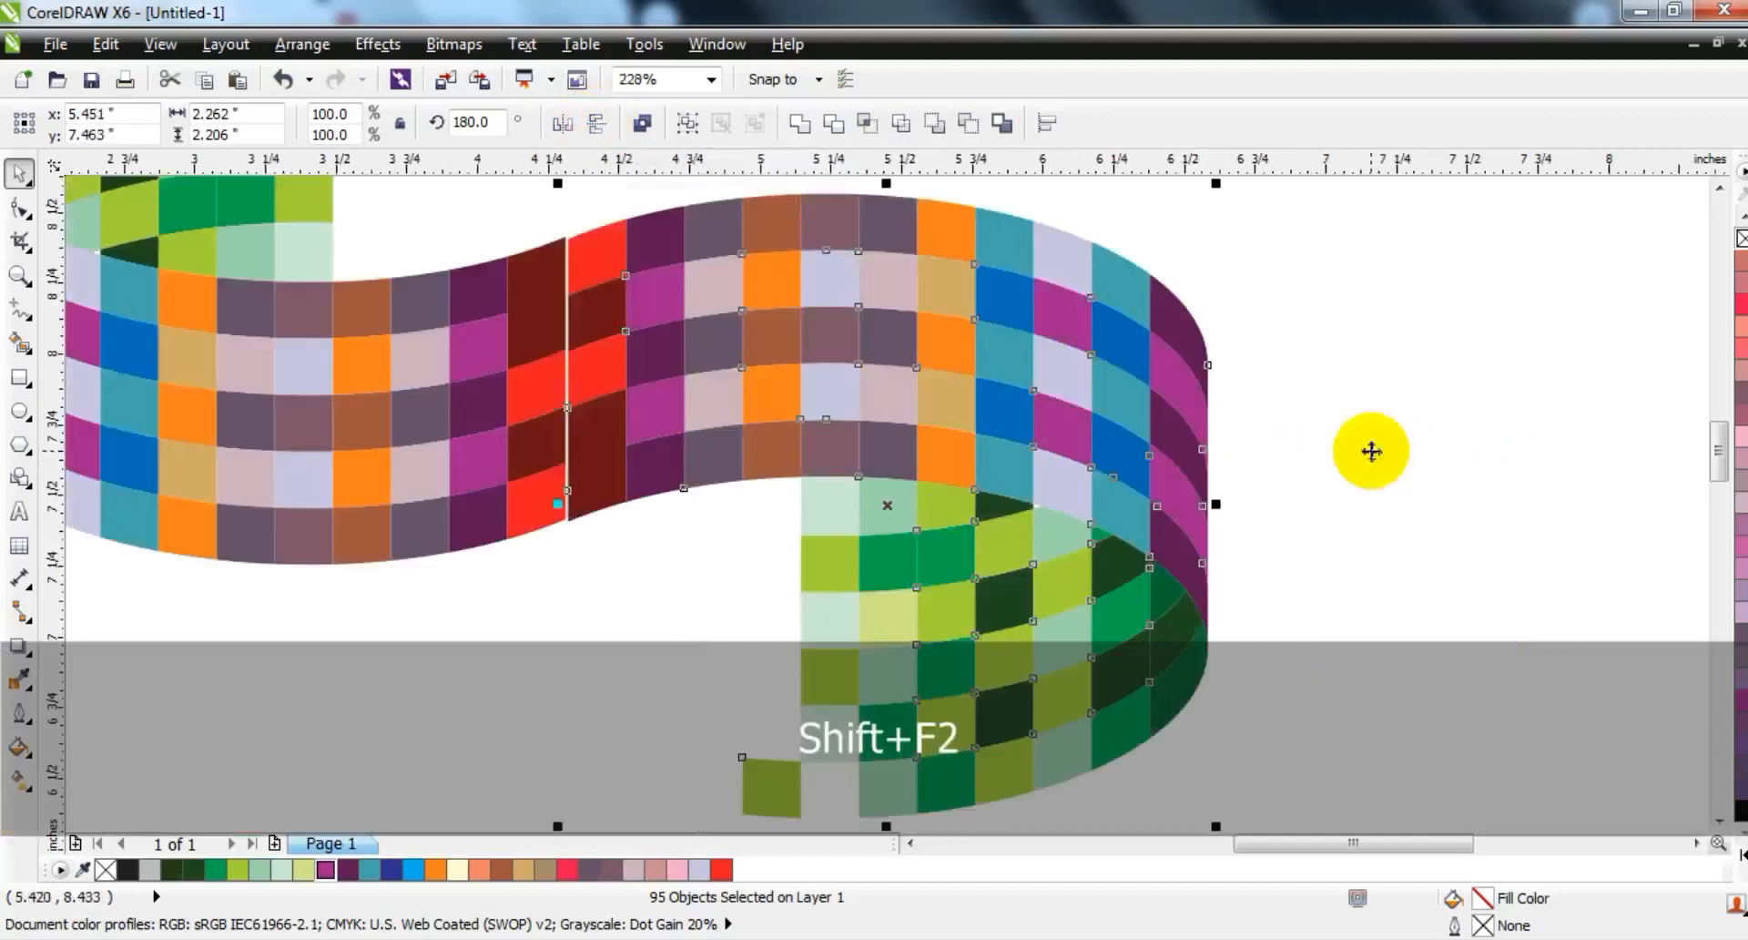
{"action": "key", "text": "Left"}
{"action": "key", "text": "Up"}
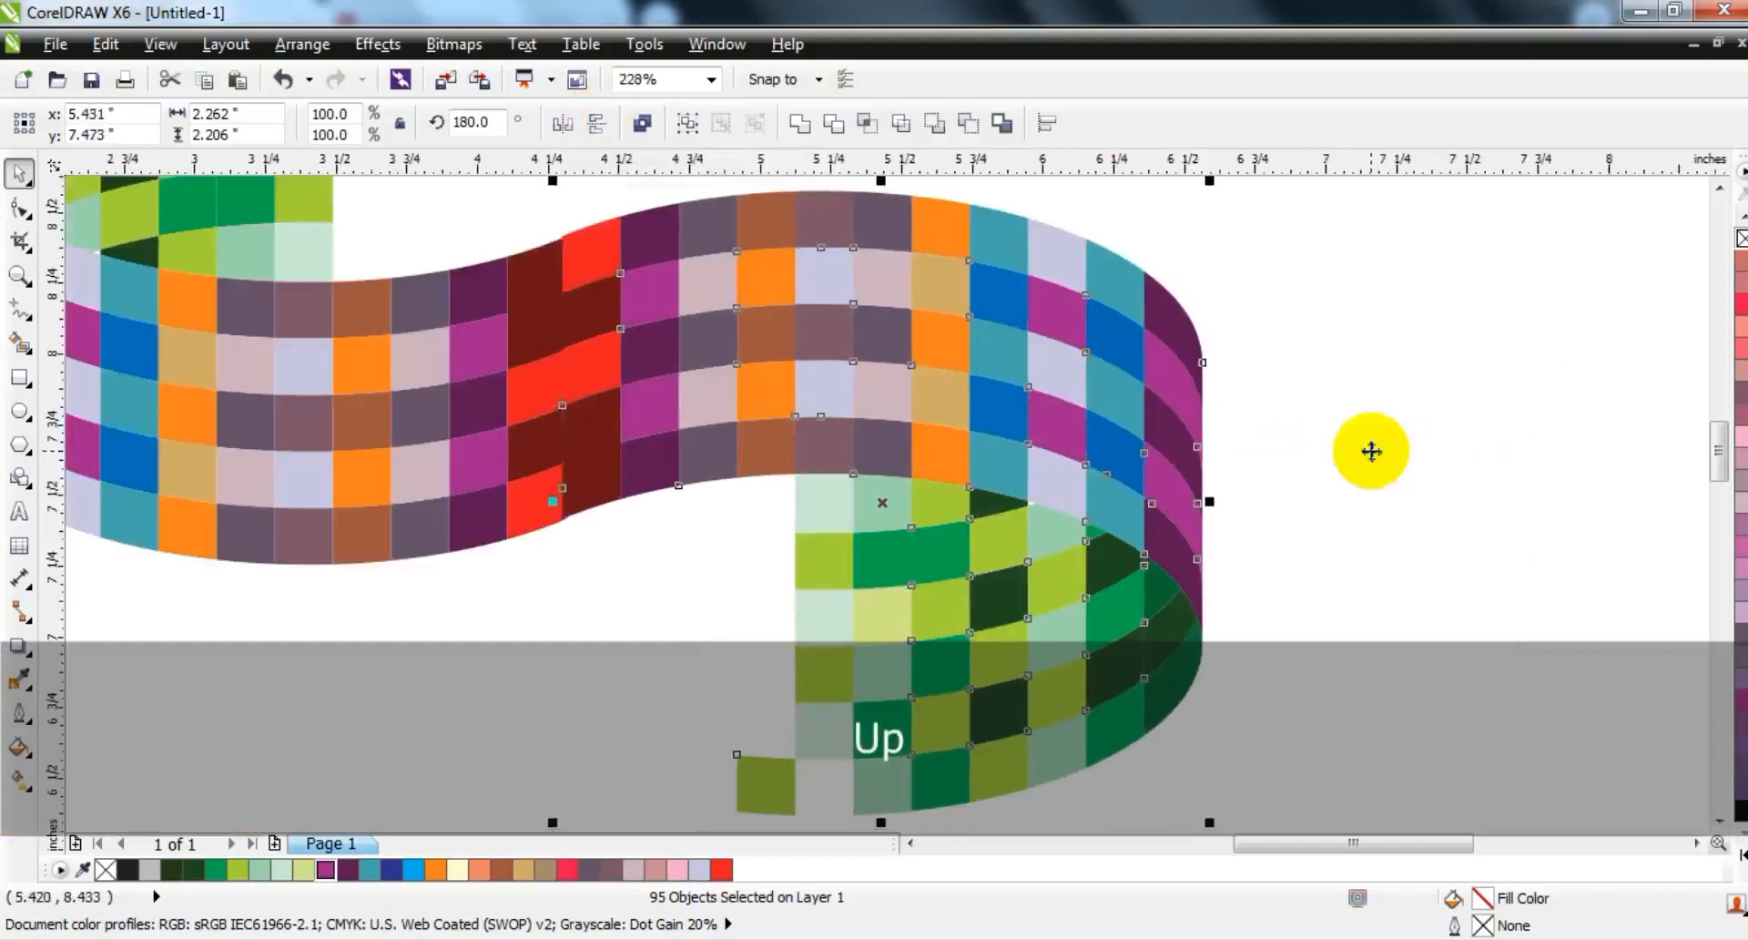
{"action": "key", "text": "F3"}
{"action": "key", "text": "Escape"}
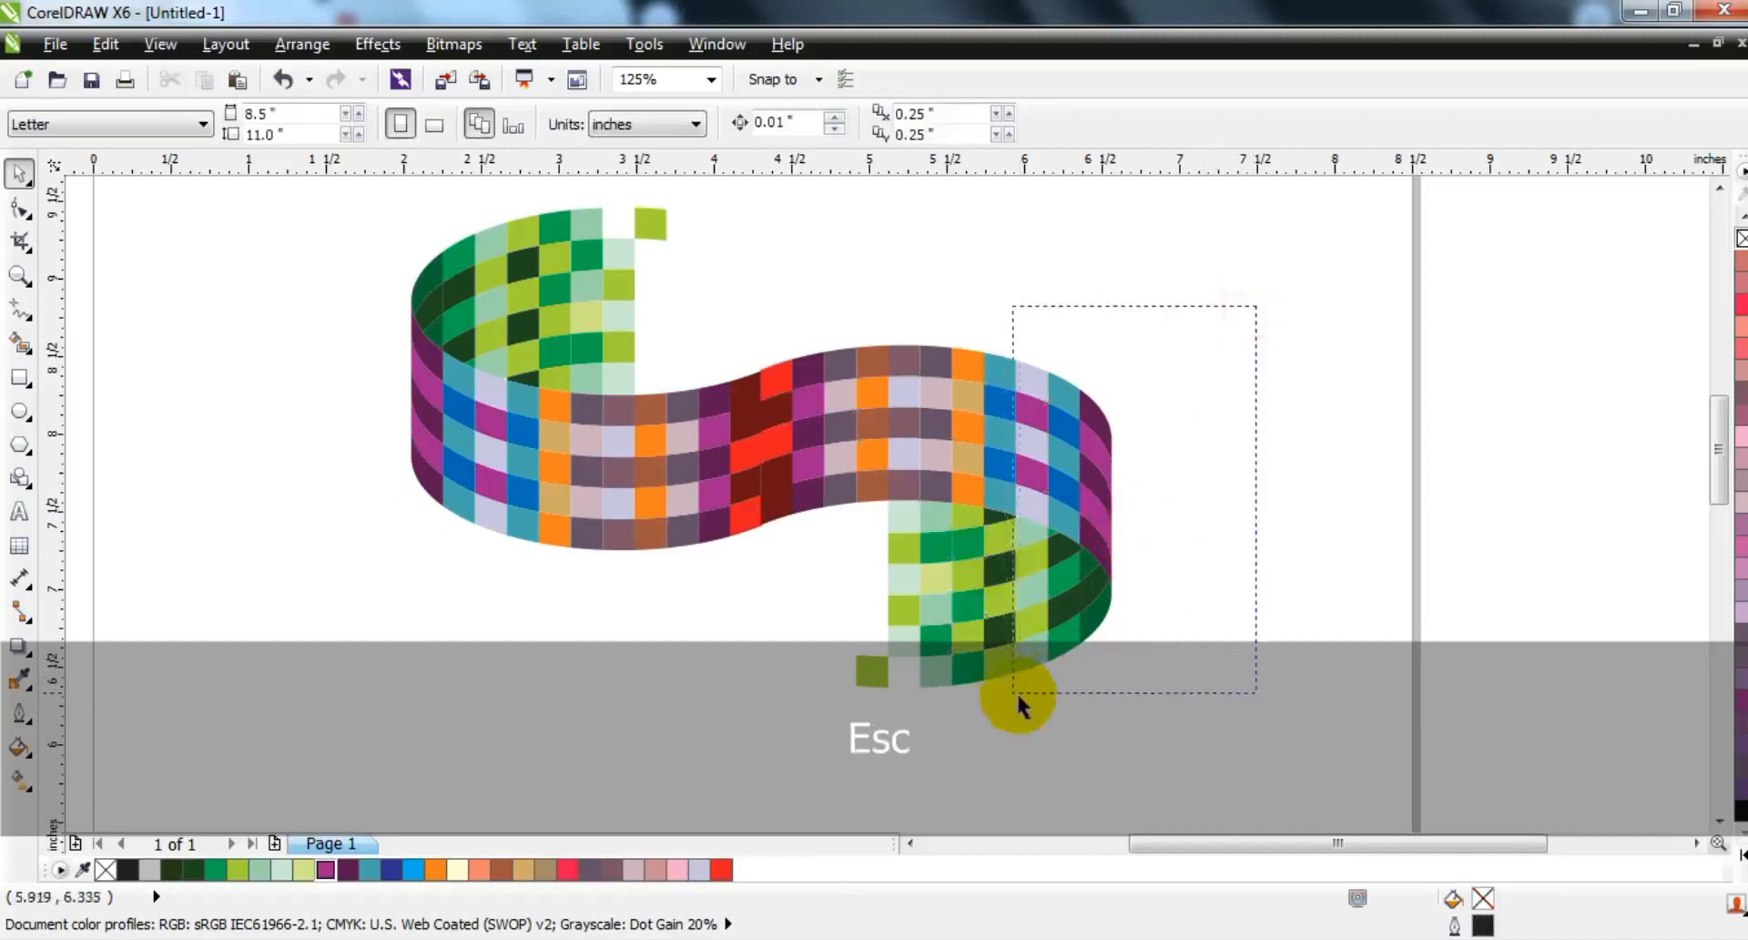
- Delete the copy's green inner cells and its curved outer columns beyond the teal-and-blue column
{"action": "left_click_drag", "start_coordinate": [1017, 698], "coordinate": [854, 505]}
{"action": "key", "text": "Delete"}
{"action": "key", "text": "Delete"}
{"action": "left_click", "coordinate": [932, 525]}
{"action": "key", "text": "Delete"}
{"action": "left_click", "coordinate": [895, 526]}
{"action": "key", "text": "Delete"}
{"action": "left_click", "coordinate": [968, 525]}
{"action": "key", "text": "Delete"}
{"action": "left_click_drag", "start_coordinate": [1090, 553], "coordinate": [1007, 339]}
{"action": "key", "text": "Delete"}
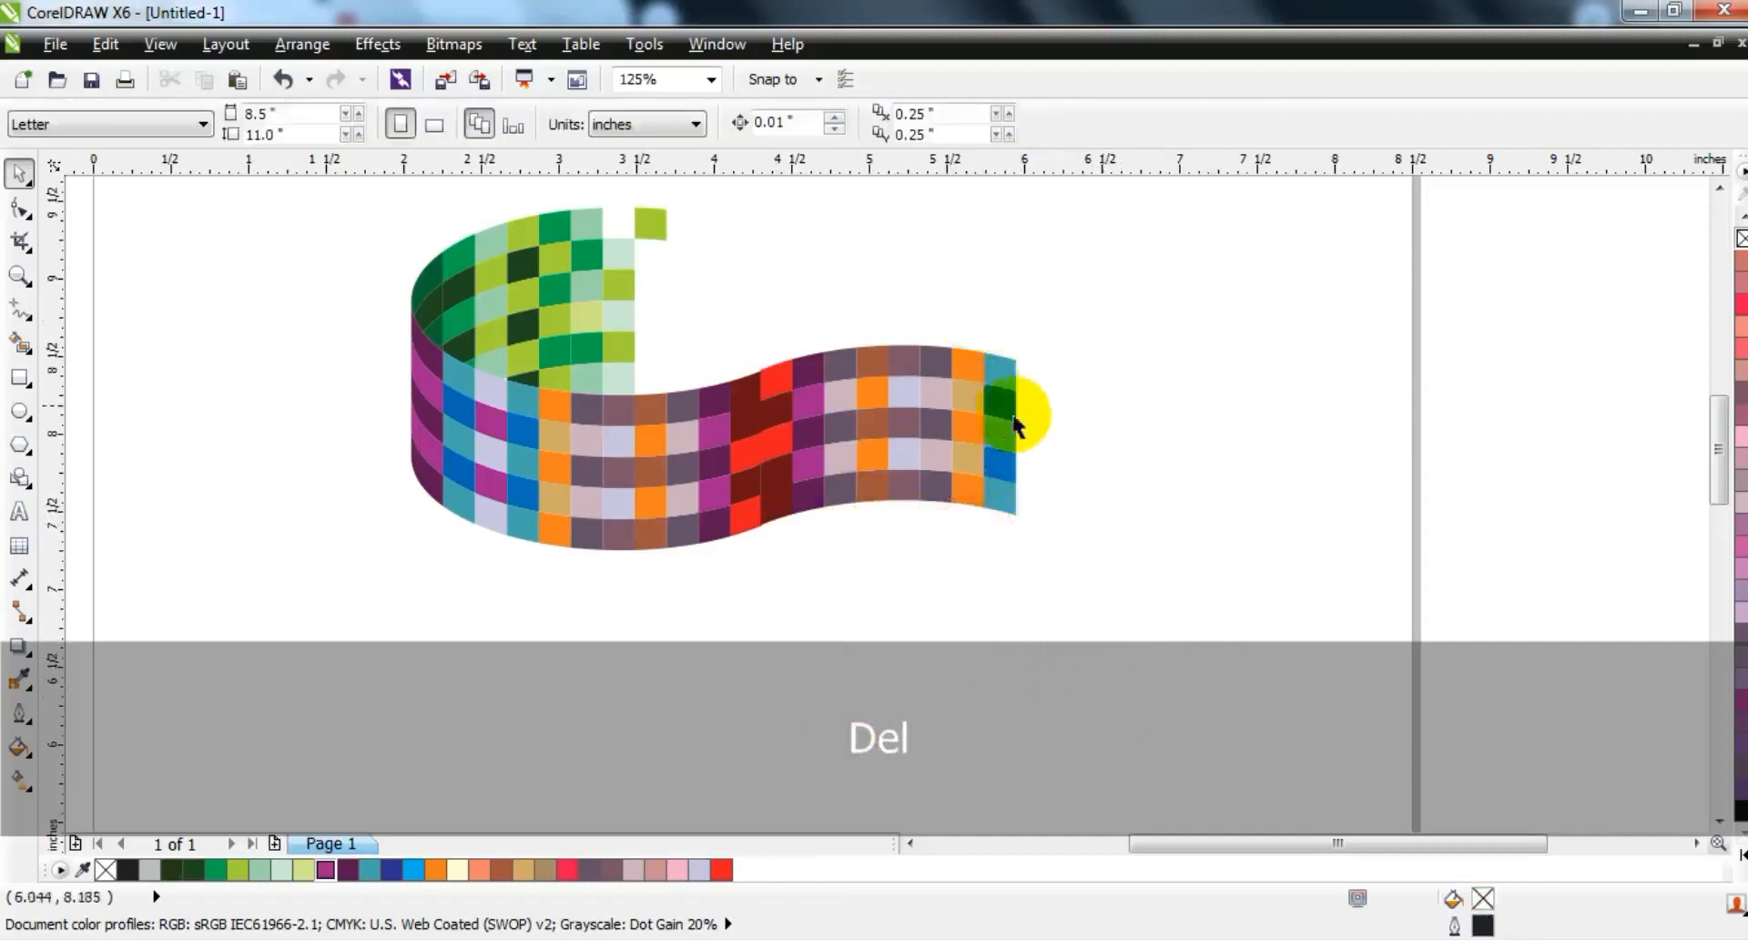
- Delete the copy's teal-and-blue column, the neighboring orange column, and the second and fourth cells of its last column
{"action": "left_click", "coordinate": [999, 426]}
{"action": "key", "text": "Delete"}
{"action": "left_click", "coordinate": [997, 372]}
{"action": "key", "text": "Delete"}
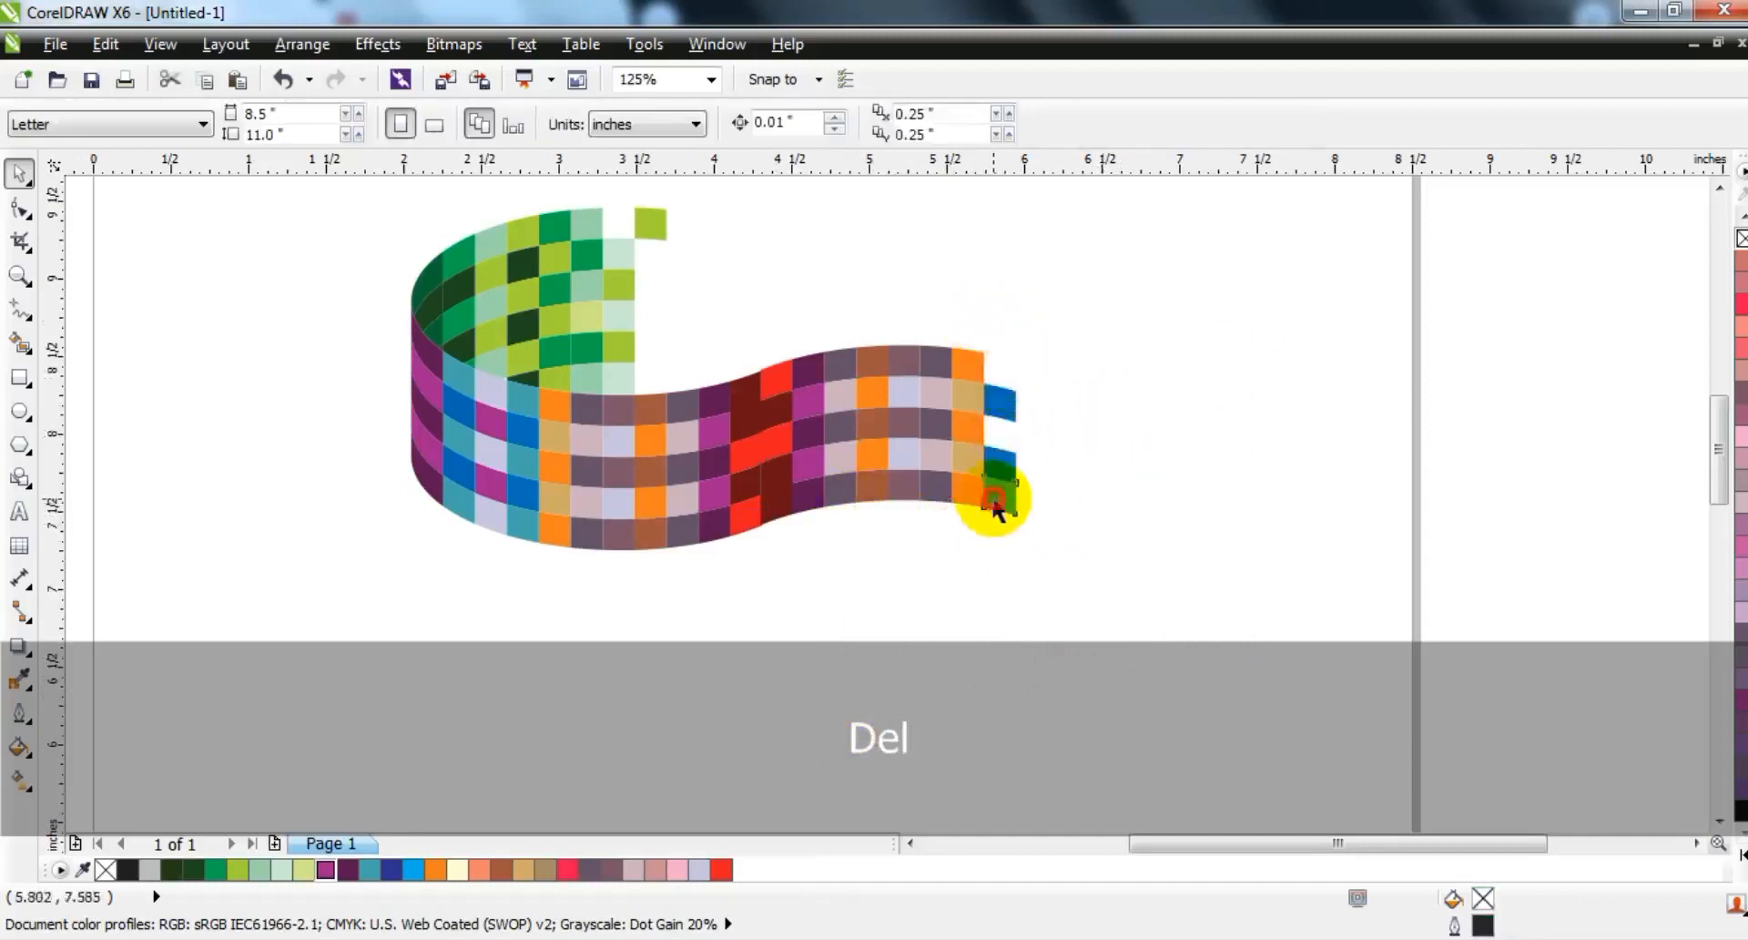
{"action": "key", "text": "Delete"}
{"action": "left_click_drag", "start_coordinate": [1134, 571], "coordinate": [951, 338]}
{"action": "key", "text": "Delete"}
{"action": "left_click", "coordinate": [936, 439]}
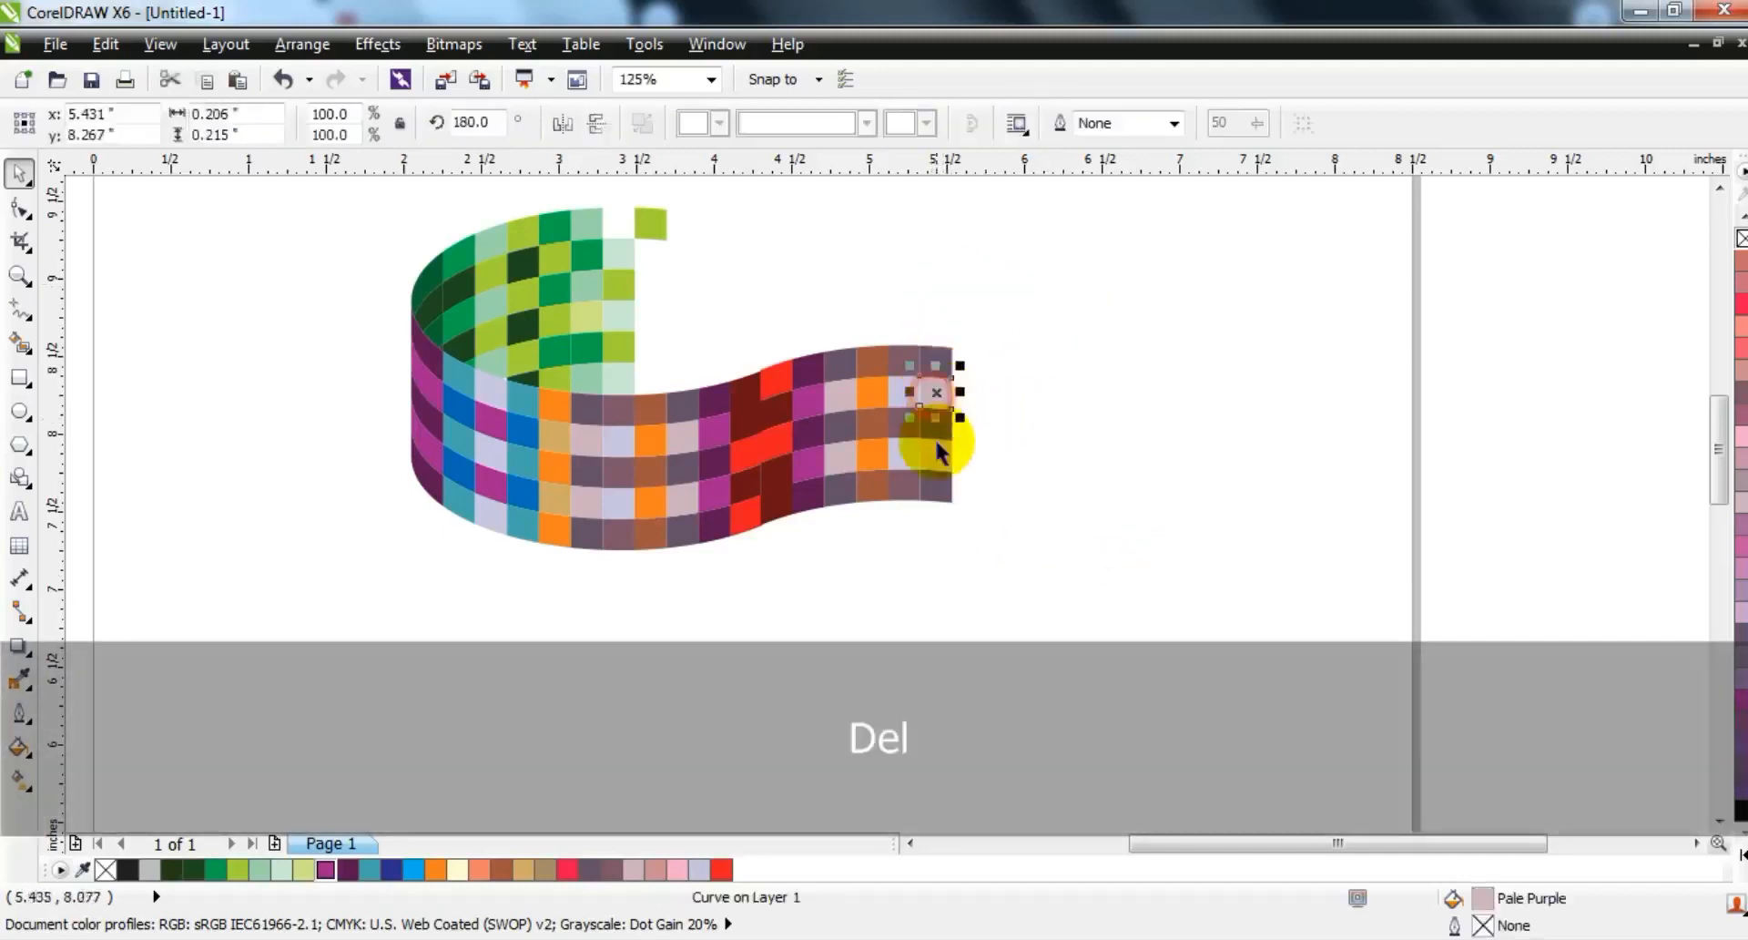
{"action": "left_click", "coordinate": [1044, 507]}
- Recolor the copy's red column at the joint alternately dark purple and Blue Purple, starting with dark purple at the top
{"action": "key", "text": "F3"}
{"action": "key", "text": "Escape"}
{"action": "left_click_drag", "start_coordinate": [995, 597], "coordinate": [583, 289]}
{"action": "key", "text": "shift+F2"}
{"action": "key", "text": "Escape"}
{"action": "left_click", "coordinate": [1068, 564]}
{"action": "left_click", "coordinate": [1065, 620], "text": "shift"}
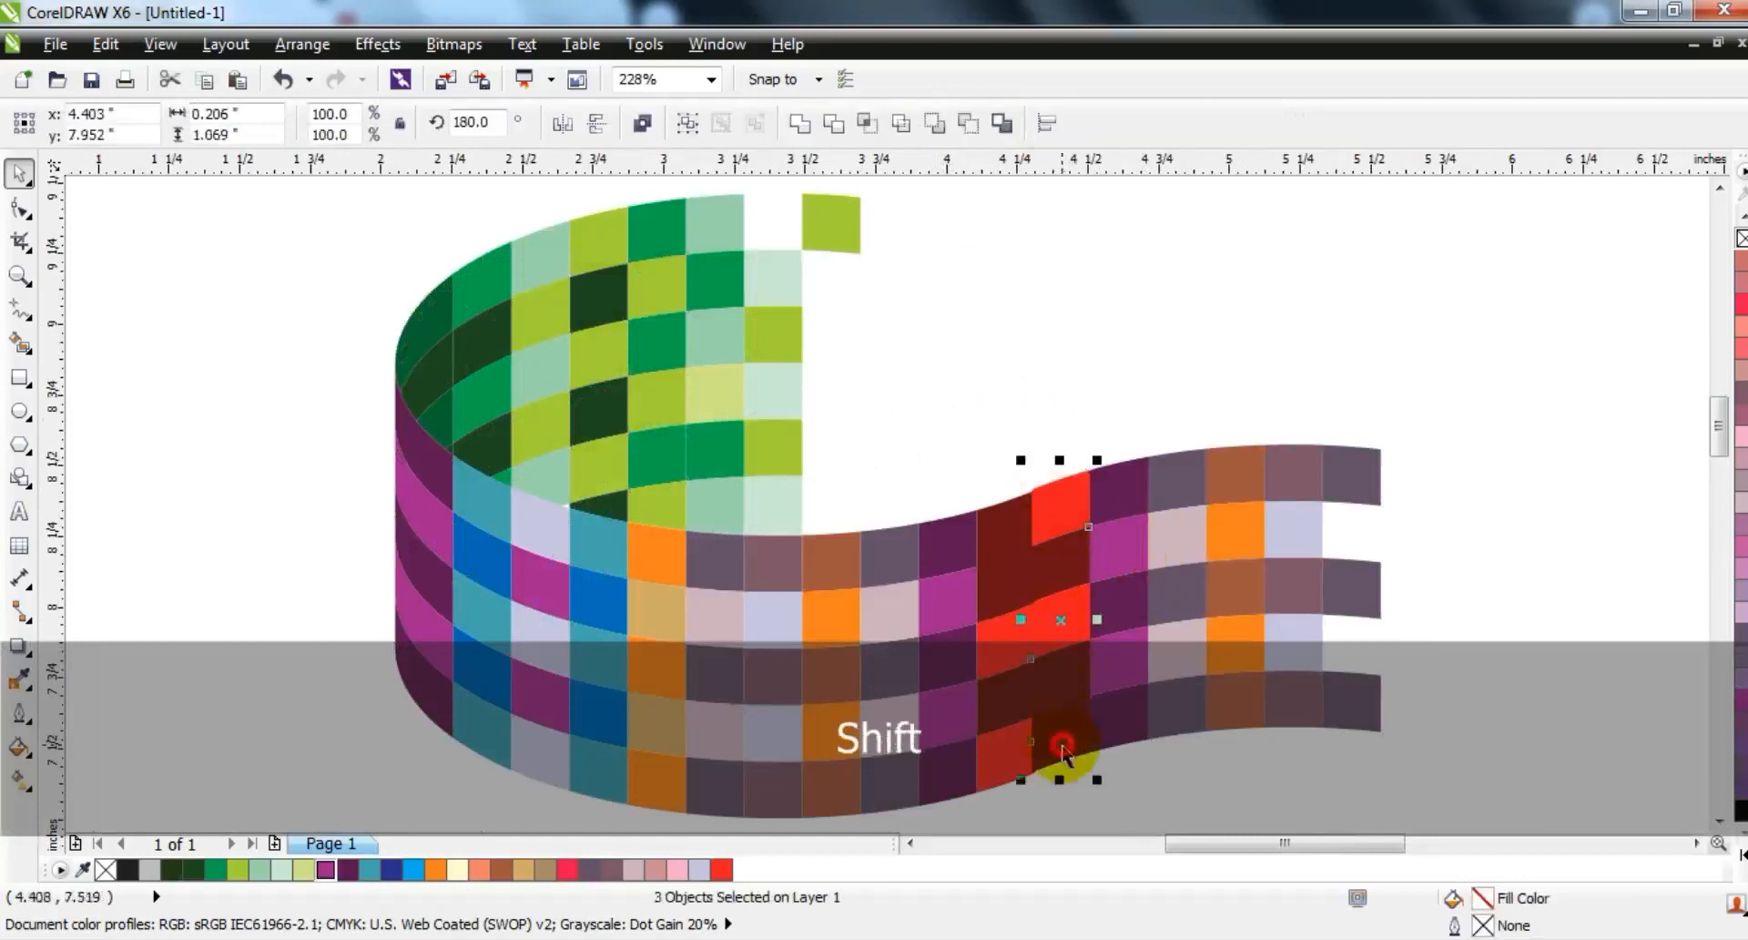
{"action": "left_click", "coordinate": [352, 872]}
{"action": "left_click", "coordinate": [1063, 674], "text": "shift"}
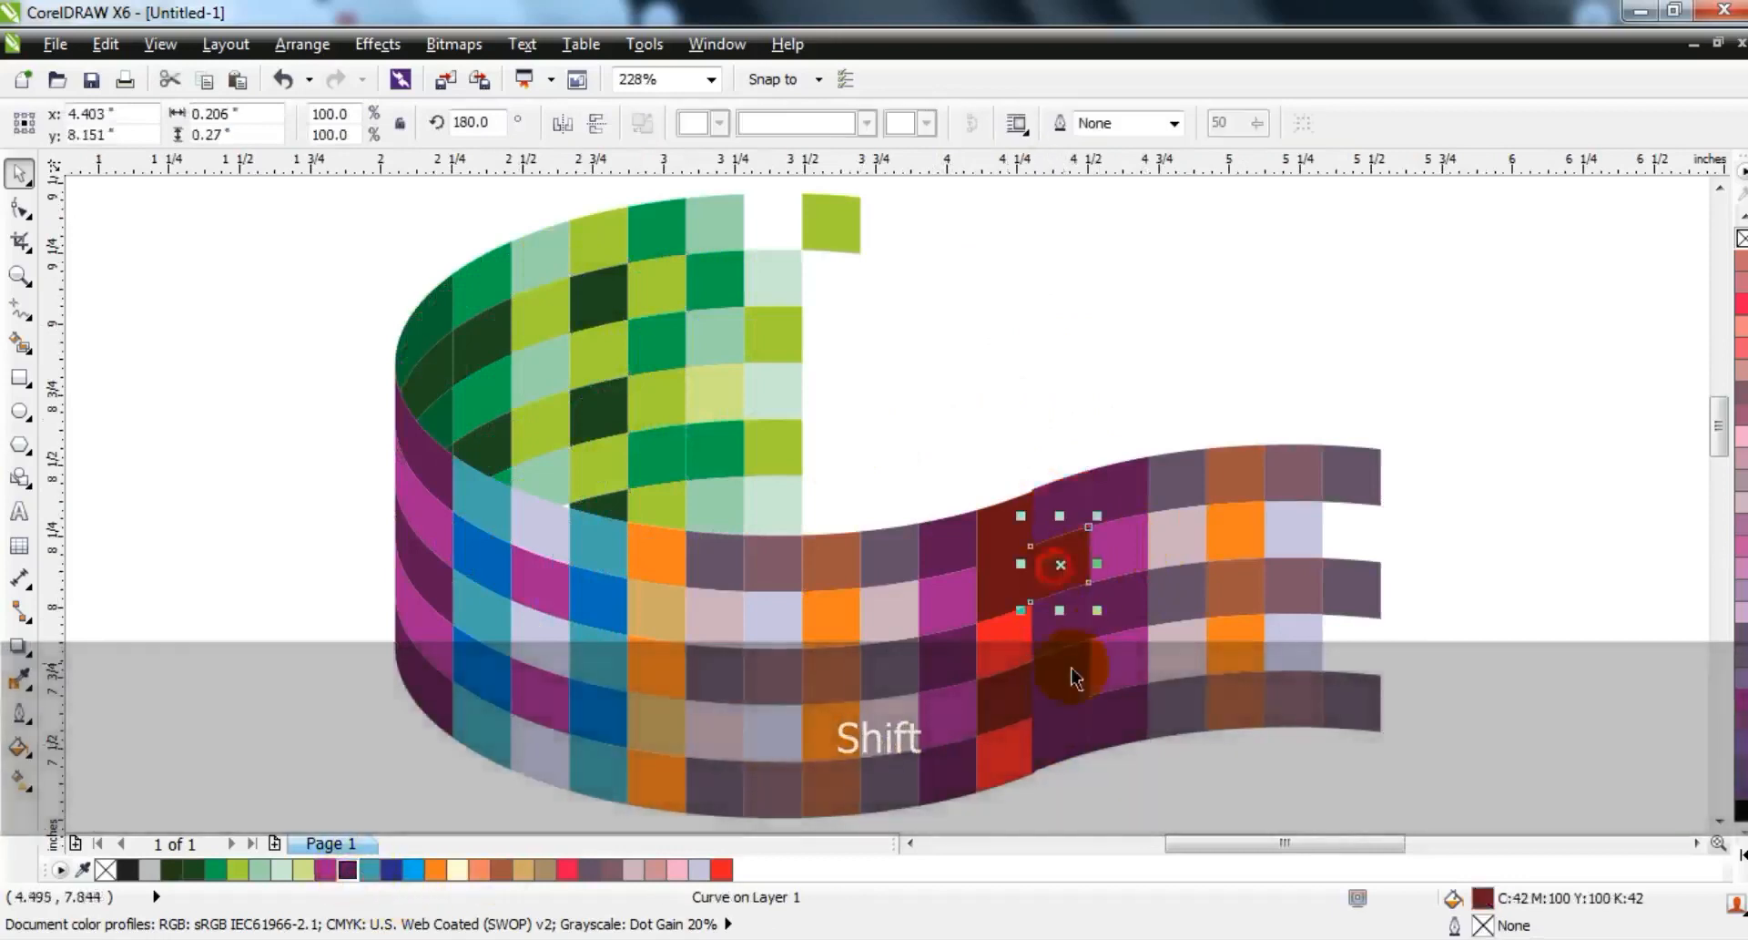
{"action": "left_click", "coordinate": [328, 872]}
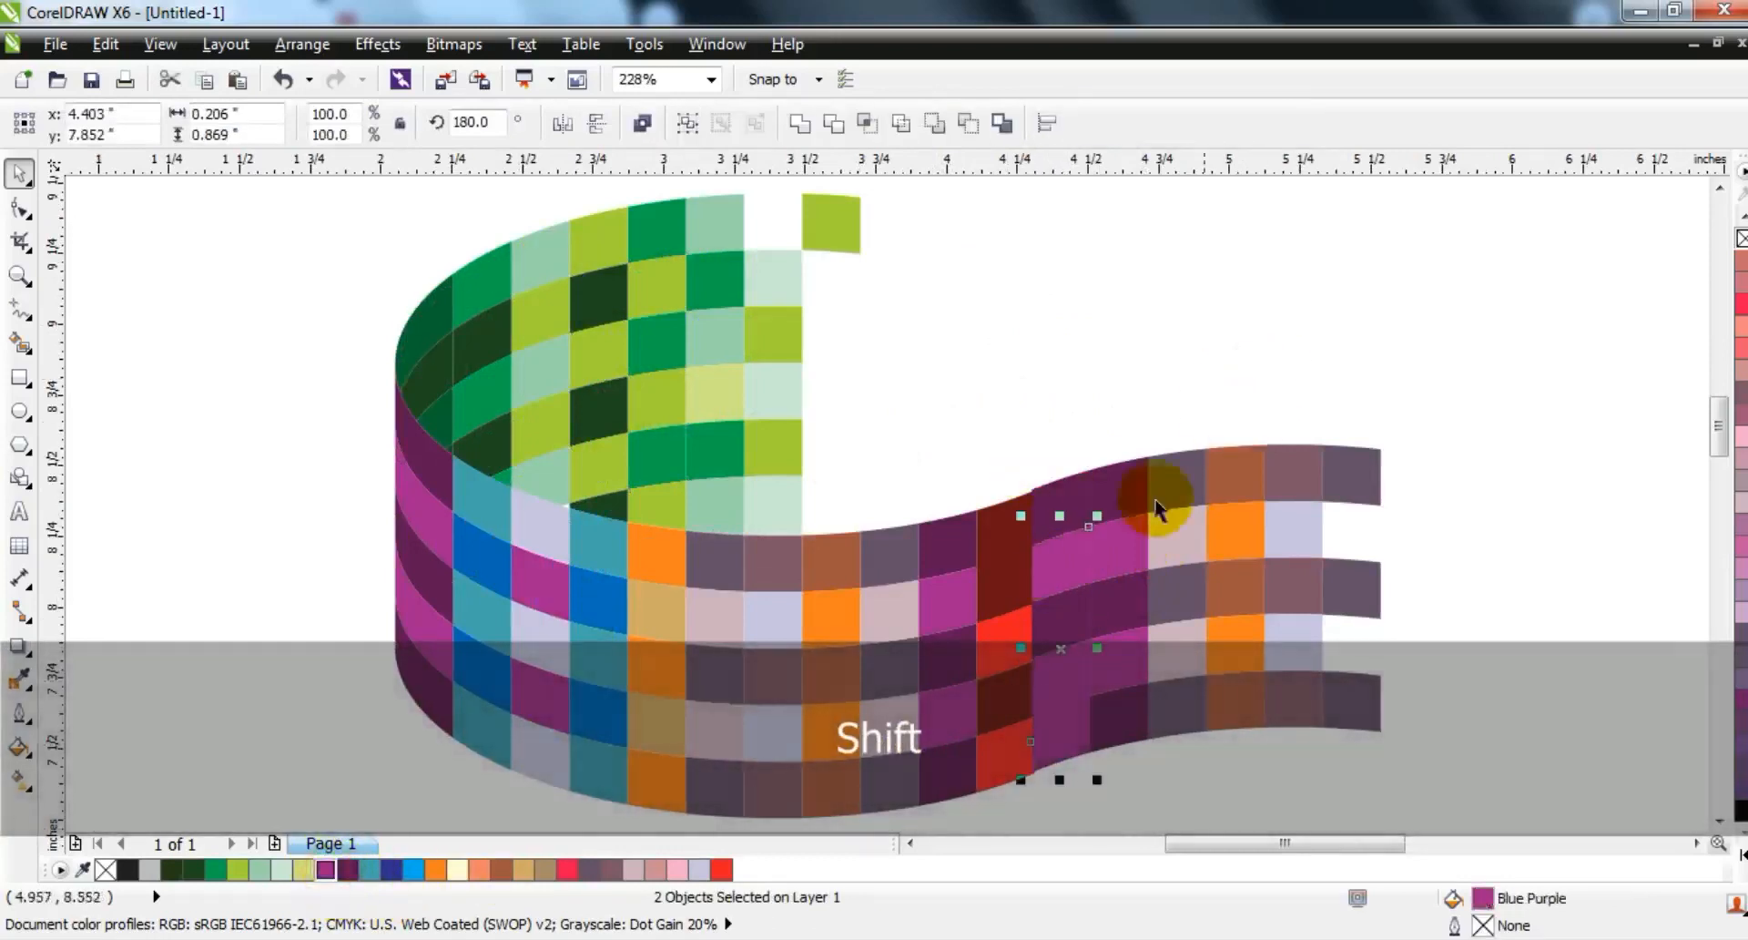
- Recolor the copy's dark purple and Blue Purple column beside the joint alternately dark blue and teal, starting with dark blue at the top
{"action": "left_click", "coordinate": [1126, 488]}
{"action": "left_click", "coordinate": [1122, 608], "text": "shift"}
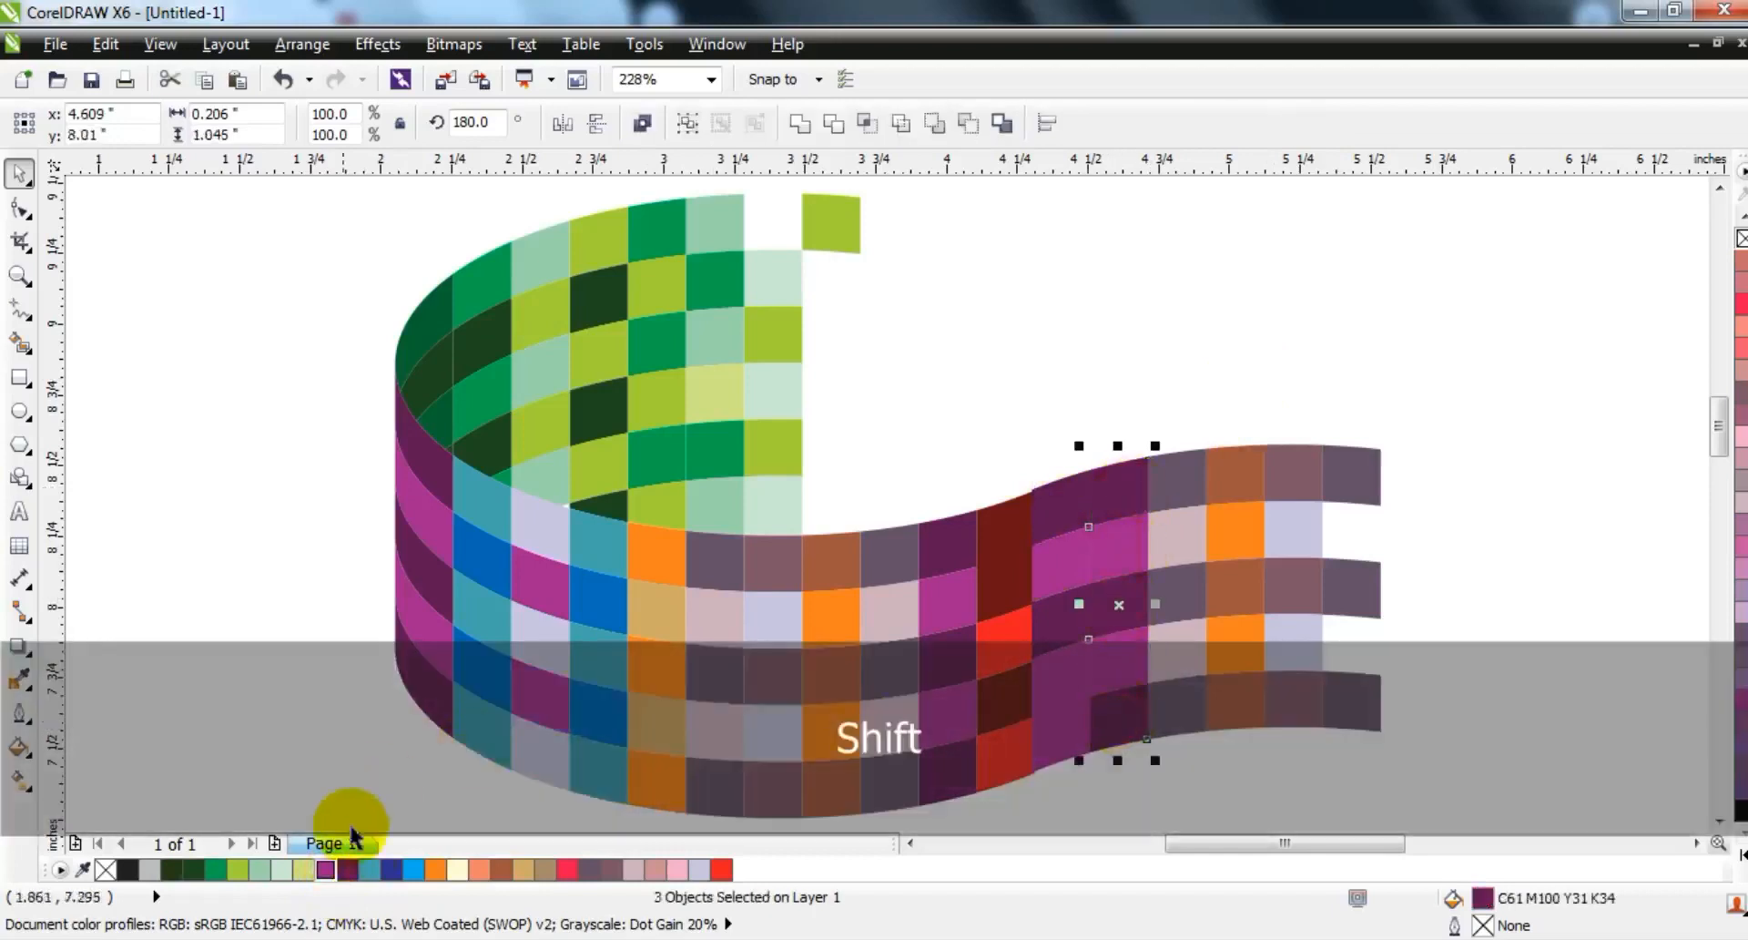
{"action": "left_click", "coordinate": [1119, 660], "text": "shift"}
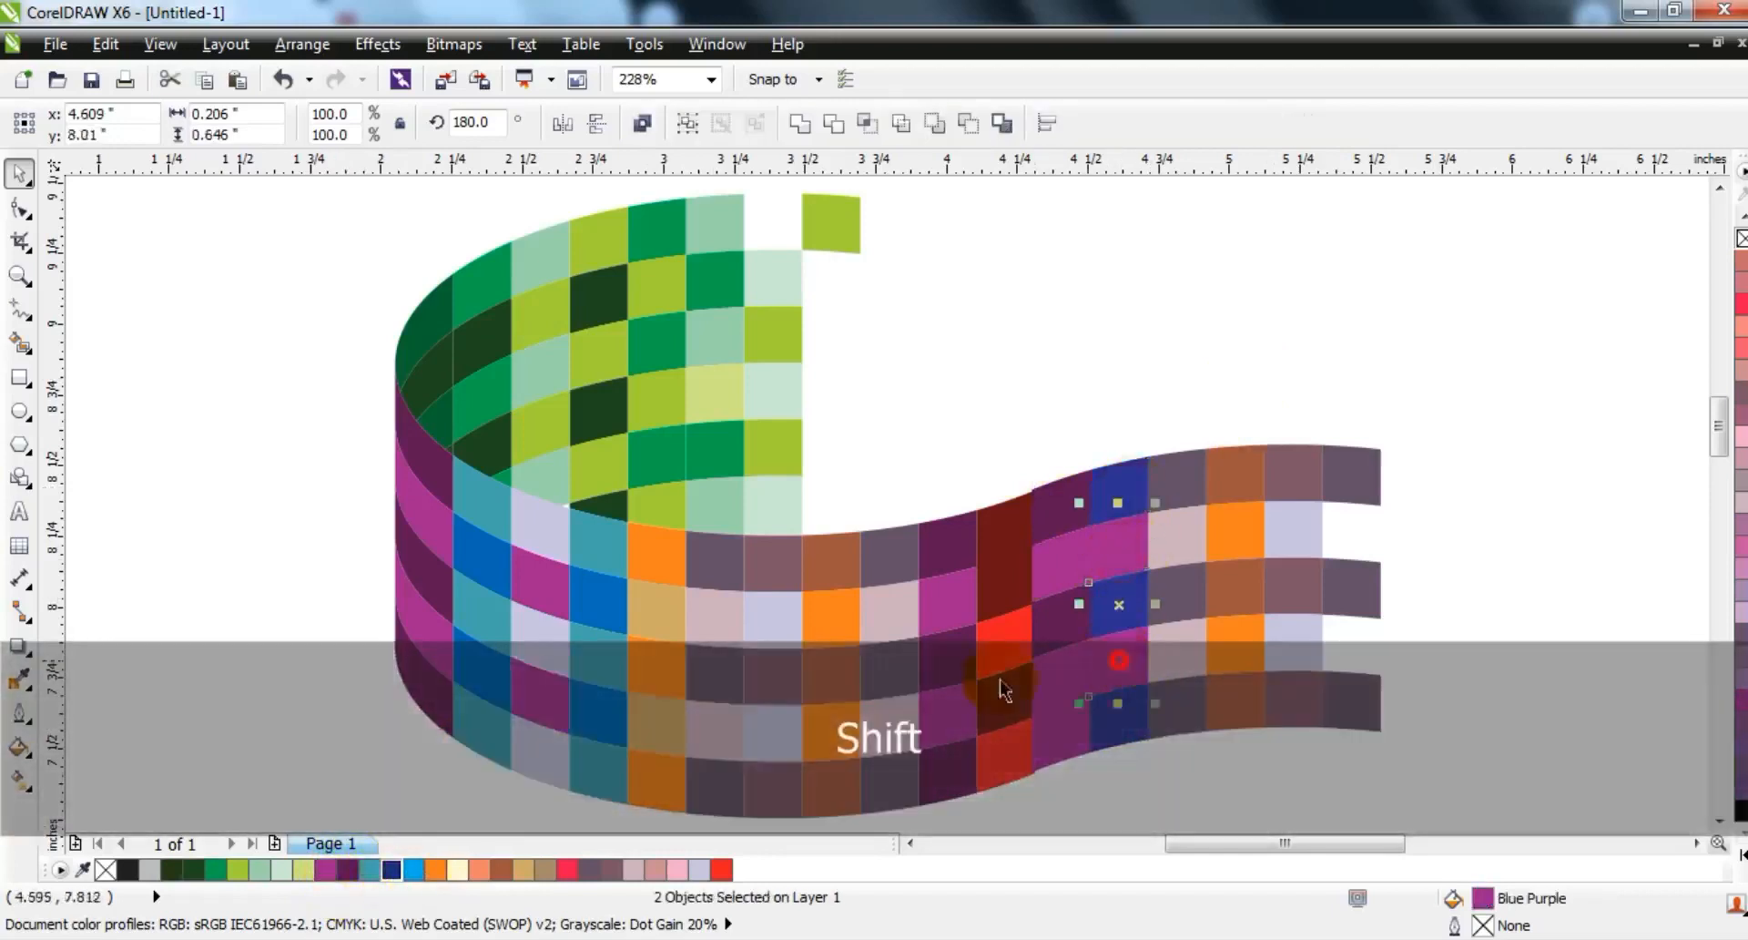
{"action": "left_click", "coordinate": [373, 867]}
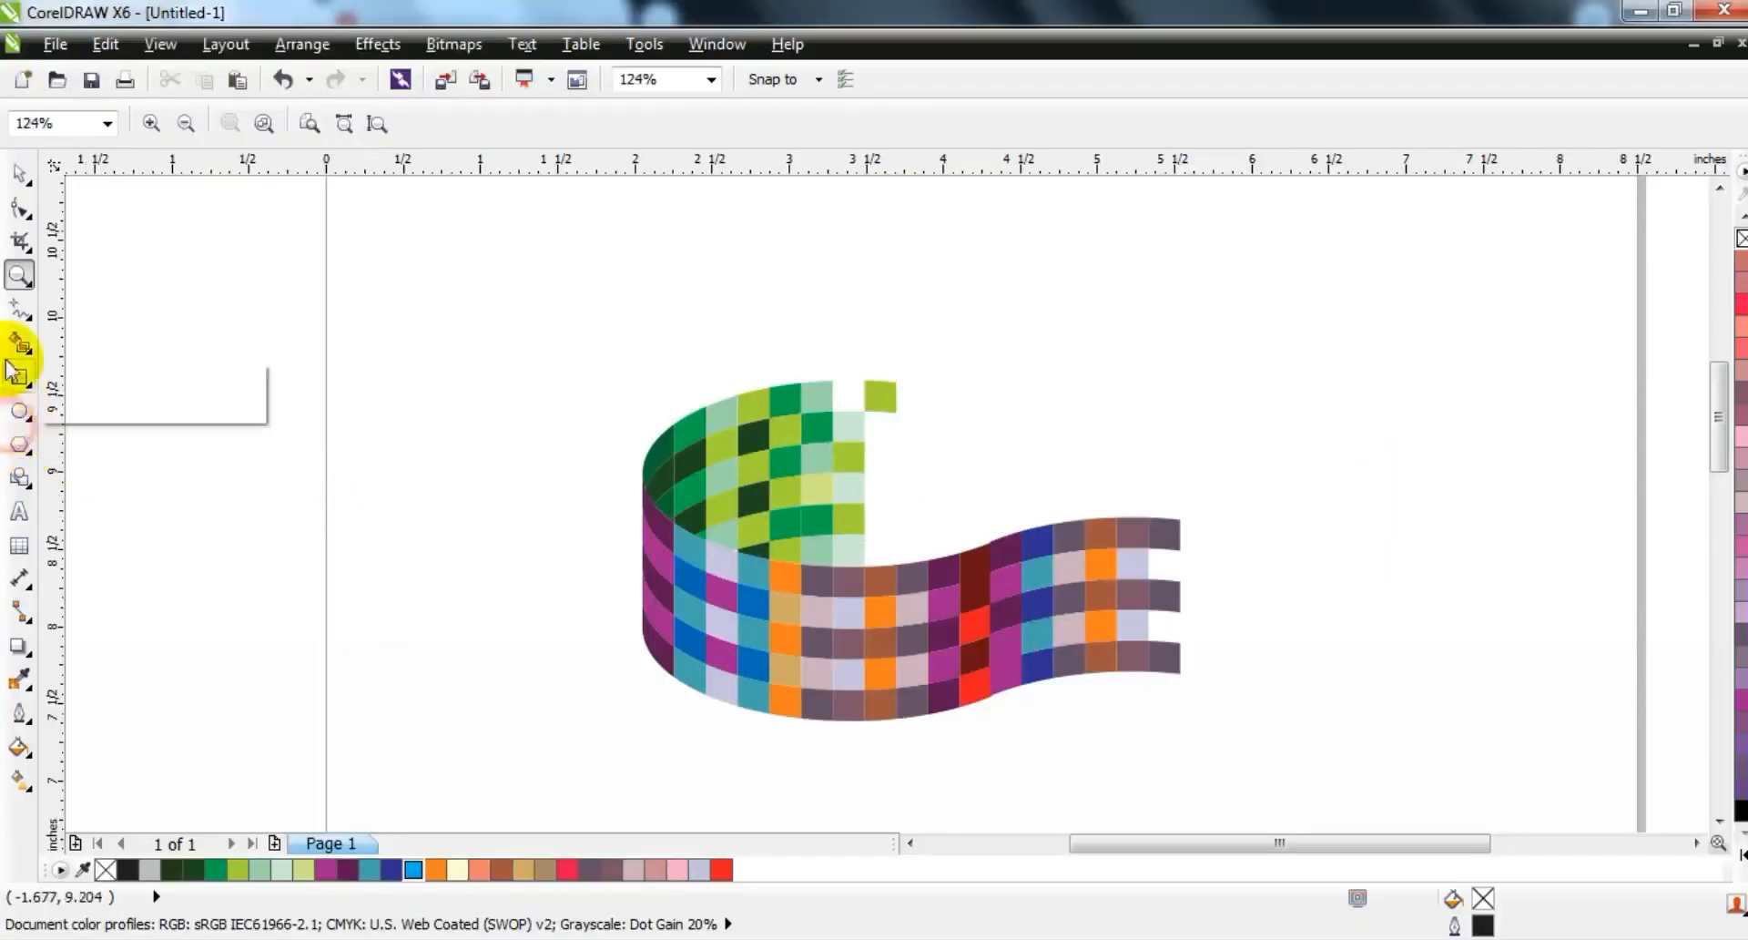
- Draw a flat ellipse about 2.03 by 0.86 inches over the lower part of the ribbon's curved end, extending slightly past its outer edge
{"action": "left_click", "coordinate": [19, 349]}
{"action": "left_click", "coordinate": [26, 438]}
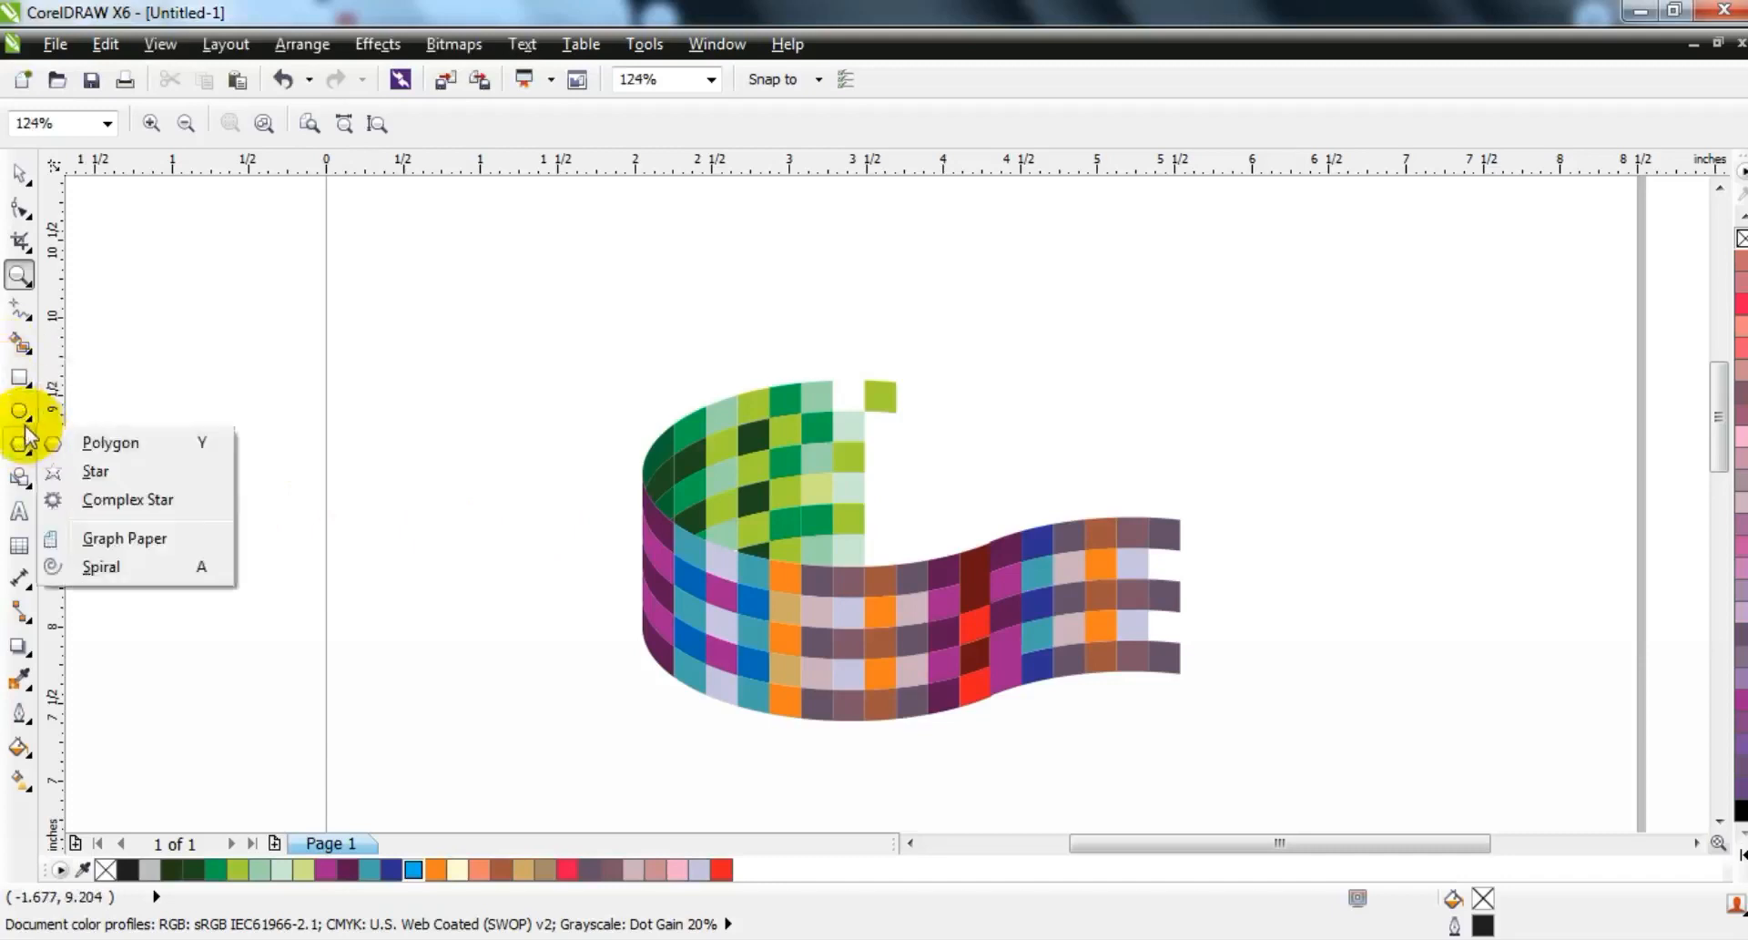
{"action": "left_click", "coordinate": [19, 410]}
{"action": "left_click_drag", "start_coordinate": [585, 533], "coordinate": [781, 683]}
{"action": "mouse_move", "coordinate": [861, 726]}
{"action": "left_mouse_down"}
{"action": "mouse_move", "coordinate": [842, 706]}
{"action": "mouse_move", "coordinate": [855, 718]}
{"action": "left_mouse_up"}
{"action": "left_click", "coordinate": [19, 173]}
{"action": "left_click_drag", "start_coordinate": [713, 517], "coordinate": [716, 570]}
{"action": "left_click_drag", "start_coordinate": [854, 726], "coordinate": [903, 736]}
{"action": "left_click_drag", "start_coordinate": [738, 733], "coordinate": [636, 675]}
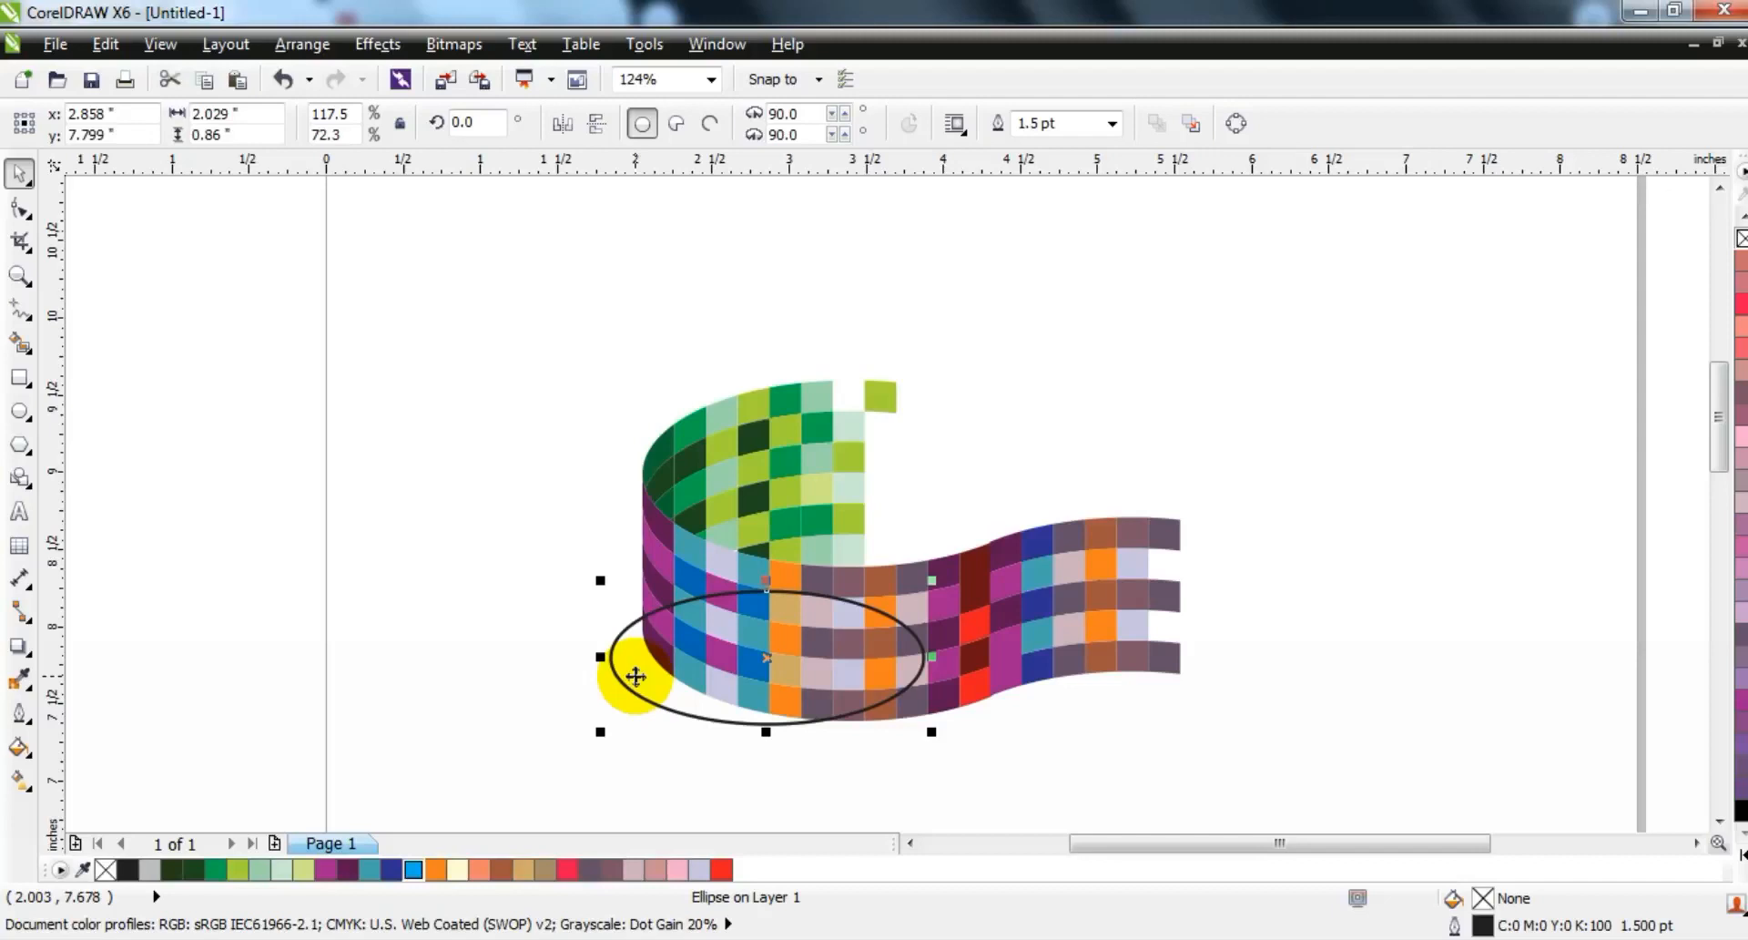
- Turn the ellipse into a shadow with a 30% Black fill and no outline, placed behind the ribbon
{"action": "left_click", "coordinate": [149, 870]}
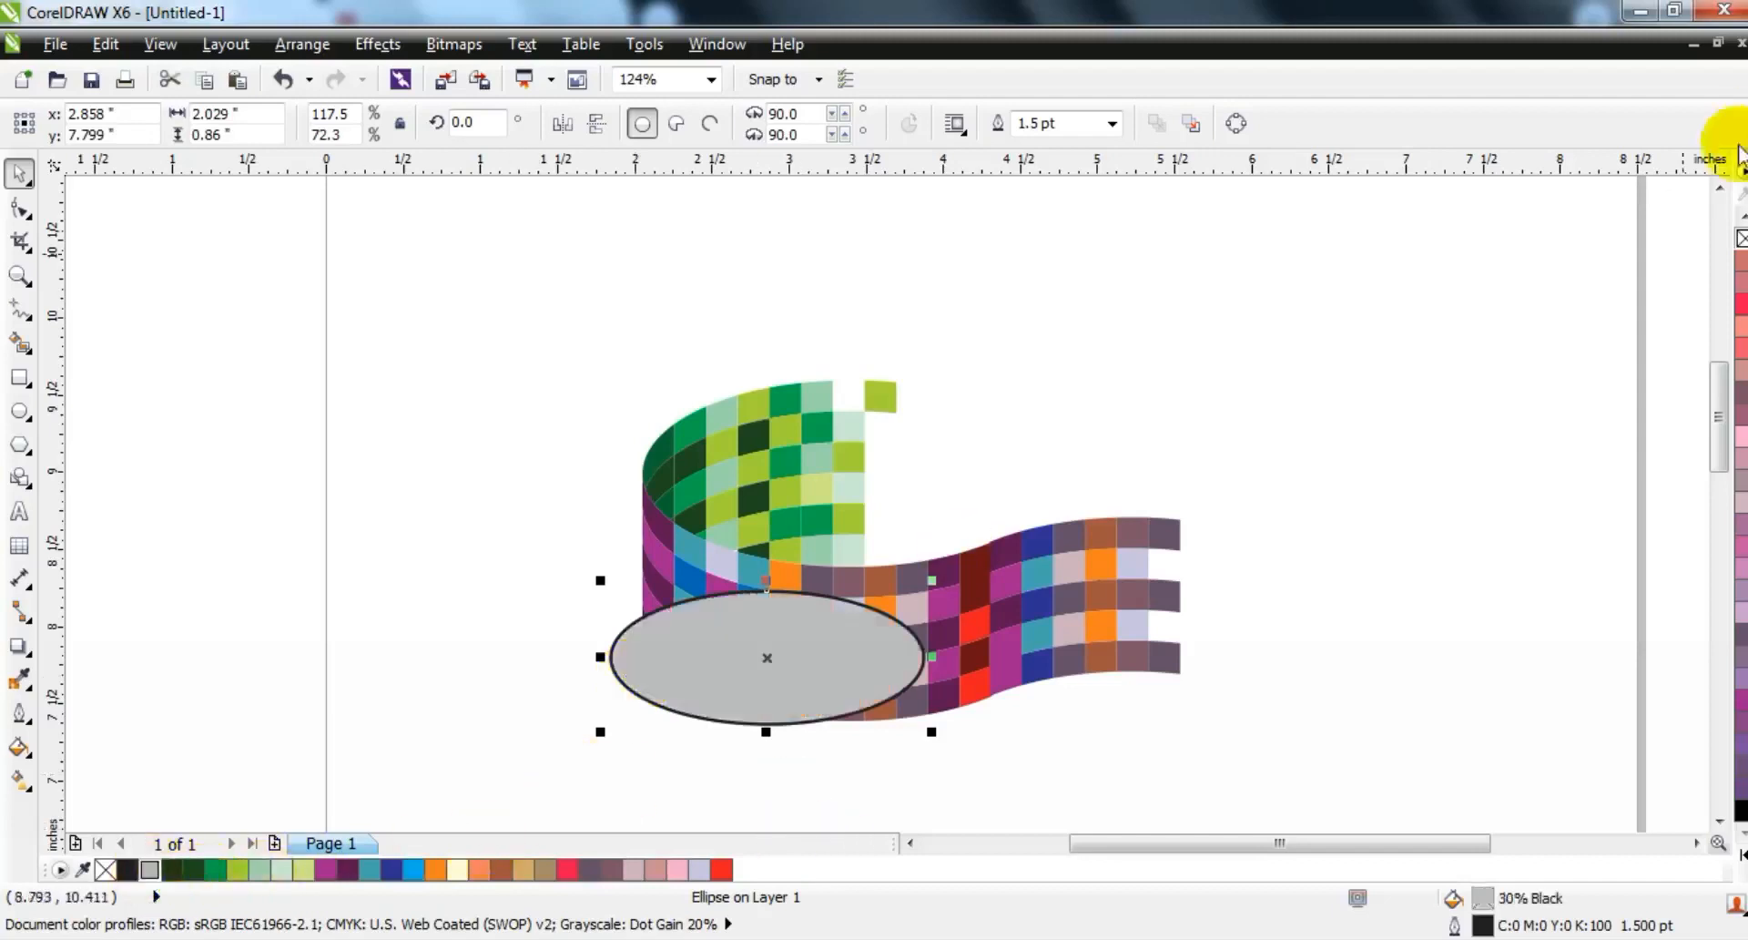
{"action": "right_click", "coordinate": [1741, 239]}
{"action": "key", "text": "shift+Page_Down"}
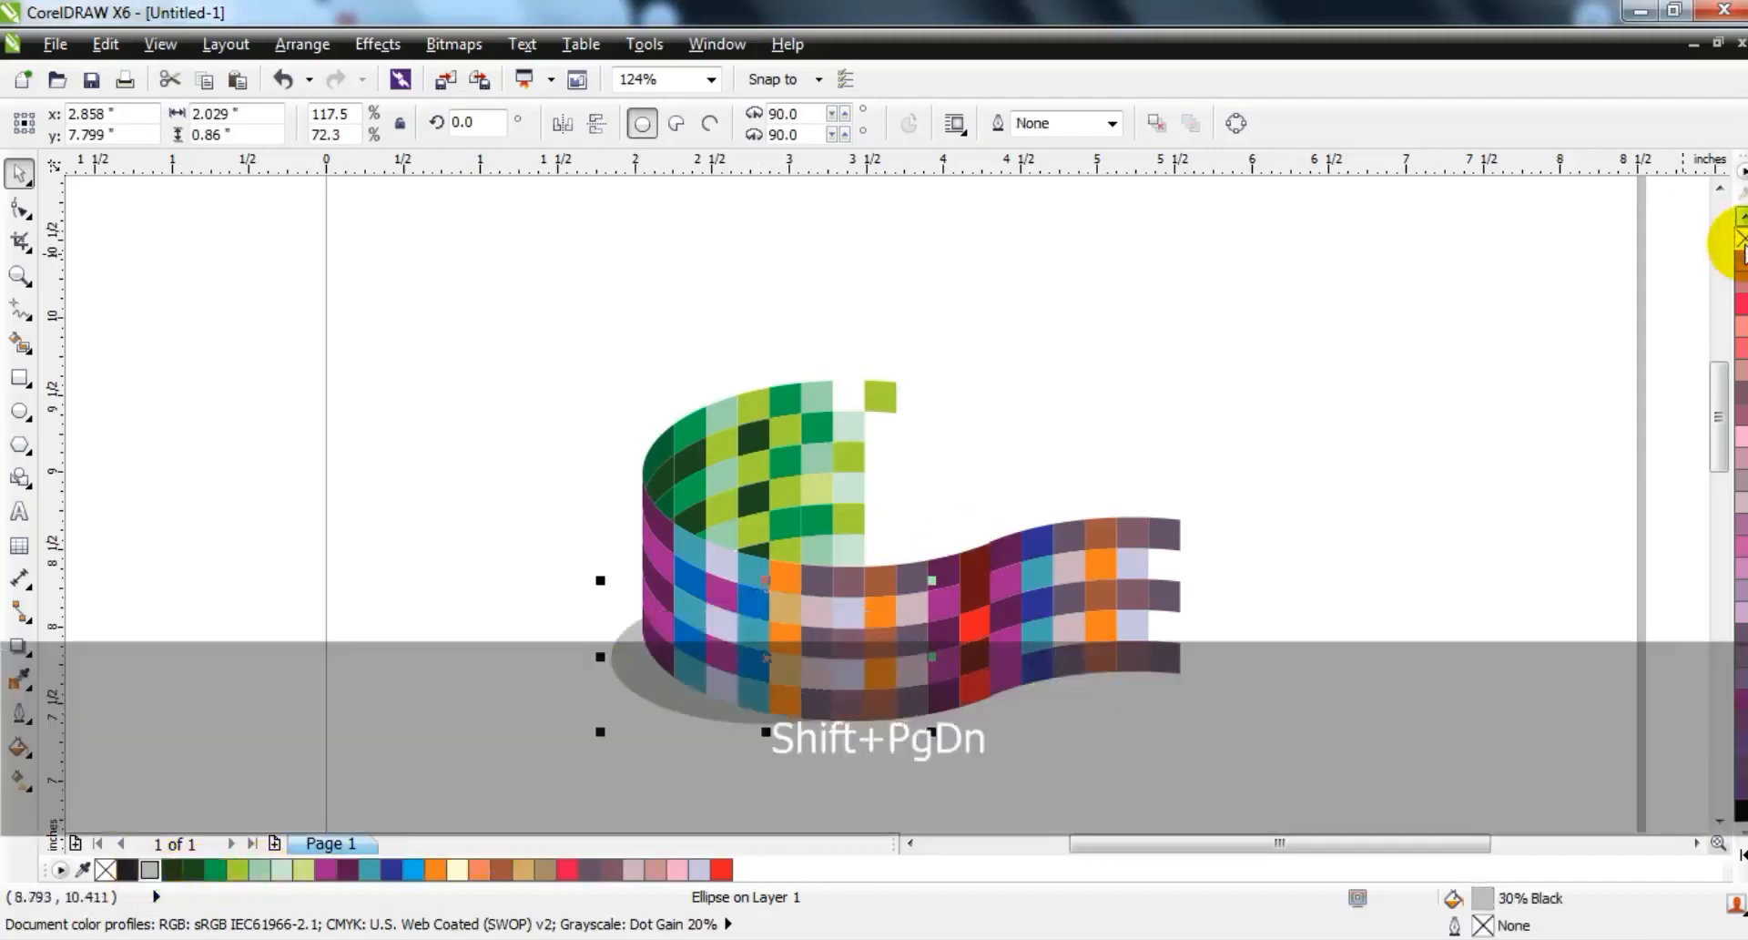
- Enlarge the gray shadow ellipse up and outward from the ribbon's curved end, and shift it slightly toward the ribbon
{"action": "left_click_drag", "start_coordinate": [600, 580], "coordinate": [558, 560]}
{"action": "left_click_drag", "start_coordinate": [607, 645], "coordinate": [616, 645]}
{"action": "left_click", "coordinate": [1026, 787]}
- Examine the finished ribbon graphic with its shadow in a full-screen preview
{"action": "key", "text": "F3"}
{"action": "left_click", "coordinate": [1231, 504]}
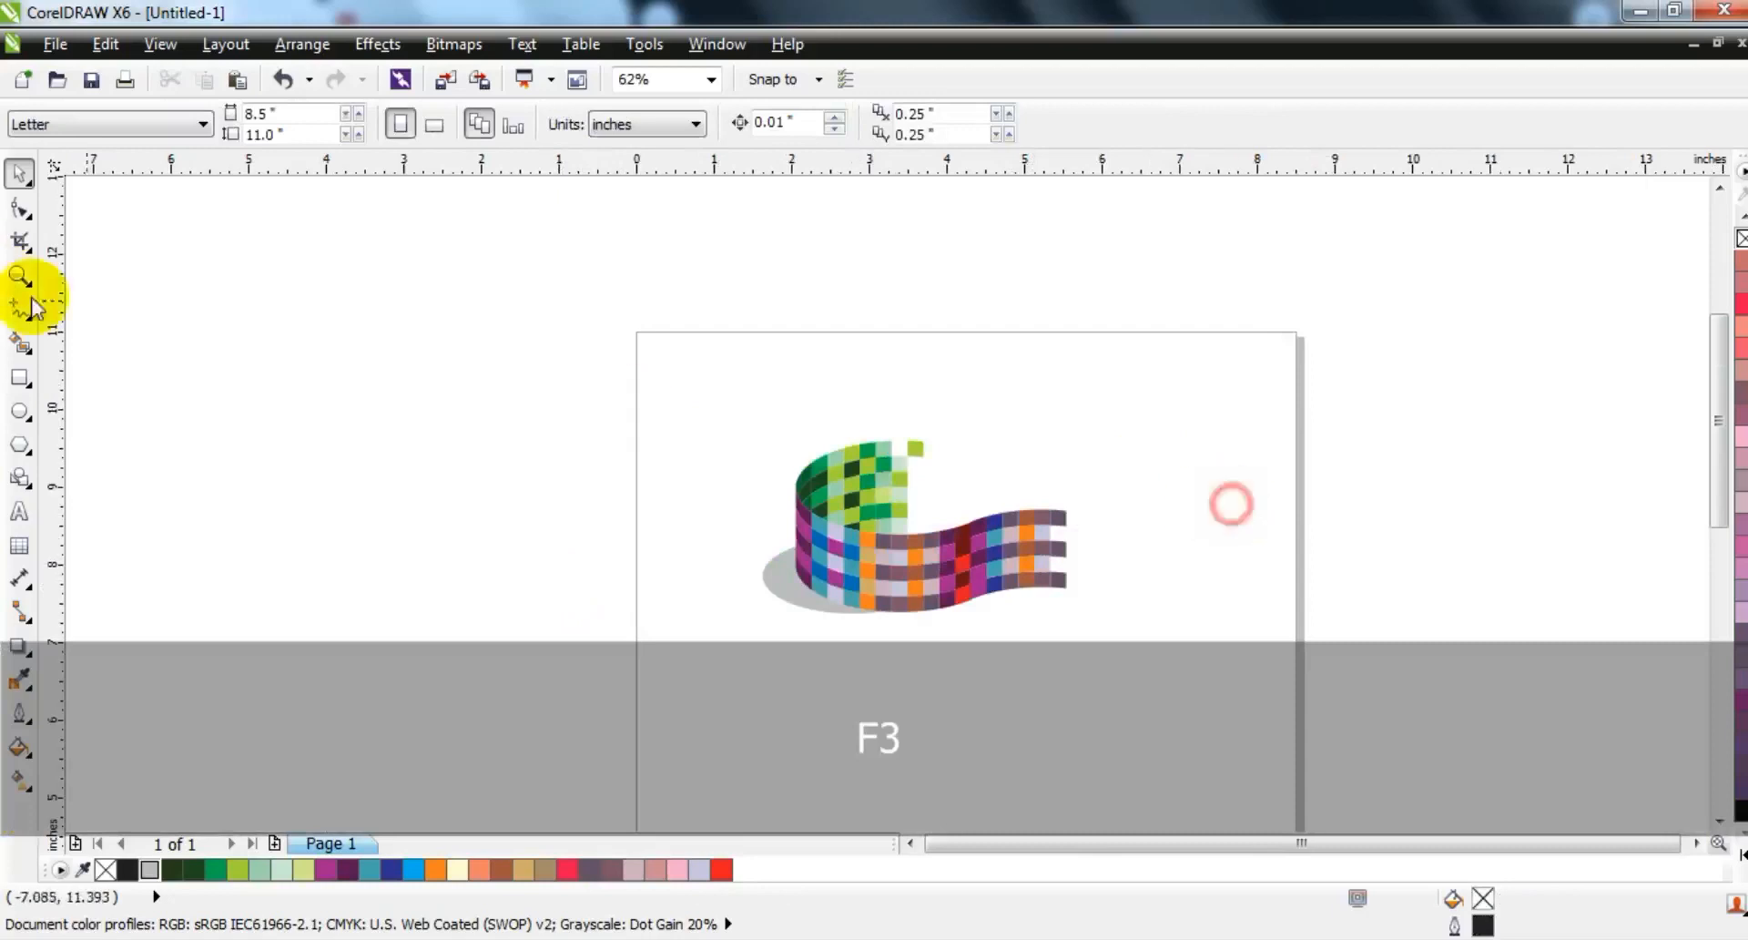
{"action": "left_click", "coordinate": [19, 275]}
{"action": "left_click_drag", "start_coordinate": [526, 395], "coordinate": [1286, 697]}
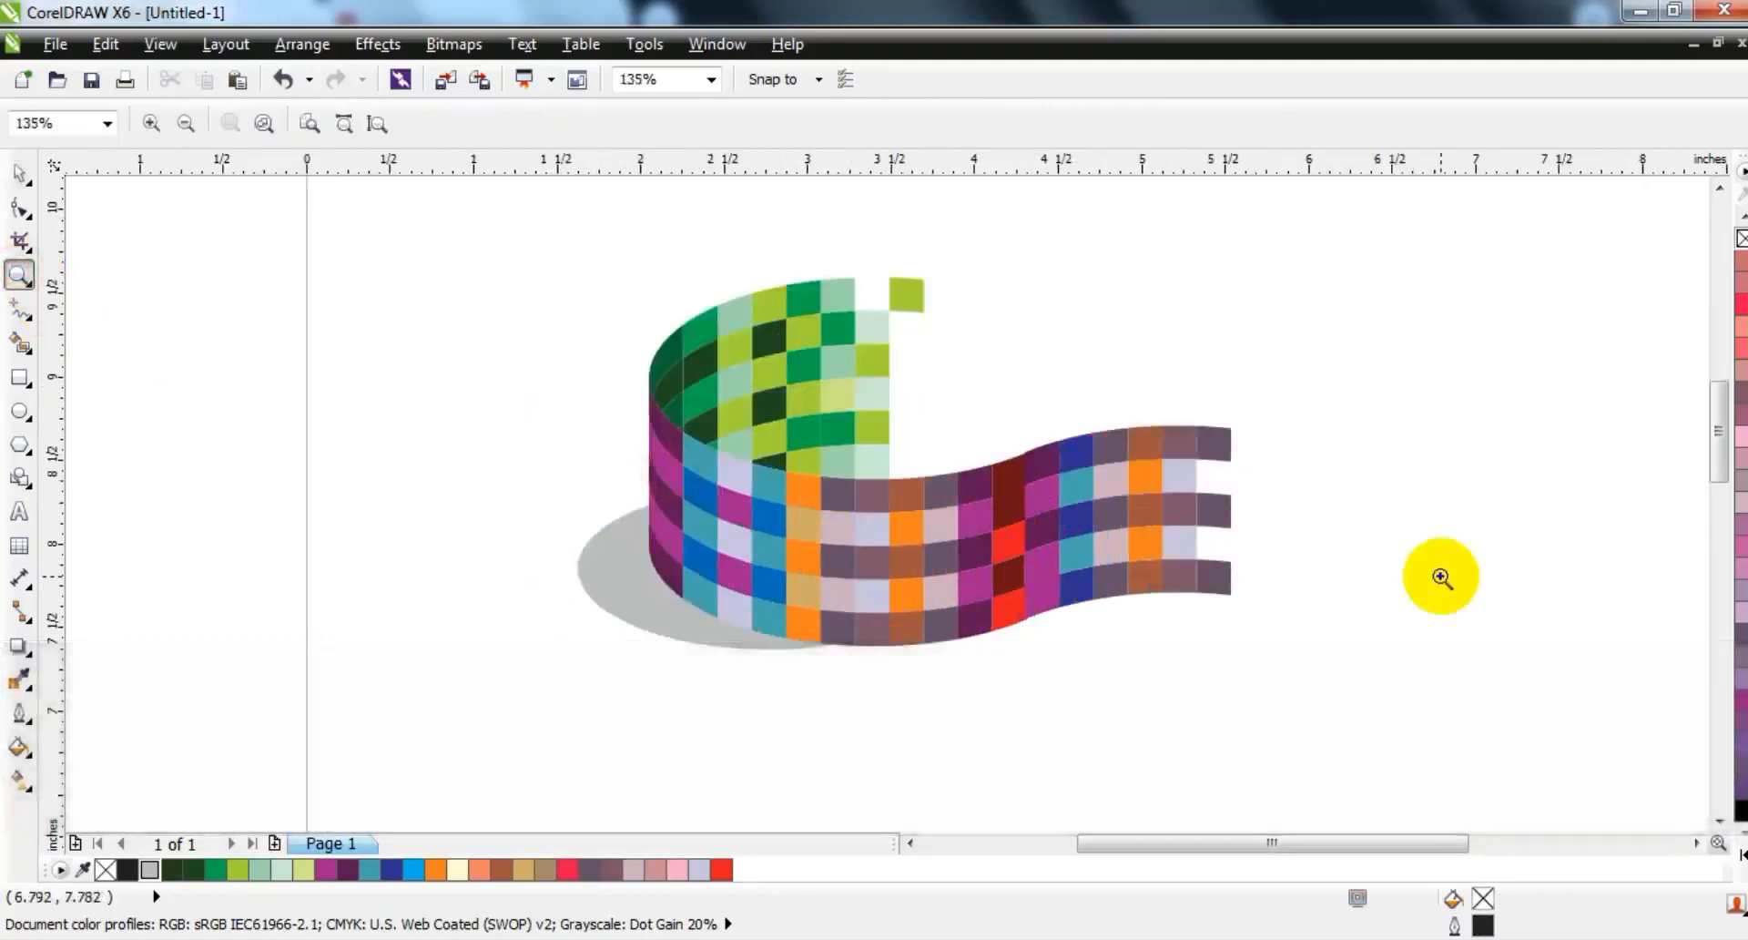
{"action": "key", "text": "F9"}
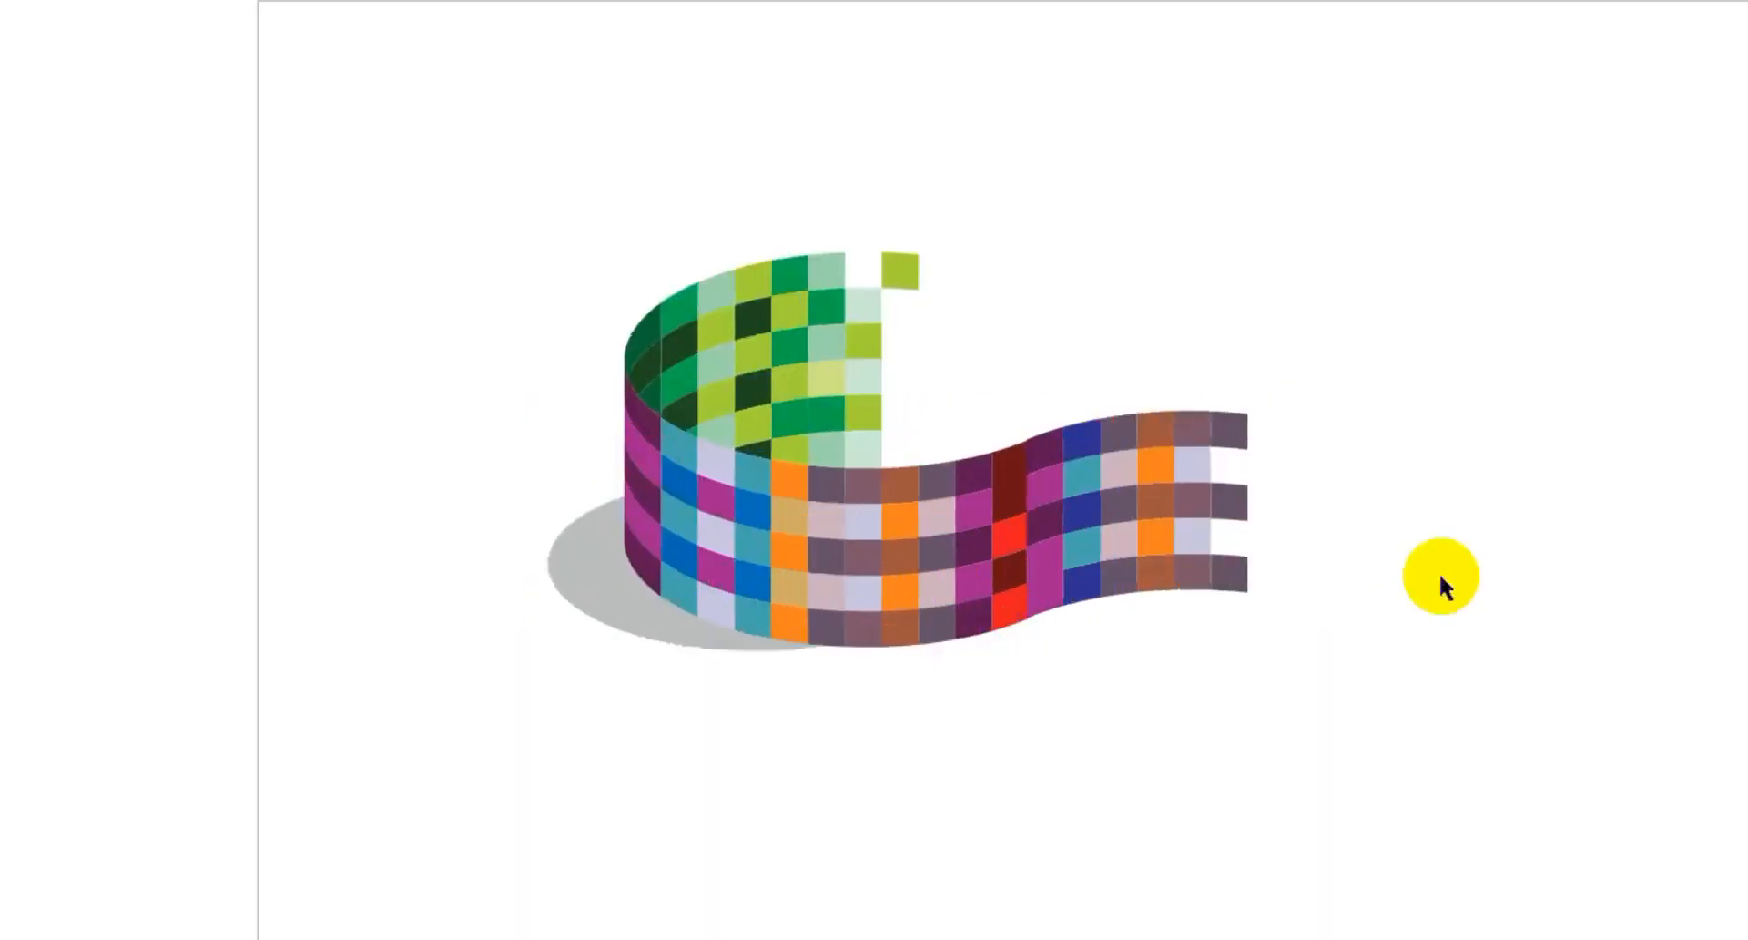